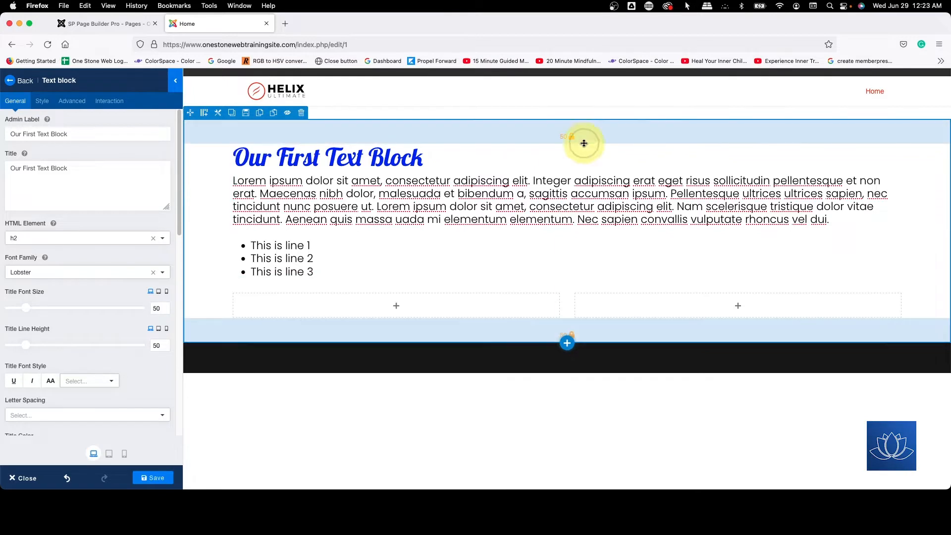
Step: Try different vertical padding for the section, enlarging the top to about 134 px before reducing it to about 79 px
{"action": "left_click_drag", "start_coordinate": [584, 143], "coordinate": [586, 185]}
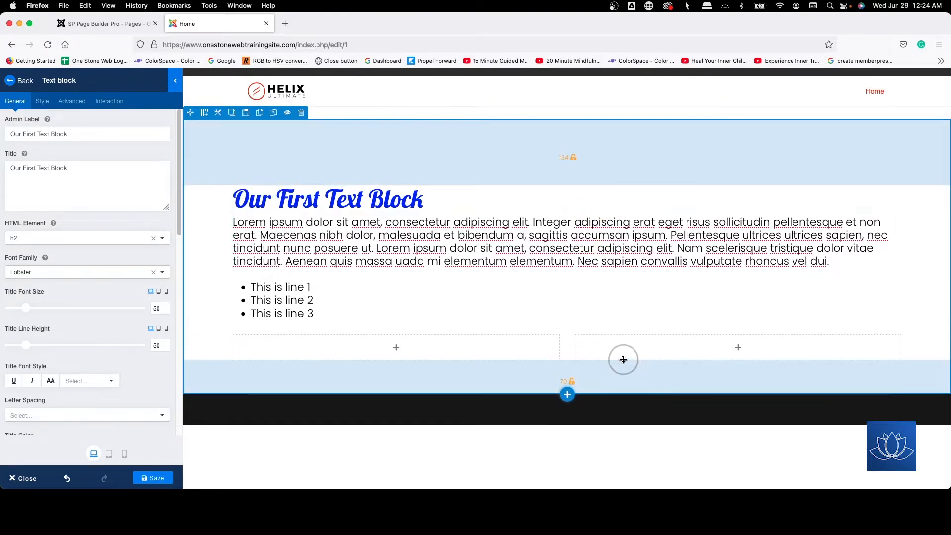
{"action": "mouse_move", "coordinate": [623, 360]}
{"action": "left_mouse_down"}
{"action": "mouse_move", "coordinate": [622, 385]}
{"action": "mouse_move", "coordinate": [623, 333]}
{"action": "mouse_move", "coordinate": [625, 345]}
{"action": "left_mouse_up"}
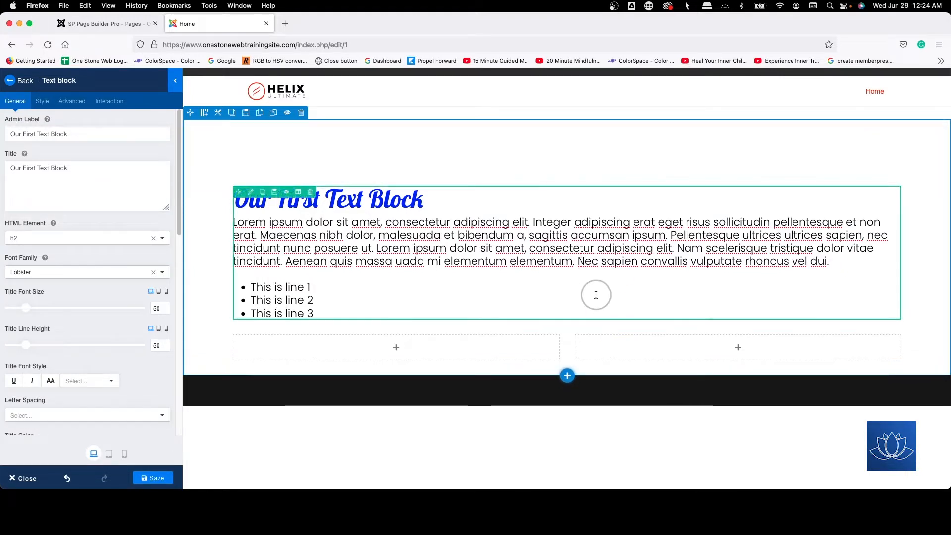
{"action": "left_click_drag", "start_coordinate": [577, 182], "coordinate": [578, 155]}
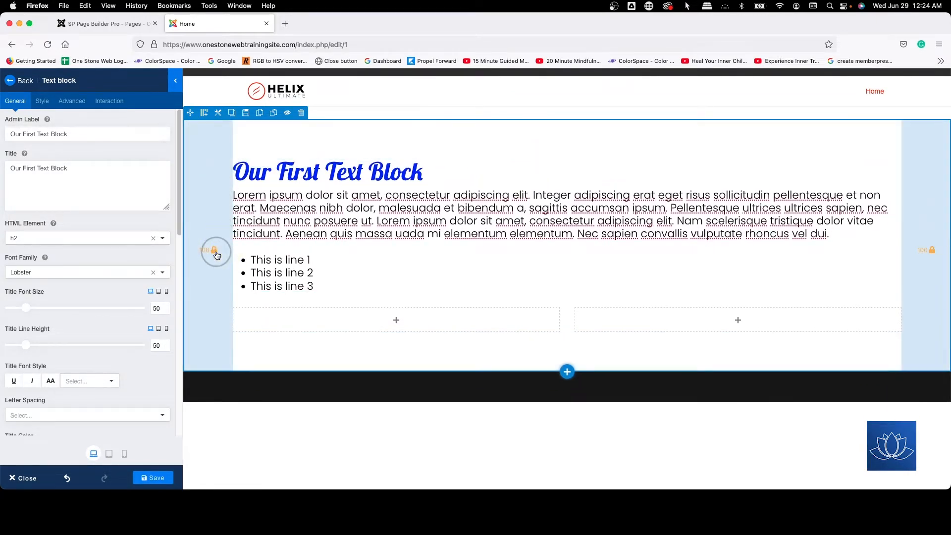
Step: Narrow the section's linked side padding on the canvas and shrink its linked top and bottom padding
{"action": "mouse_move", "coordinate": [227, 248]}
{"action": "left_mouse_down"}
{"action": "mouse_move", "coordinate": [198, 248]}
{"action": "mouse_move", "coordinate": [255, 251]}
{"action": "mouse_move", "coordinate": [229, 251]}
{"action": "left_mouse_up"}
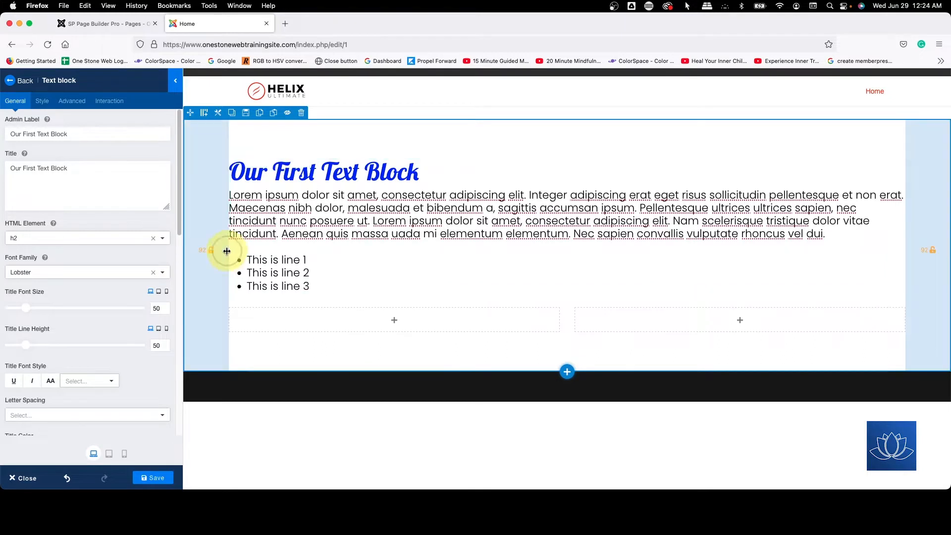
{"action": "left_click_drag", "start_coordinate": [227, 252], "coordinate": [208, 250]}
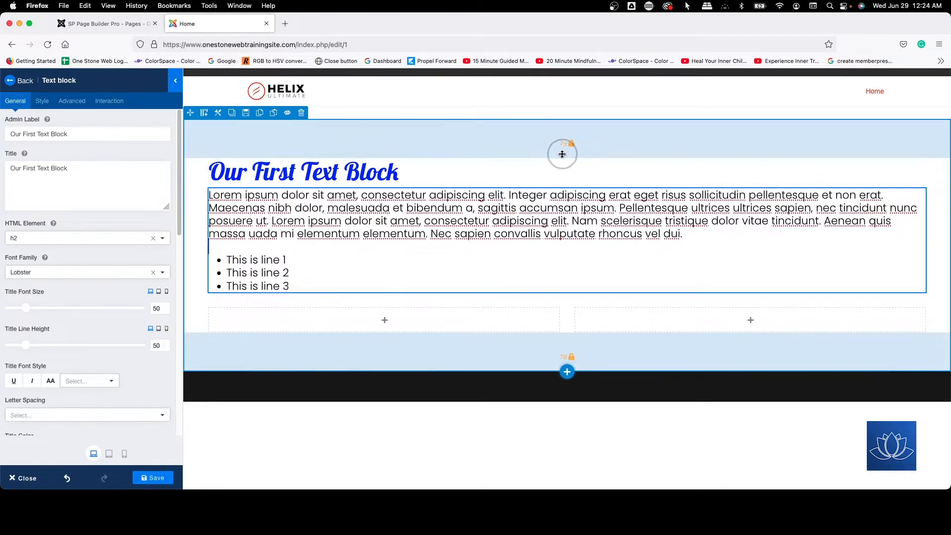
{"action": "left_click_drag", "start_coordinate": [563, 154], "coordinate": [559, 141]}
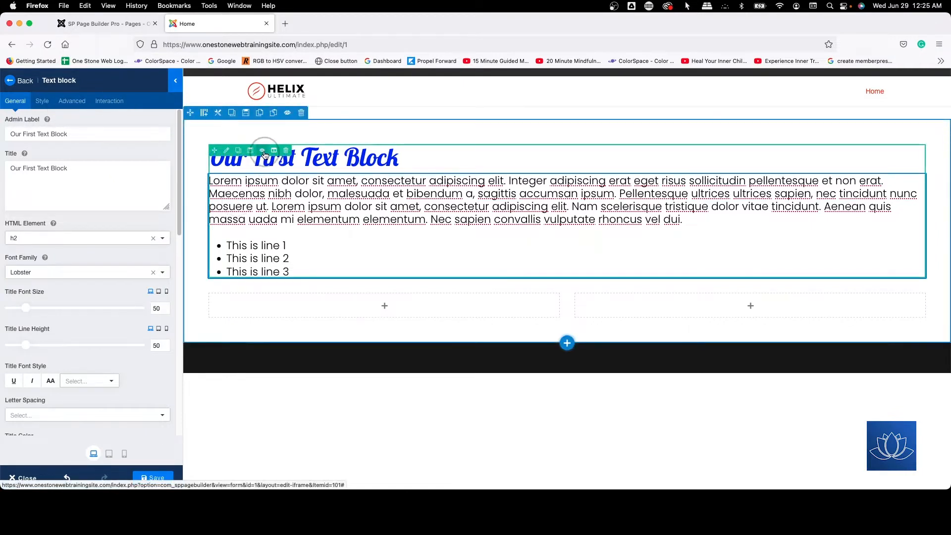
Step: Disable the first text block and enable it again
{"action": "left_click", "coordinate": [263, 150]}
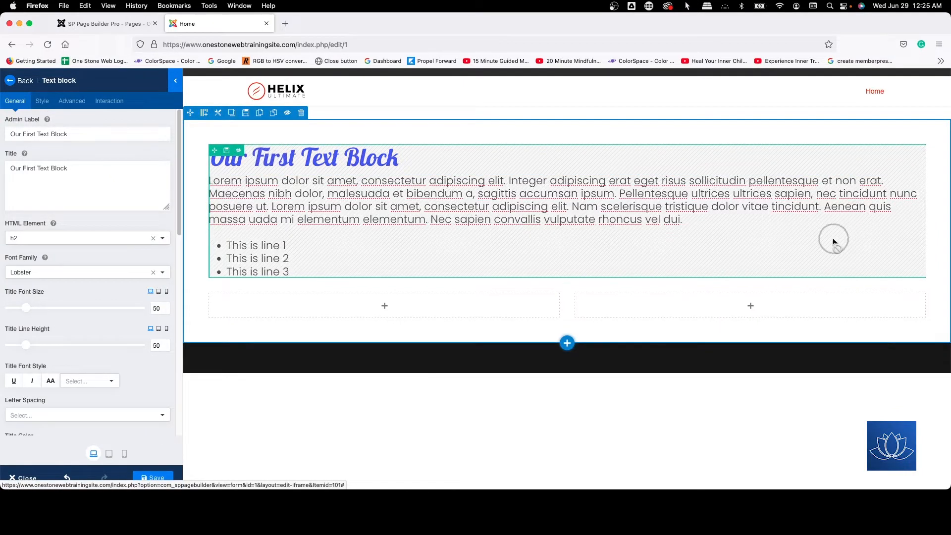
{"action": "left_click", "coordinate": [239, 150]}
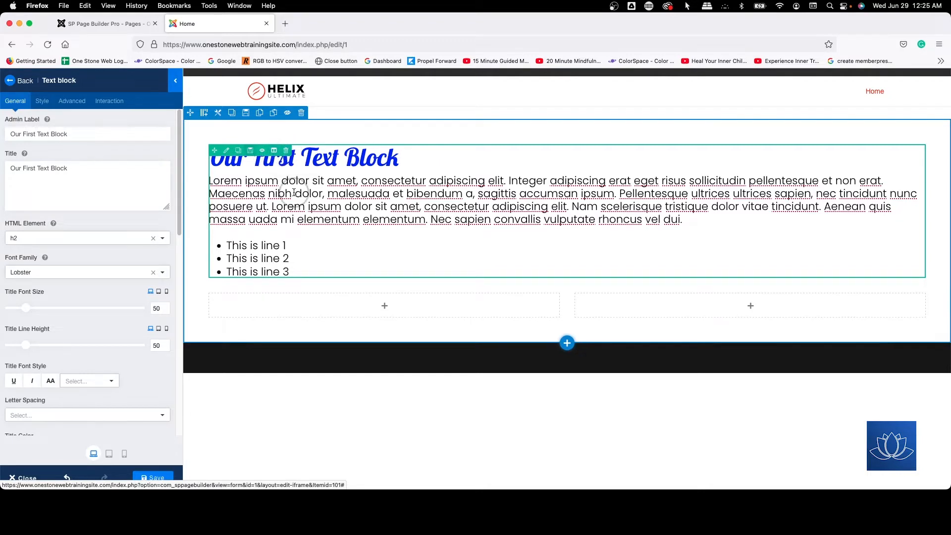
Step: Duplicate the first text block and move the copy into the empty left column below the original
{"action": "left_click", "coordinate": [239, 151]}
{"action": "scroll", "coordinate": [376, 189], "scroll_direction": "down", "scroll_amount": 1}
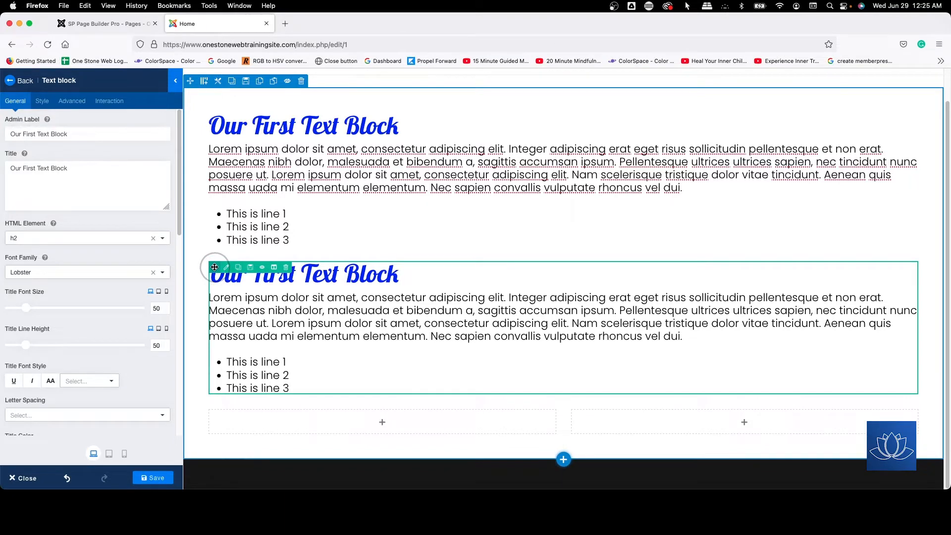
{"action": "left_click", "coordinate": [215, 268]}
{"action": "left_click_drag", "start_coordinate": [215, 267], "coordinate": [260, 426]}
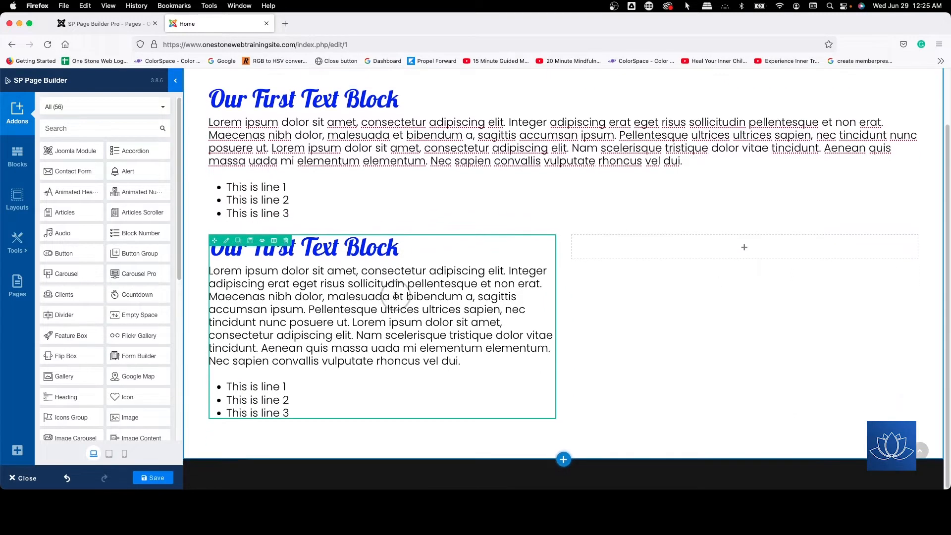
Step: Replace "First" with "SEcond" in the title of the copied text block
{"action": "left_click_drag", "start_coordinate": [399, 274], "coordinate": [195, 263]}
{"action": "double_click", "coordinate": [281, 275]}
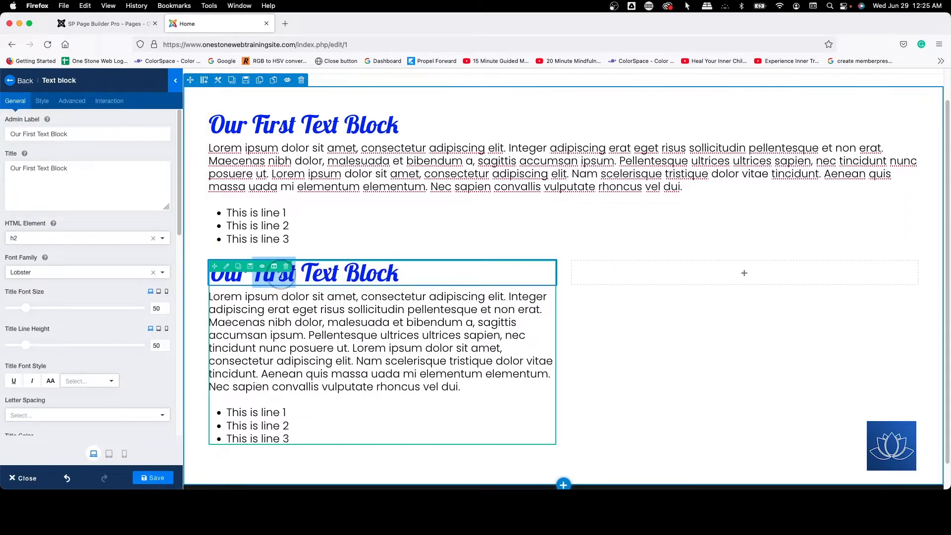
{"action": "type", "text": "SEcond"}
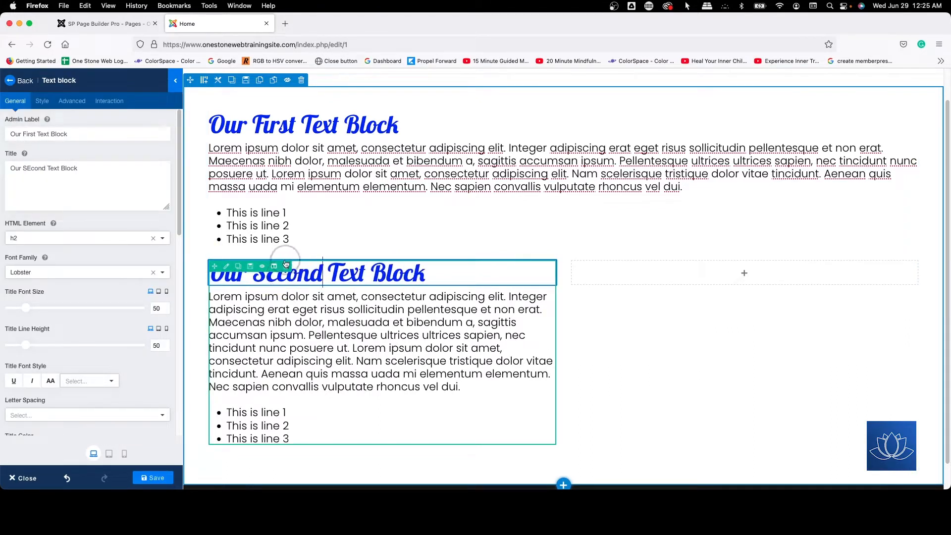
Step: Renumber the copied block's bullet items to "This is line 4", "This is line 5" and "This is line 6"
{"action": "left_click", "coordinate": [285, 412]}
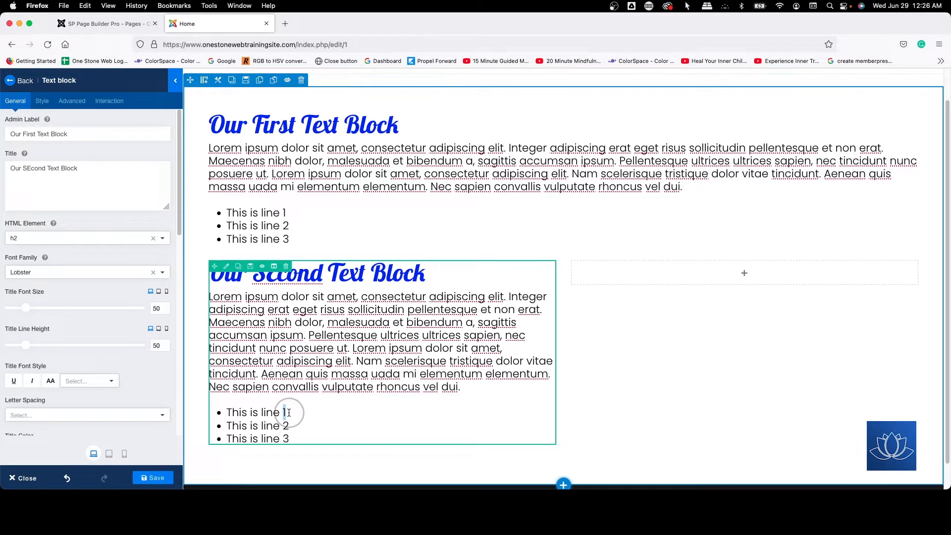
{"action": "double_click", "coordinate": [285, 425]}
{"action": "type", "text": "5"}
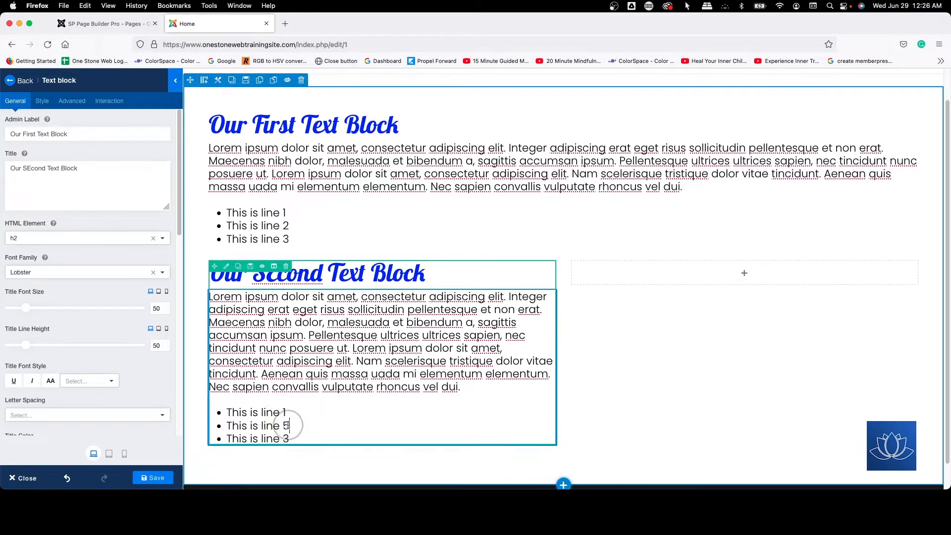
{"action": "double_click", "coordinate": [284, 412]}
{"action": "type", "text": "4"}
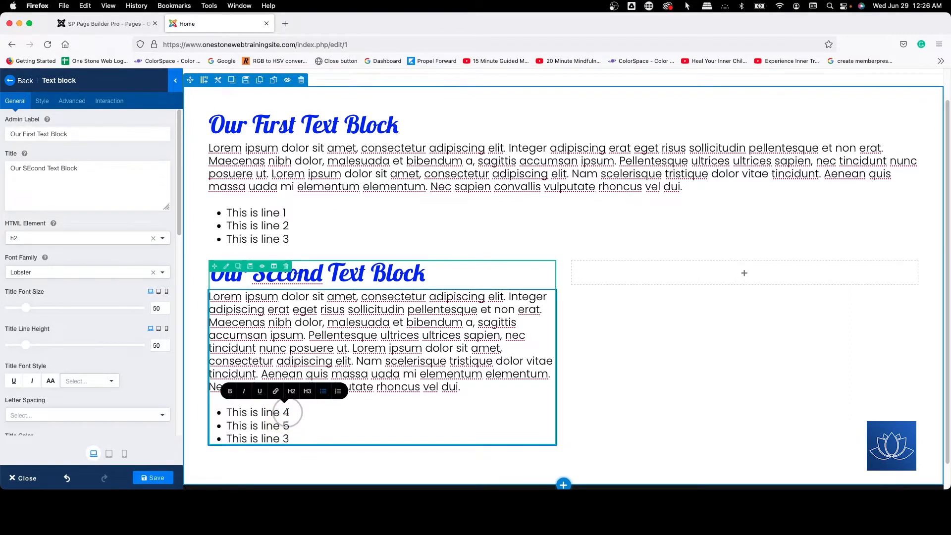
{"action": "double_click", "coordinate": [285, 438]}
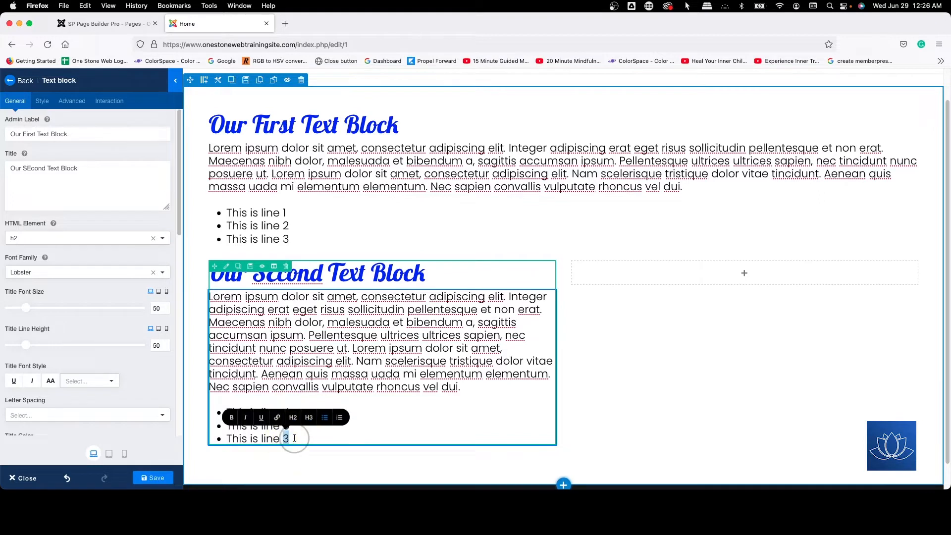
{"action": "type", "text": "6"}
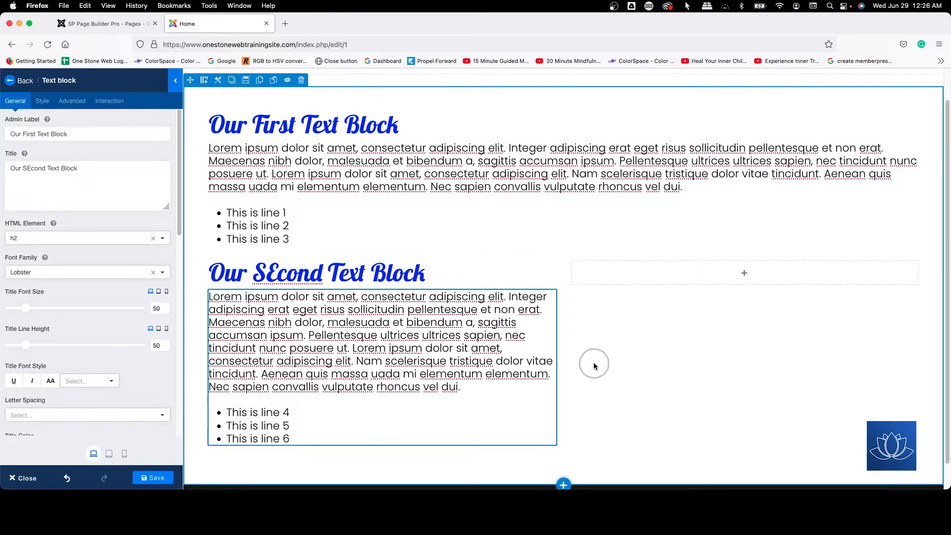
Step: Correct the capital E in the copied block's title so that it reads "Our Second Text Block"
{"action": "left_click", "coordinate": [270, 277]}
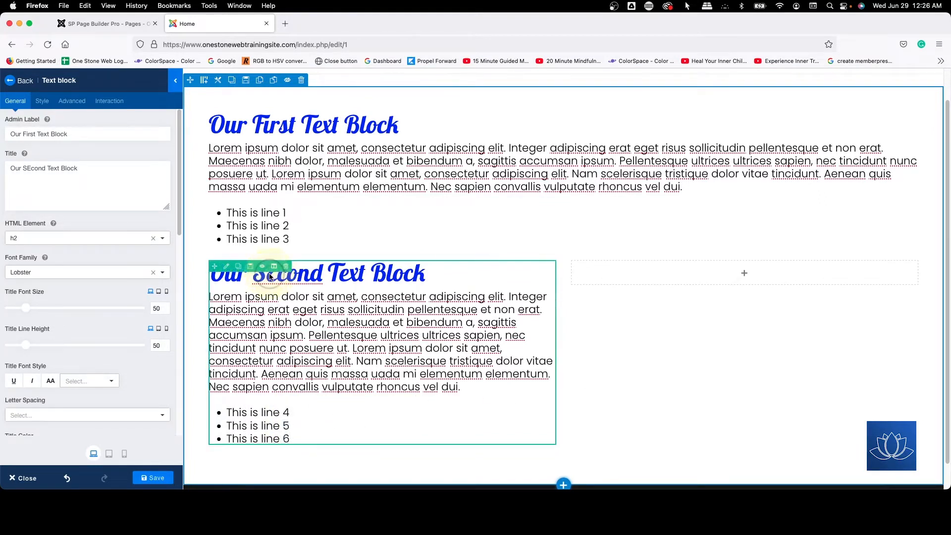
{"action": "left_click", "coordinate": [399, 274]}
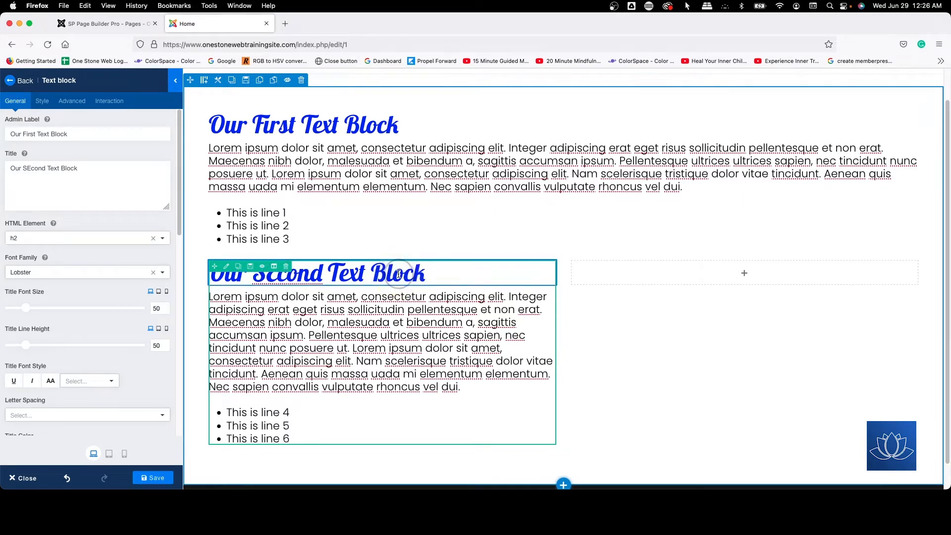
{"action": "left_click", "coordinate": [613, 260]}
{"action": "key", "text": "Left"}
{"action": "key", "text": "Left"}
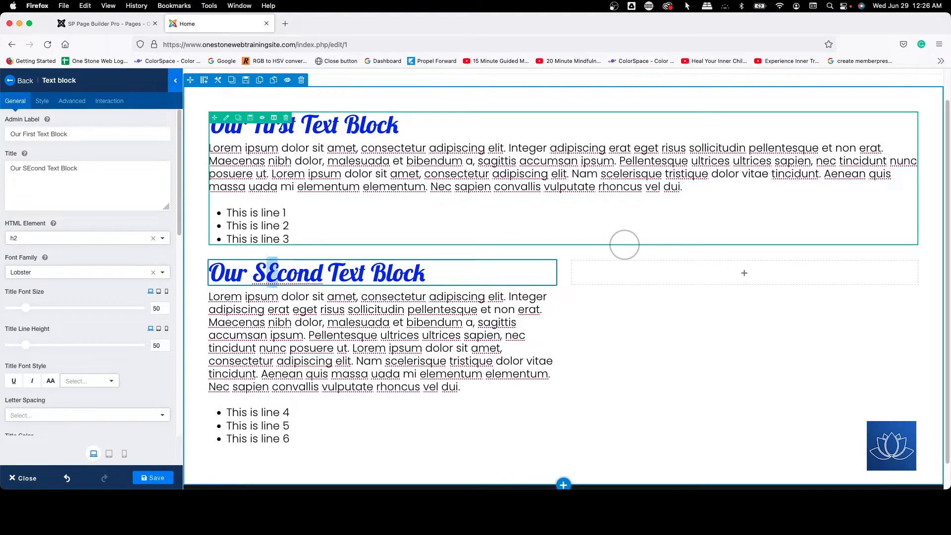
{"action": "type", "text": "e"}
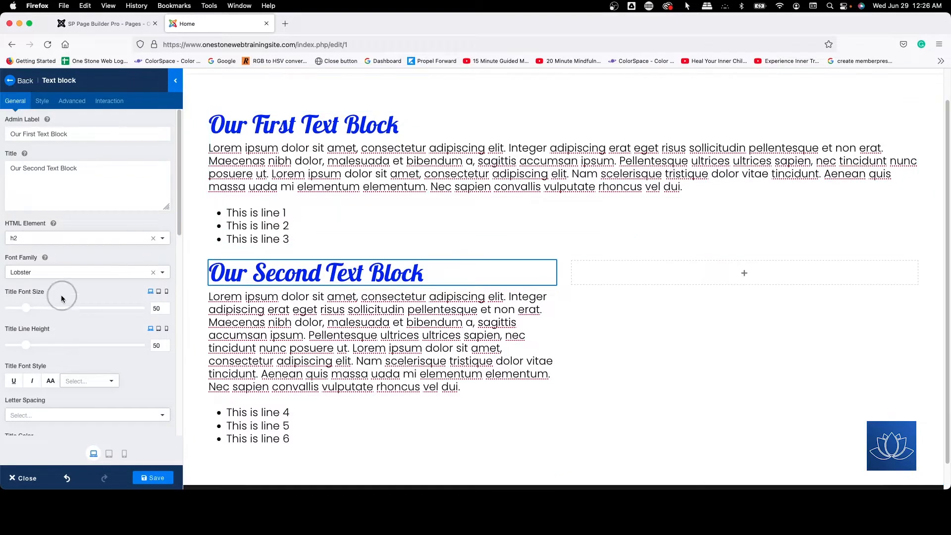
Step: Set the second text block's title color to #ff0000
{"action": "scroll", "coordinate": [92, 252], "scroll_direction": "down", "scroll_amount": 5}
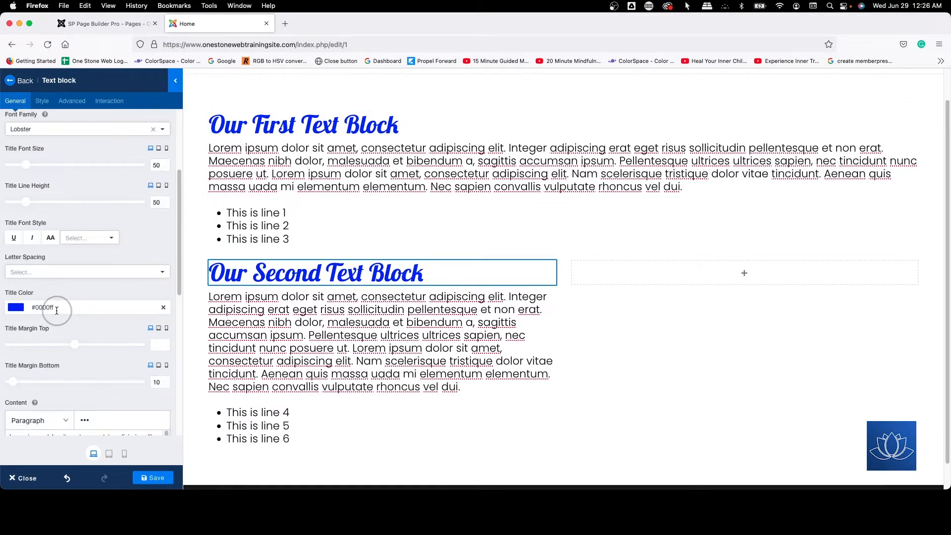
{"action": "left_click_drag", "start_coordinate": [36, 309], "coordinate": [60, 309]}
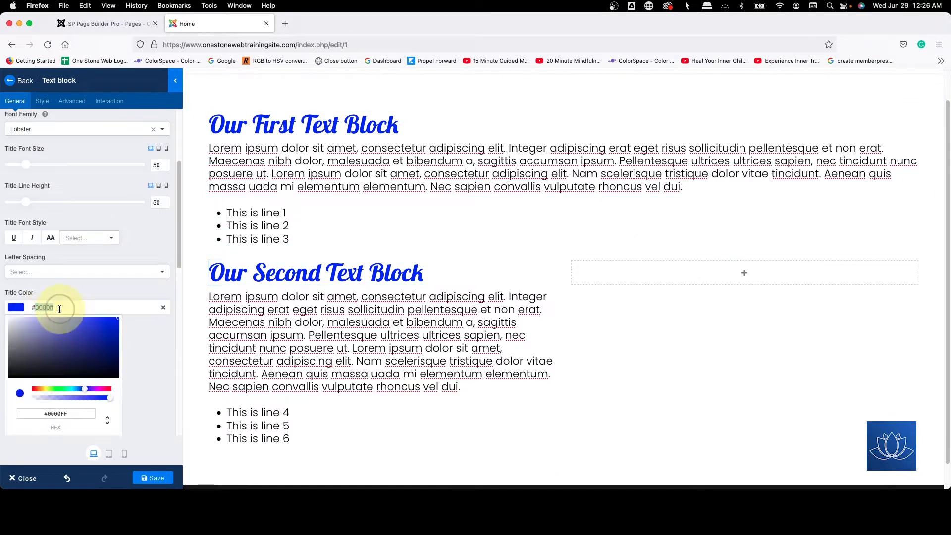
{"action": "key", "text": "BackSpace"}
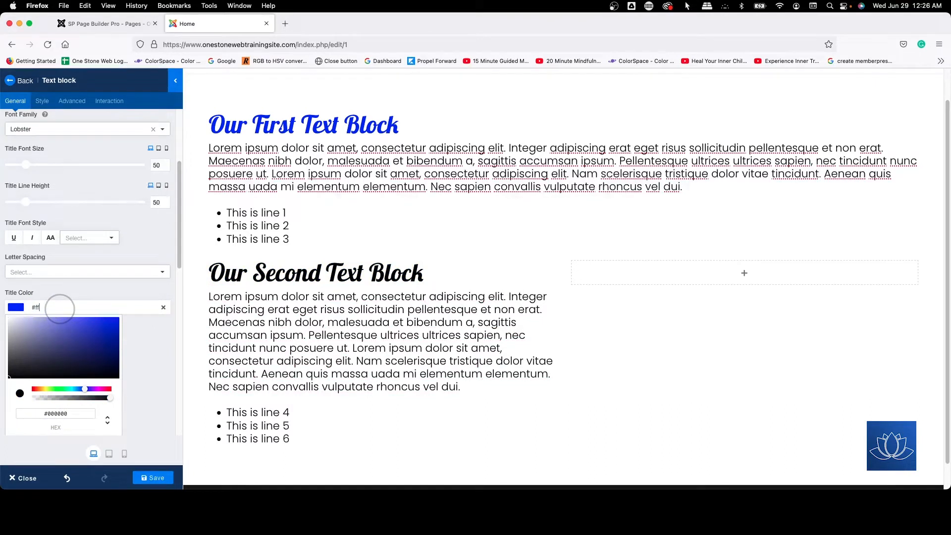
{"action": "type", "text": "0000"}
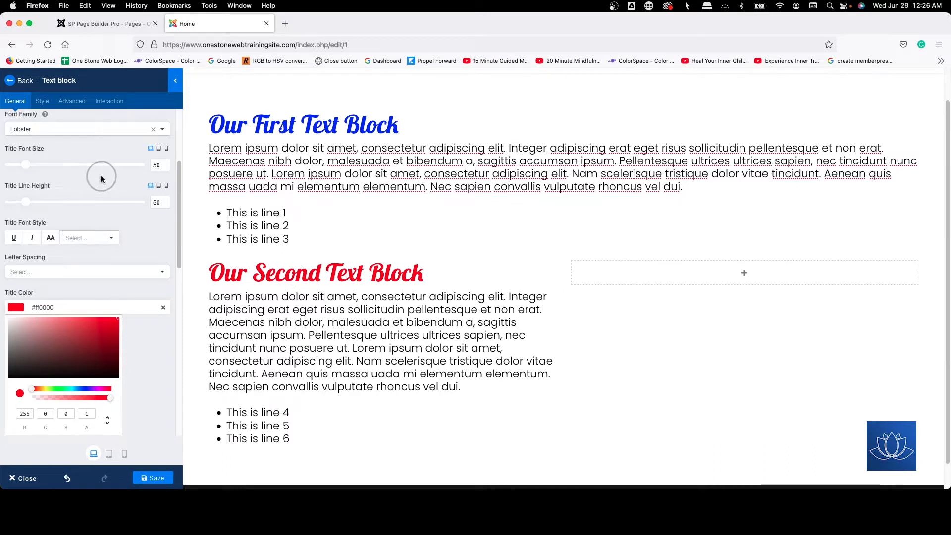
Step: Copy the title "Our Second Text Block" into the block's Admin Label, replacing the existing label
{"action": "scroll", "coordinate": [101, 175], "scroll_direction": "up", "scroll_amount": 3}
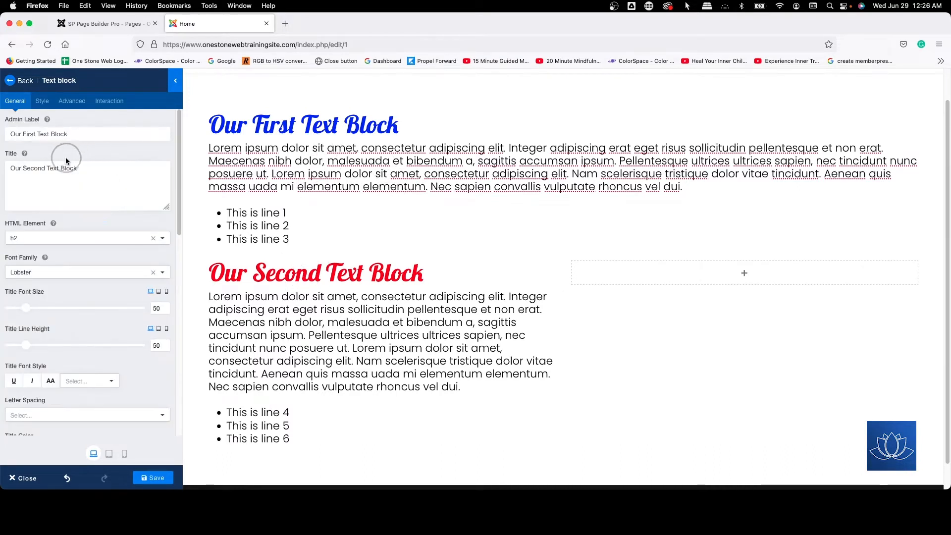
{"action": "left_click", "coordinate": [83, 172]}
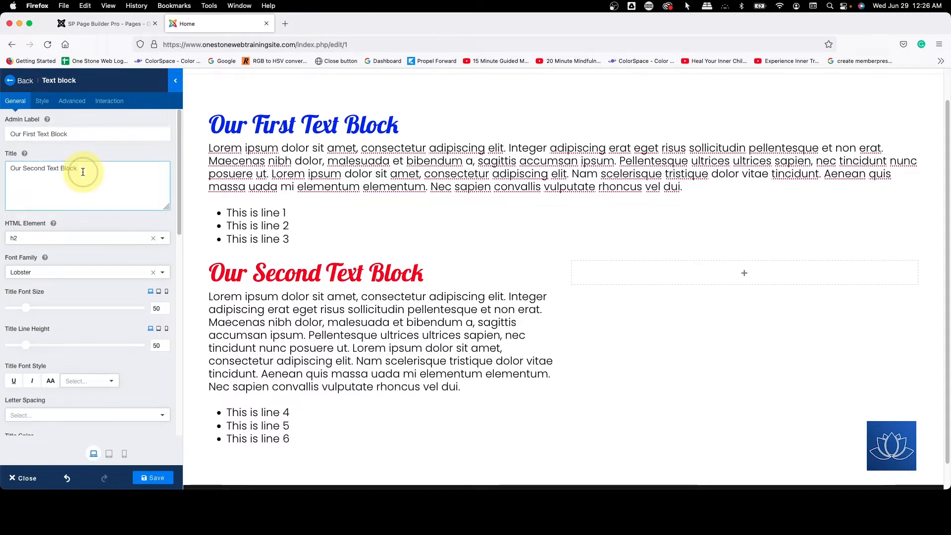
{"action": "left_click_drag", "start_coordinate": [83, 172], "coordinate": [1, 166]}
{"action": "key", "text": "super+c"}
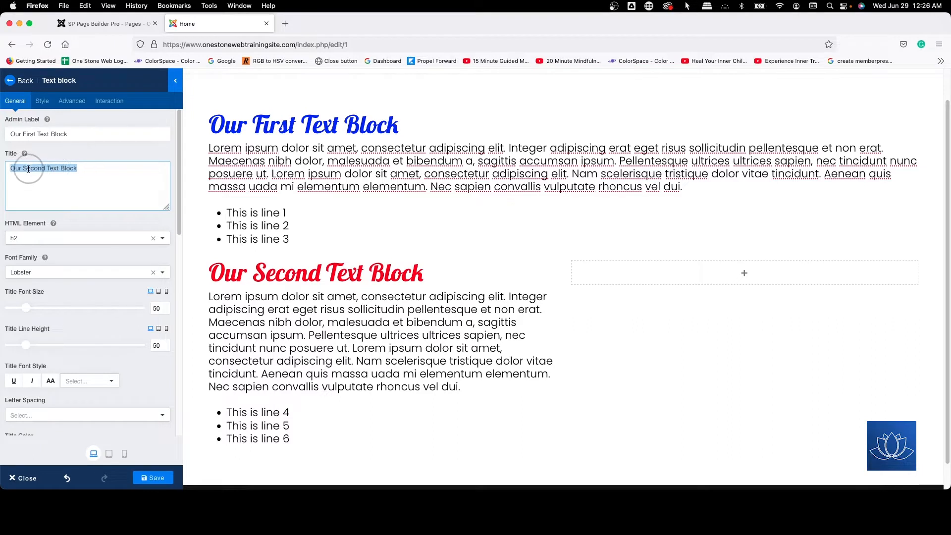
{"action": "left_click_drag", "start_coordinate": [76, 138], "coordinate": [1, 135]}
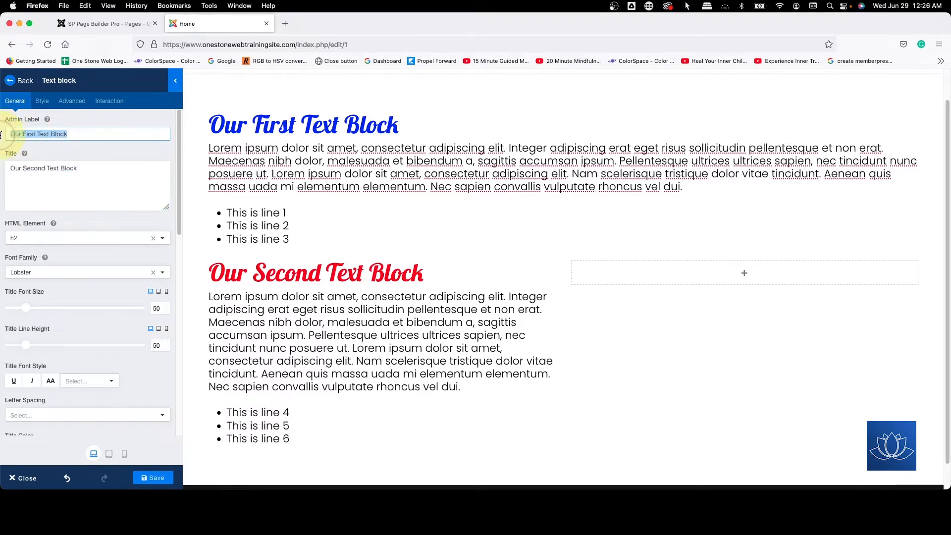
{"action": "key", "text": "super+v"}
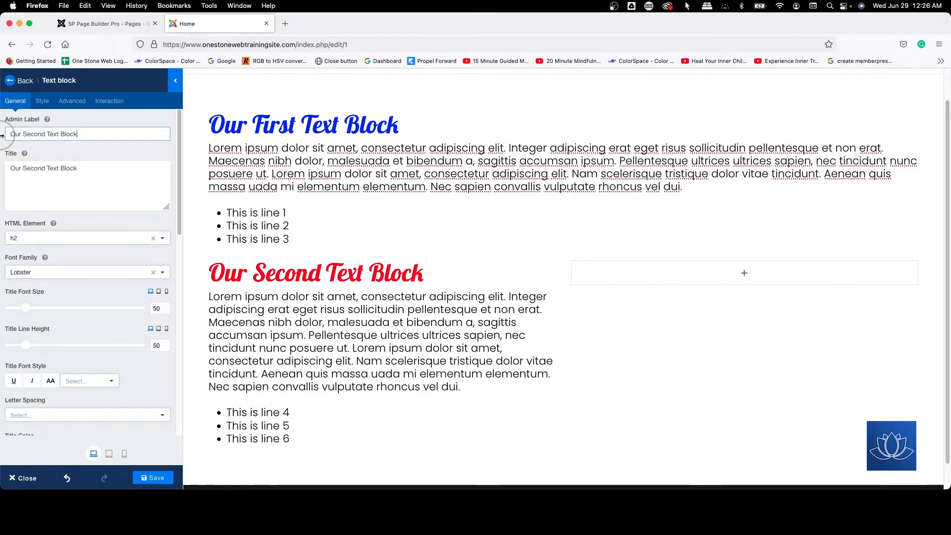
Step: Clear the second text block's title and paste "Our Second Text Block" in again
{"action": "left_click_drag", "start_coordinate": [81, 166], "coordinate": [4, 171]}
{"action": "key", "text": "super+c"}
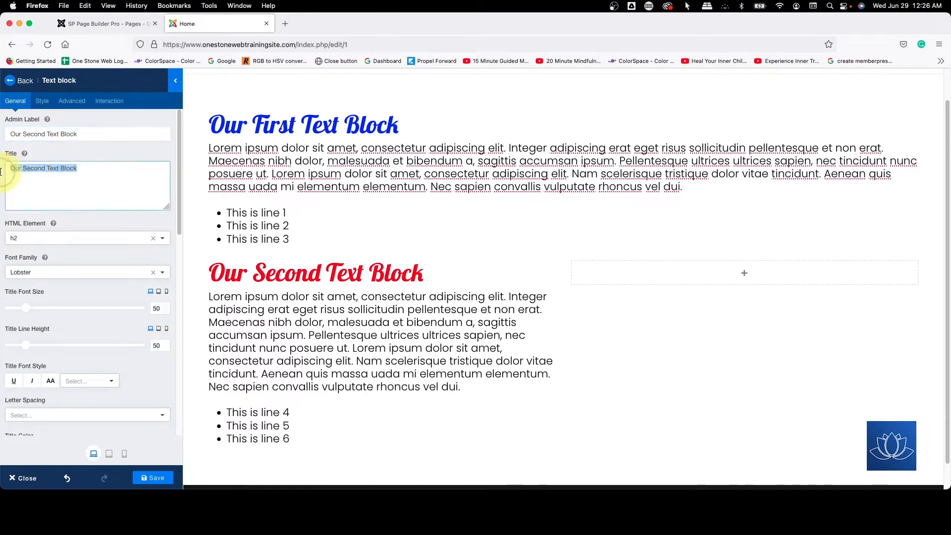
{"action": "left_click", "coordinate": [1, 172]}
{"action": "left_click", "coordinate": [84, 169]}
{"action": "key", "text": "BackSpace"}
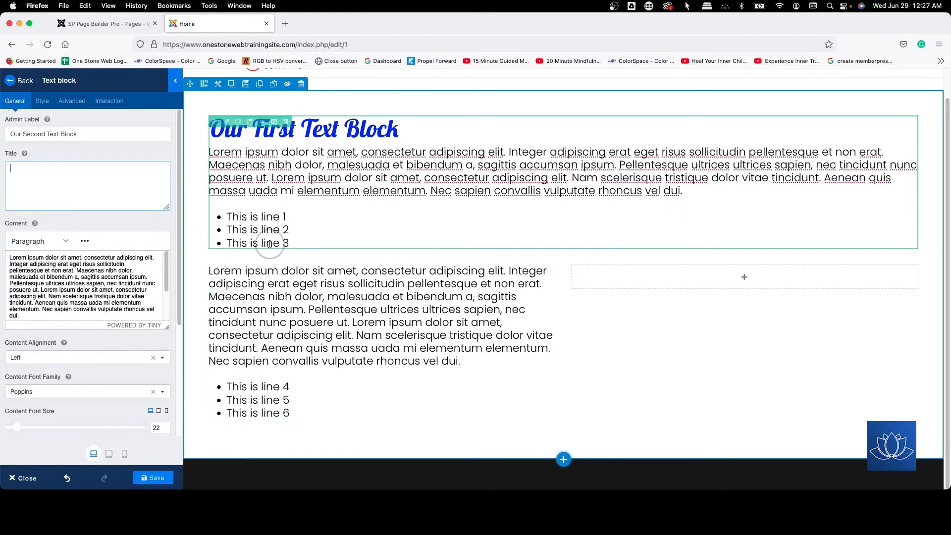
{"action": "left_click", "coordinate": [84, 181]}
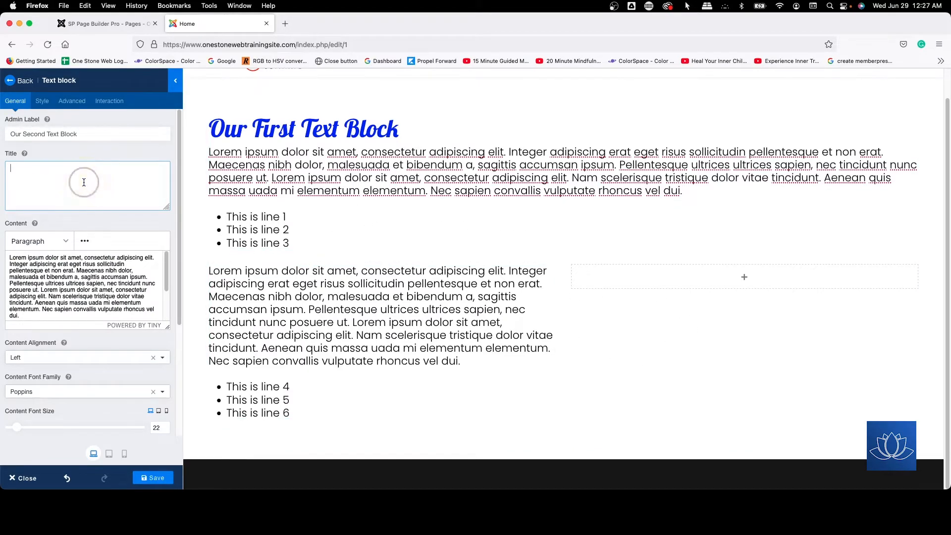
{"action": "key", "text": "super+v"}
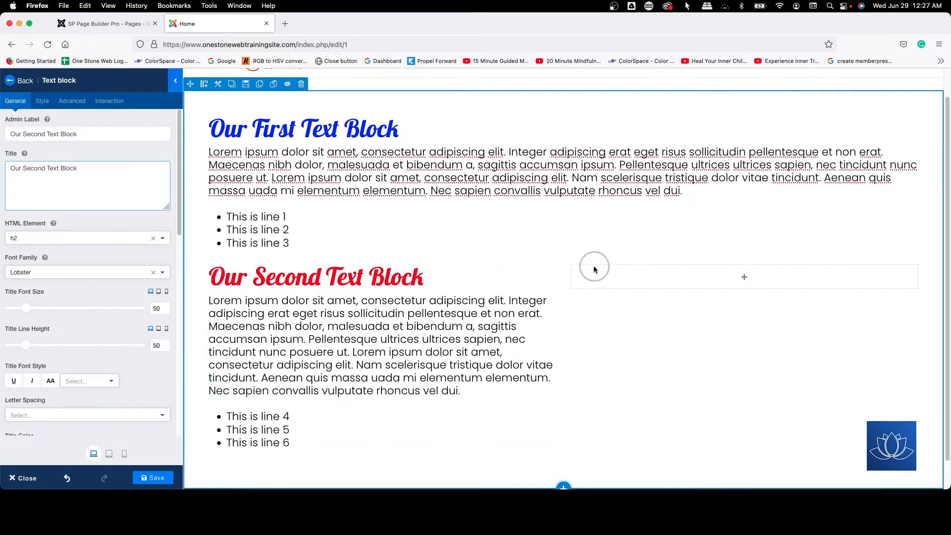
Step: Set the second text block's link color to #0016ff in its style settings
{"action": "left_click", "coordinate": [42, 102]}
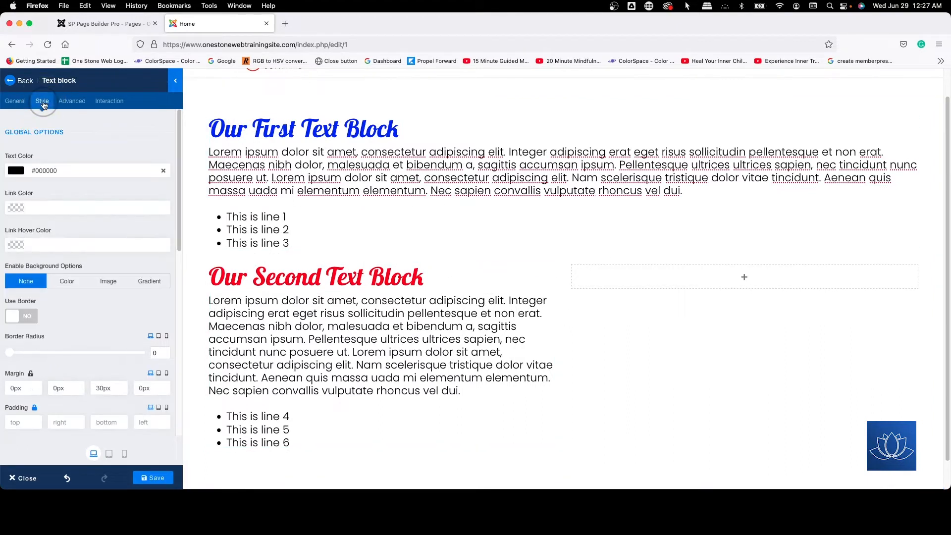
{"action": "scroll", "coordinate": [142, 158], "scroll_direction": "down", "scroll_amount": 2}
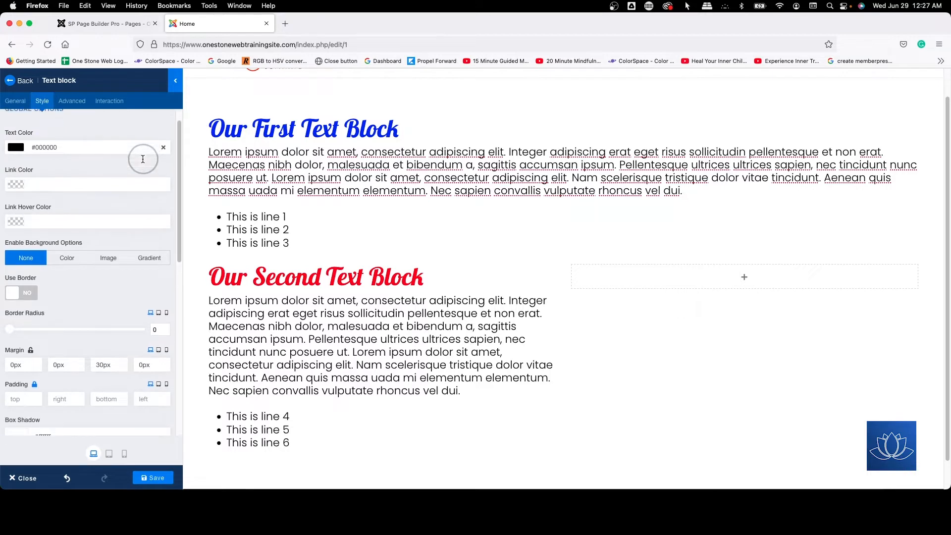
{"action": "scroll", "coordinate": [143, 161], "scroll_direction": "up", "scroll_amount": 2}
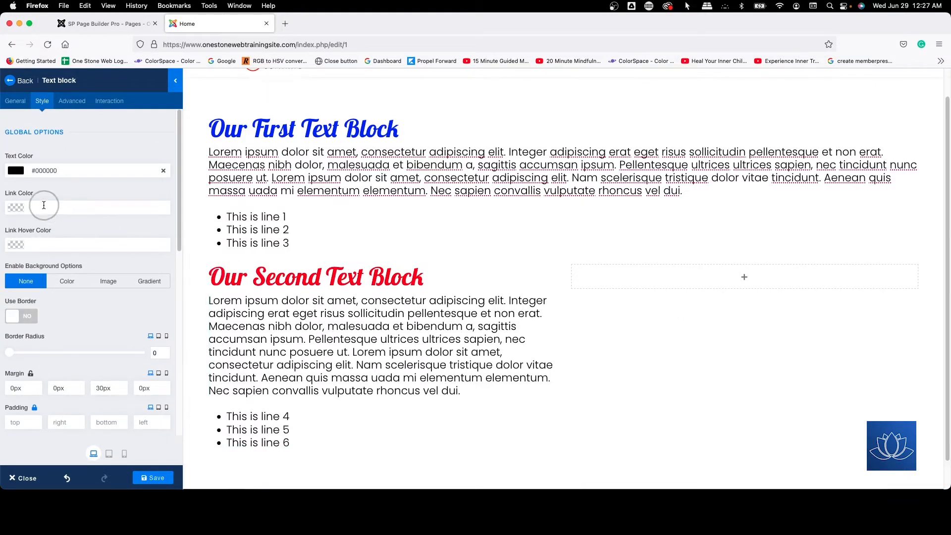
{"action": "scroll", "coordinate": [62, 157], "scroll_direction": "down", "scroll_amount": 2}
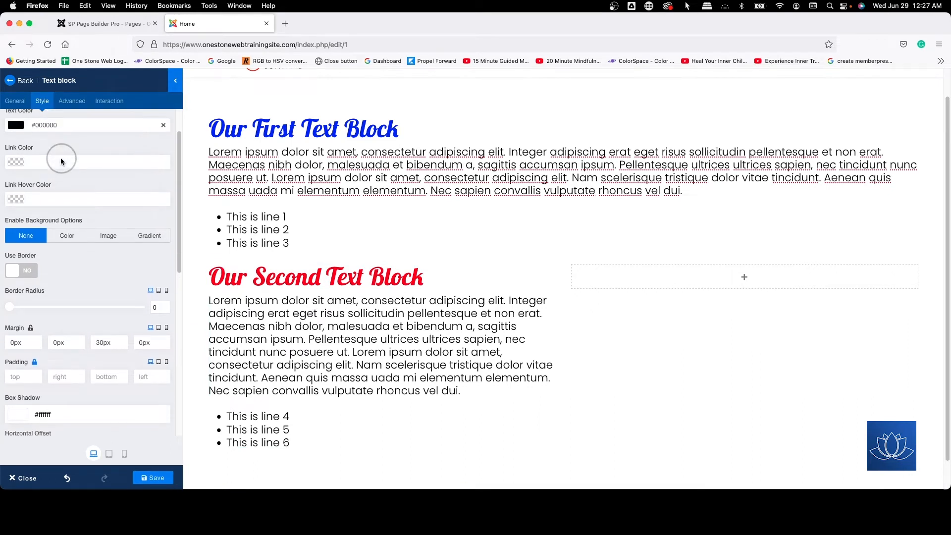
{"action": "scroll", "coordinate": [70, 154], "scroll_direction": "up", "scroll_amount": 1}
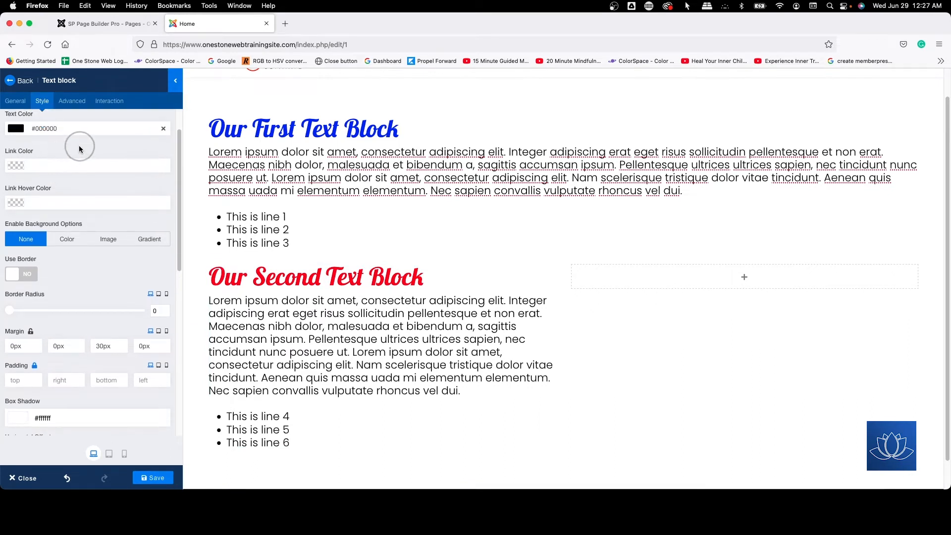
{"action": "left_click", "coordinate": [52, 165]}
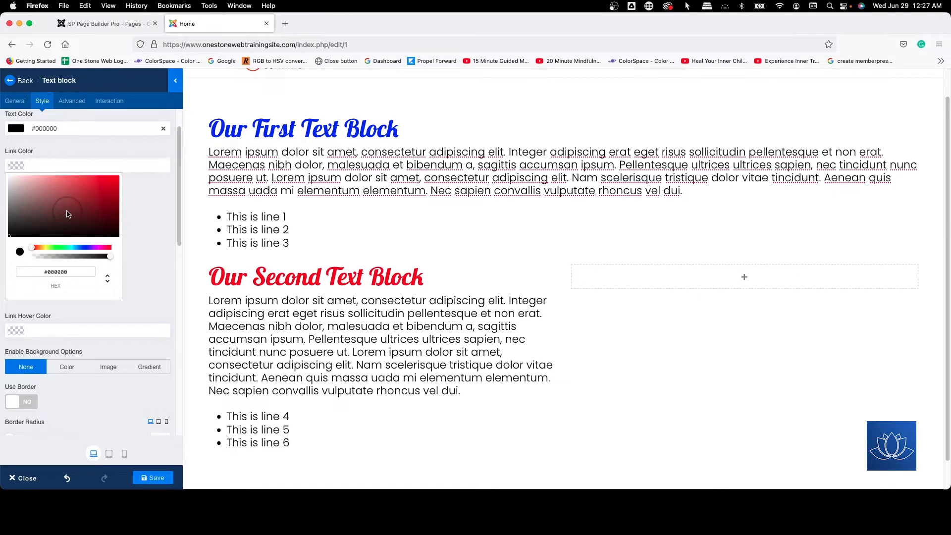
{"action": "left_click", "coordinate": [44, 221]}
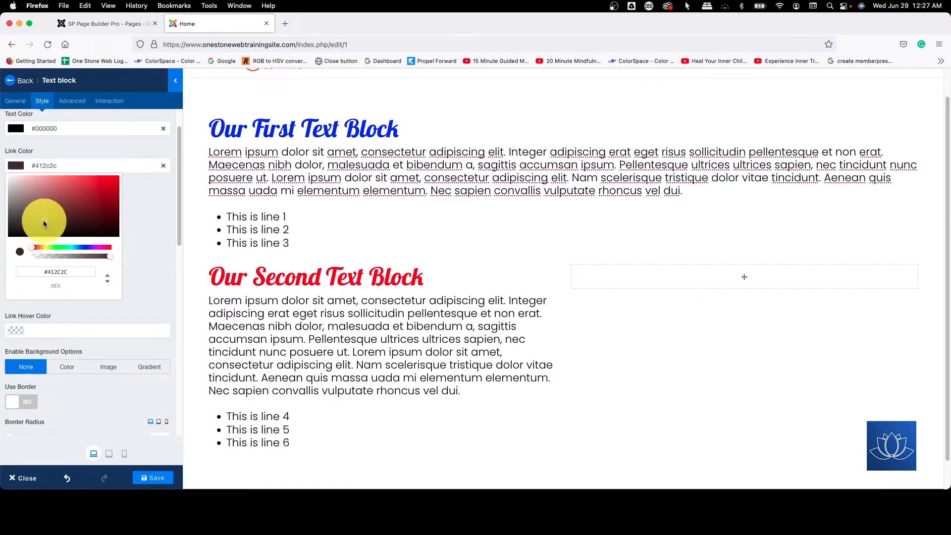
{"action": "left_click", "coordinate": [91, 248]}
{"action": "left_click_drag", "start_coordinate": [73, 187], "coordinate": [136, 174]}
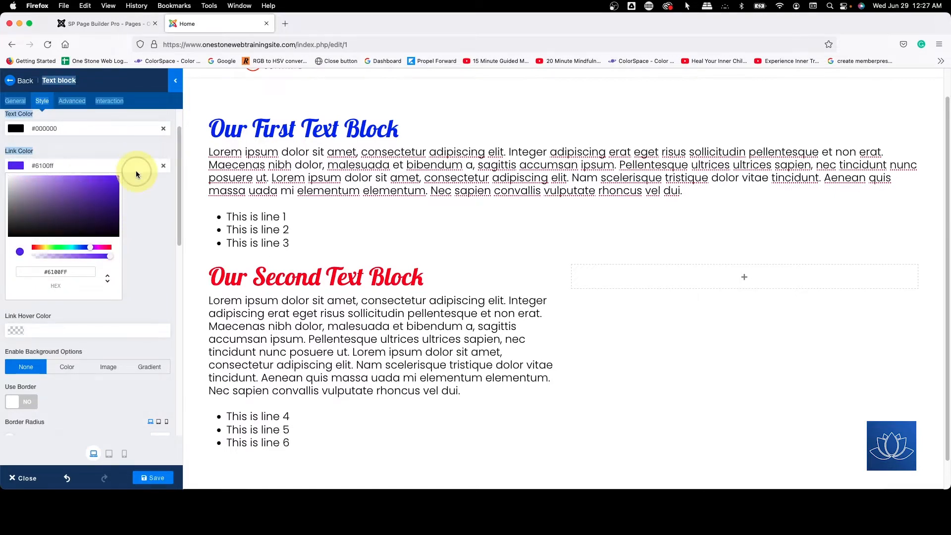
{"action": "left_click_drag", "start_coordinate": [90, 249], "coordinate": [83, 249]}
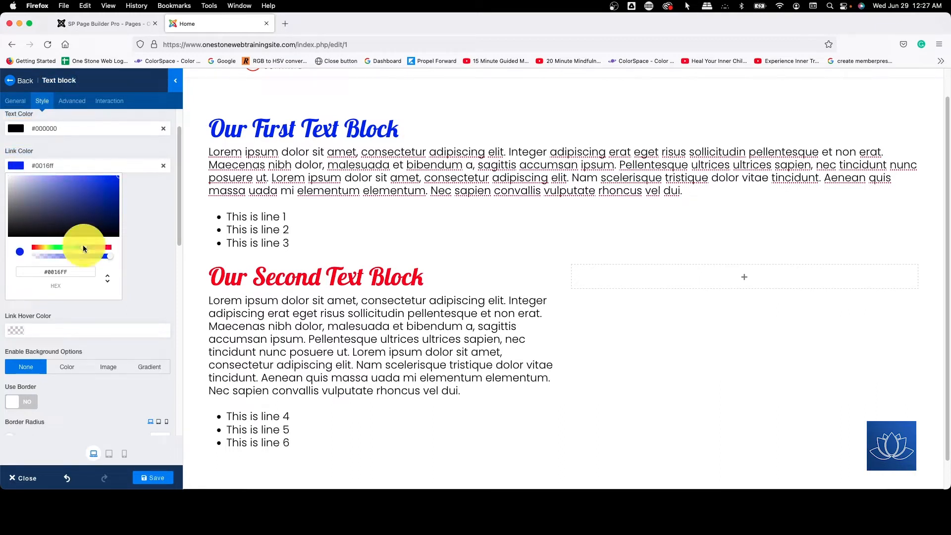
{"action": "left_click", "coordinate": [153, 192]}
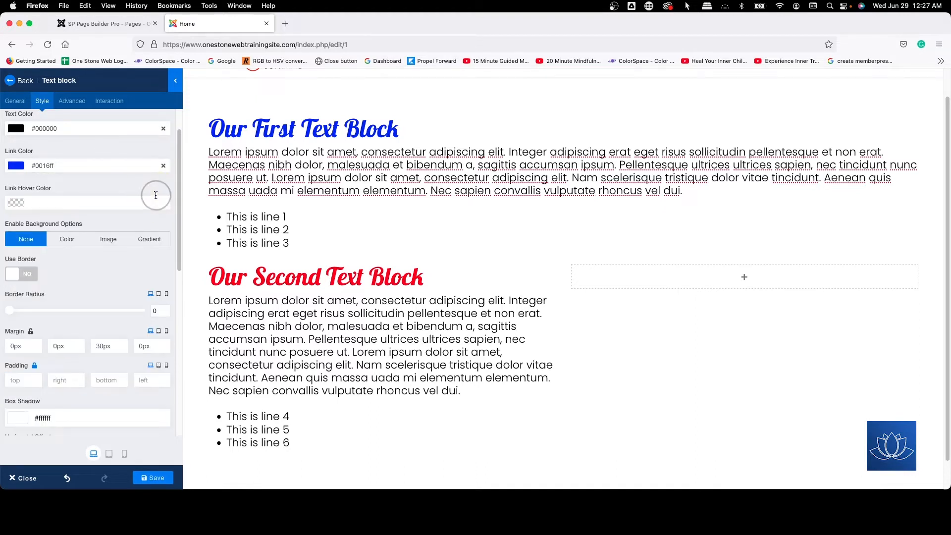
Step: Set the second text block's link hover color to #00ff04
{"action": "left_click", "coordinate": [40, 202]}
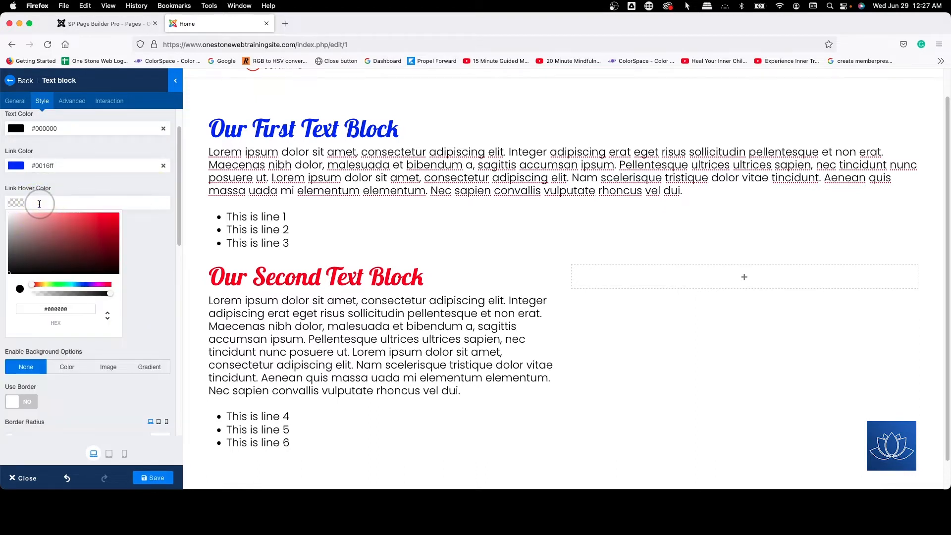
{"action": "left_click", "coordinate": [82, 312]}
{"action": "left_click", "coordinate": [59, 285]}
{"action": "left_click_drag", "start_coordinate": [86, 245], "coordinate": [168, 189]}
{"action": "left_click", "coordinate": [138, 260]}
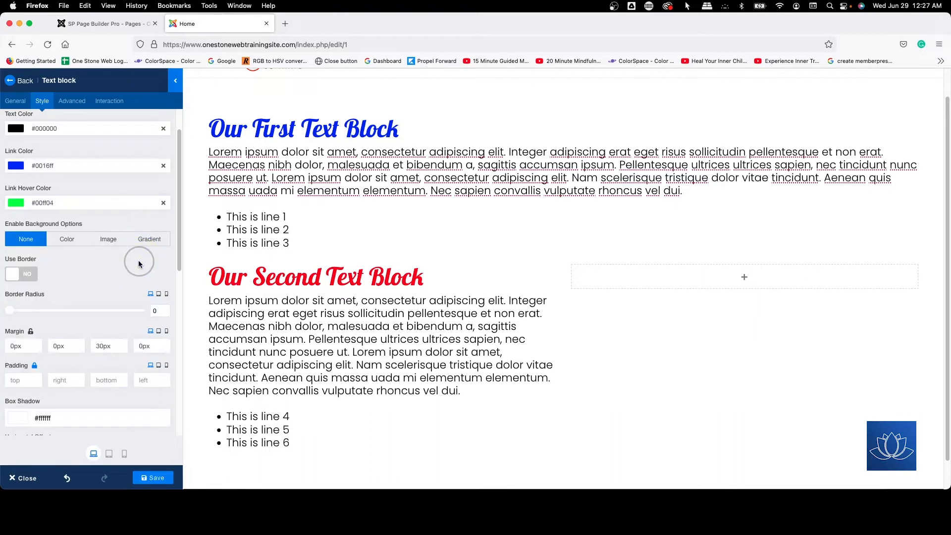
Step: Link the word "Maecenas" in the second text block's content to the URL "#" and save the page
{"action": "left_click", "coordinate": [11, 102]}
{"action": "scroll", "coordinate": [81, 243], "scroll_direction": "down", "scroll_amount": 6}
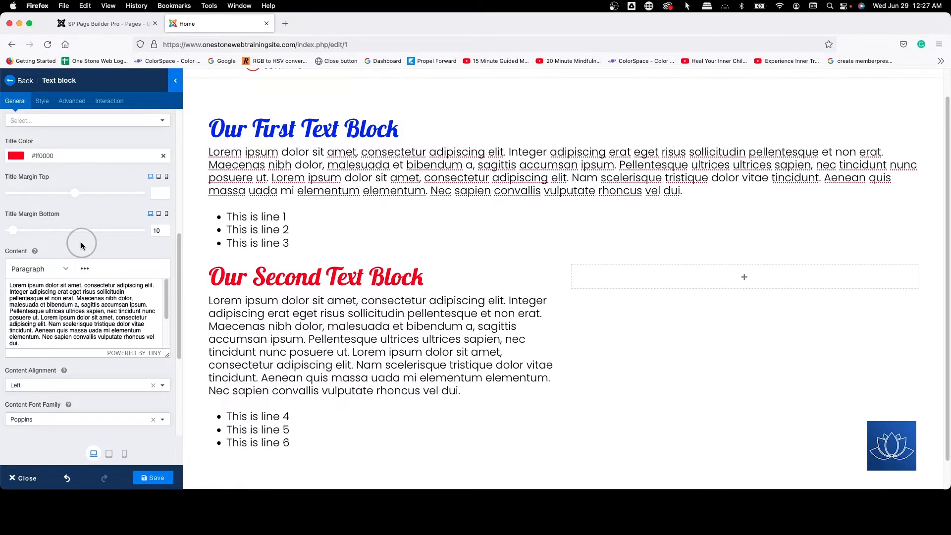
{"action": "scroll", "coordinate": [82, 244], "scroll_direction": "down", "scroll_amount": 2}
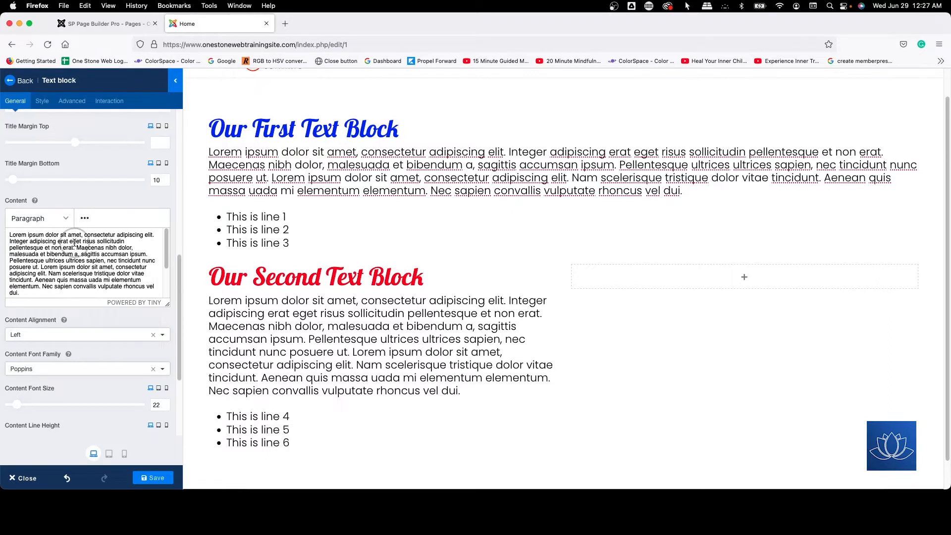
{"action": "left_click_drag", "start_coordinate": [77, 248], "coordinate": [101, 248]}
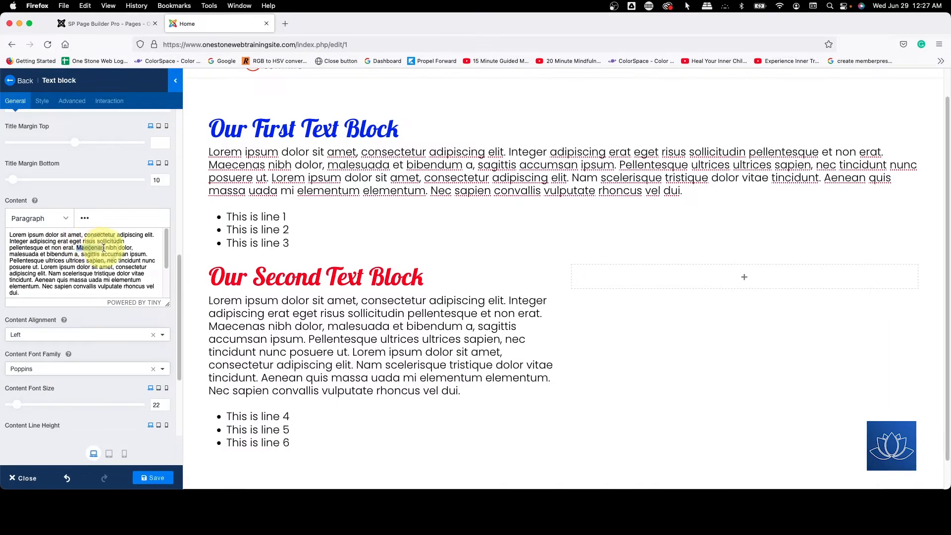
{"action": "left_click", "coordinate": [88, 220]}
{"action": "left_click", "coordinate": [86, 314]}
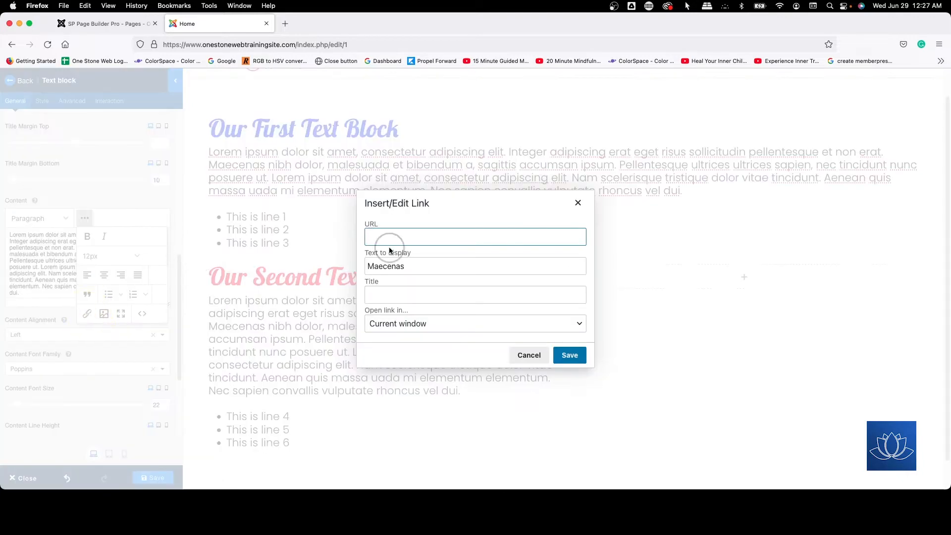
{"action": "left_click", "coordinate": [389, 238]}
{"action": "type", "text": "#"}
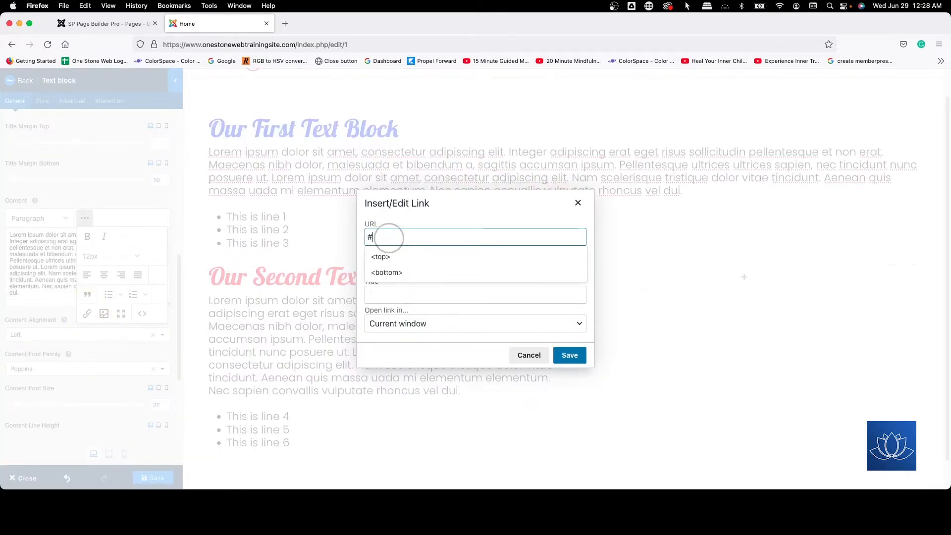
{"action": "left_click", "coordinate": [570, 356]}
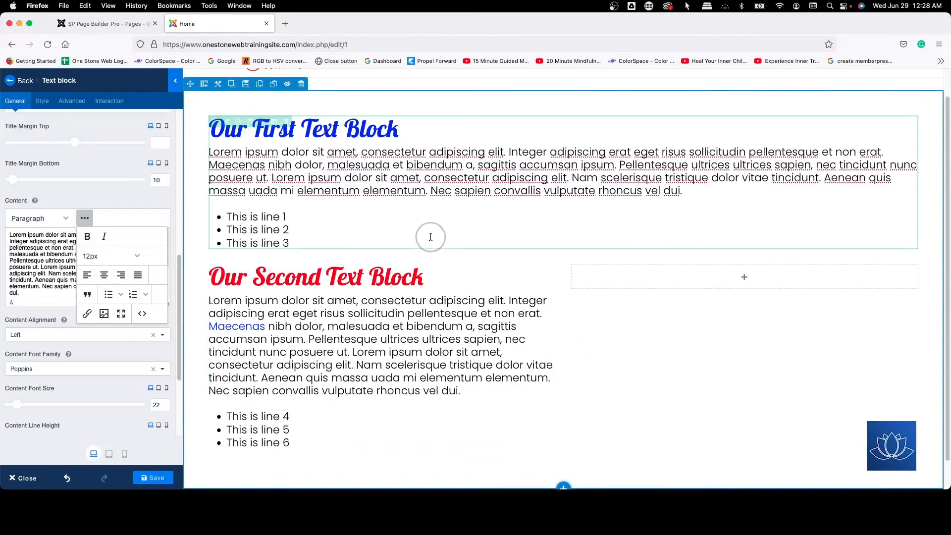
{"action": "left_click", "coordinate": [153, 473]}
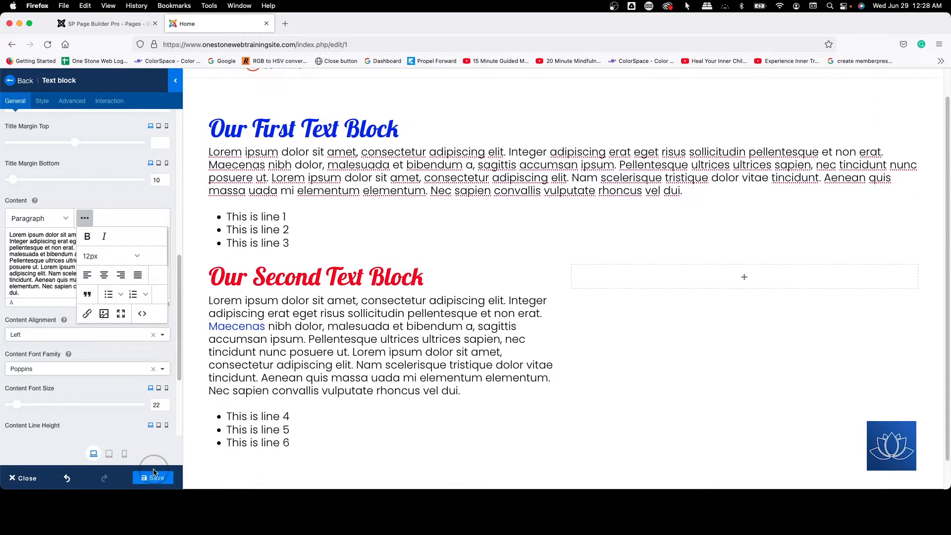
{"action": "left_click", "coordinate": [85, 219]}
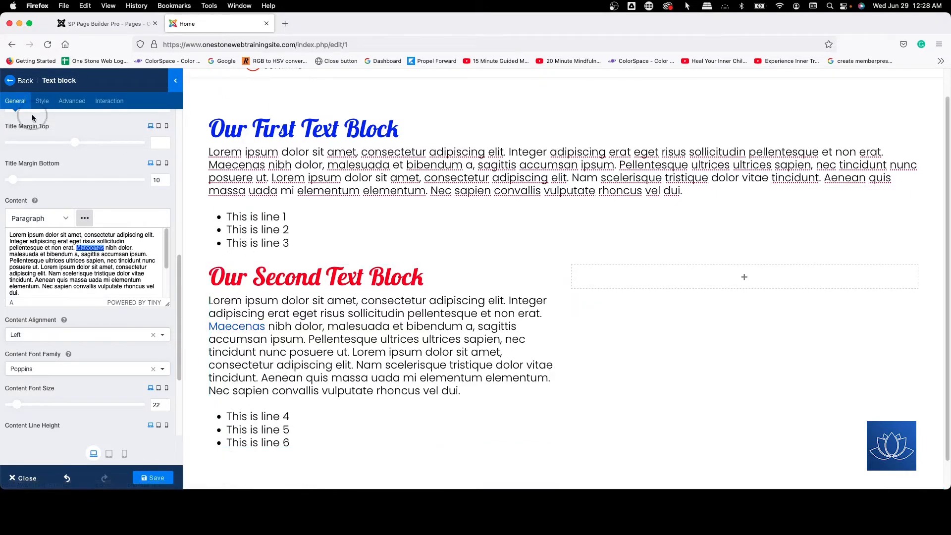
Step: Give the second text block a color background of #f1f1f1
{"action": "left_click", "coordinate": [42, 100]}
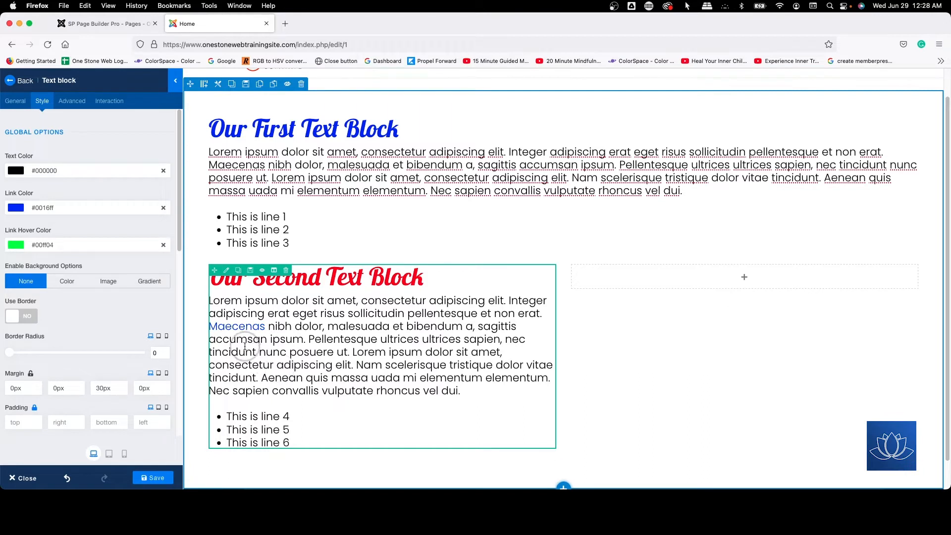
{"action": "scroll", "coordinate": [89, 243], "scroll_direction": "down", "scroll_amount": 3}
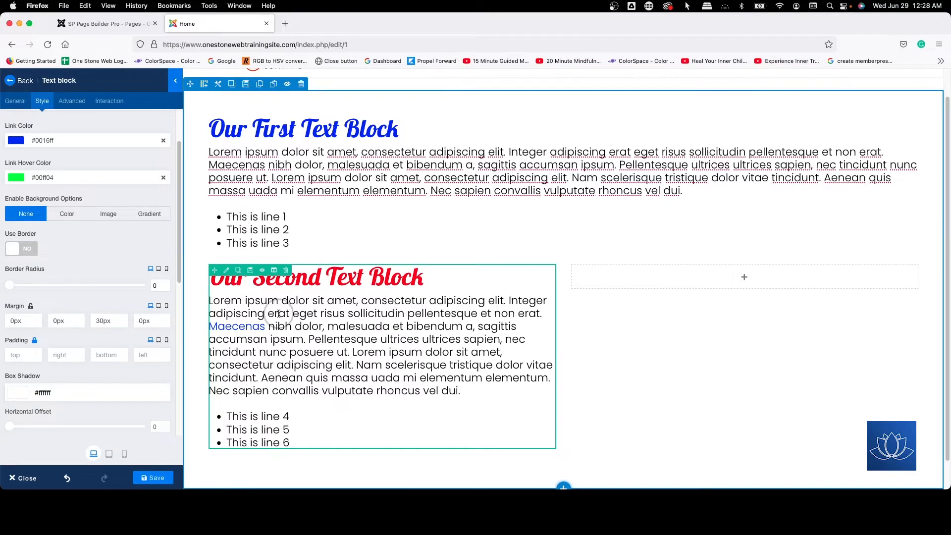
{"action": "left_click", "coordinate": [61, 215]}
{"action": "left_click", "coordinate": [48, 247]}
{"action": "left_click_drag", "start_coordinate": [56, 274], "coordinate": [7, 265]}
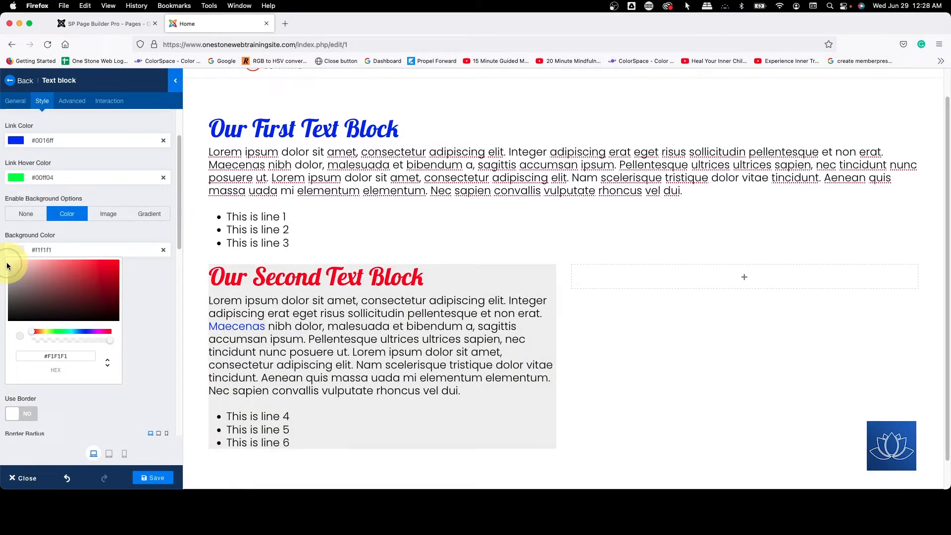
{"action": "left_click", "coordinate": [455, 239]}
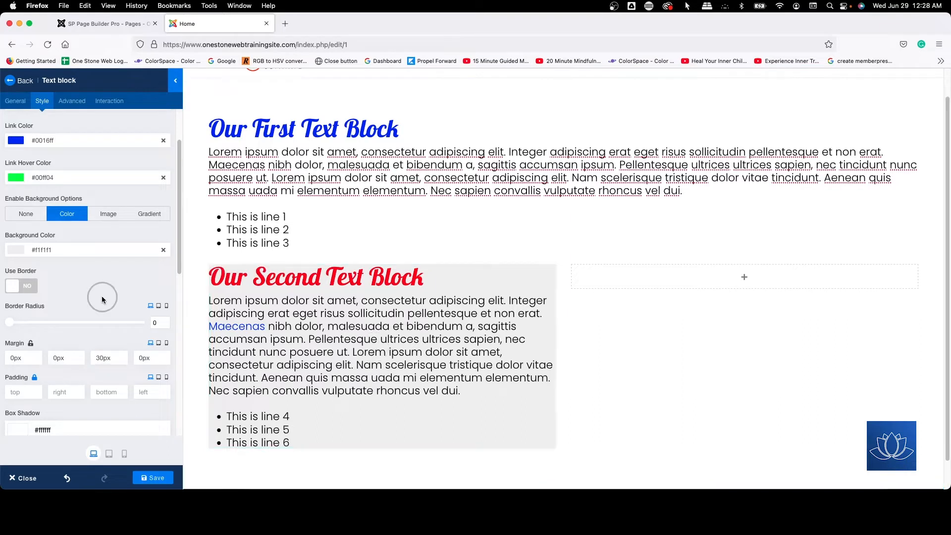
Step: Enable a border on the second text block with width 1, color #000000 and Solid style
{"action": "scroll", "coordinate": [99, 258], "scroll_direction": "down", "scroll_amount": 1}
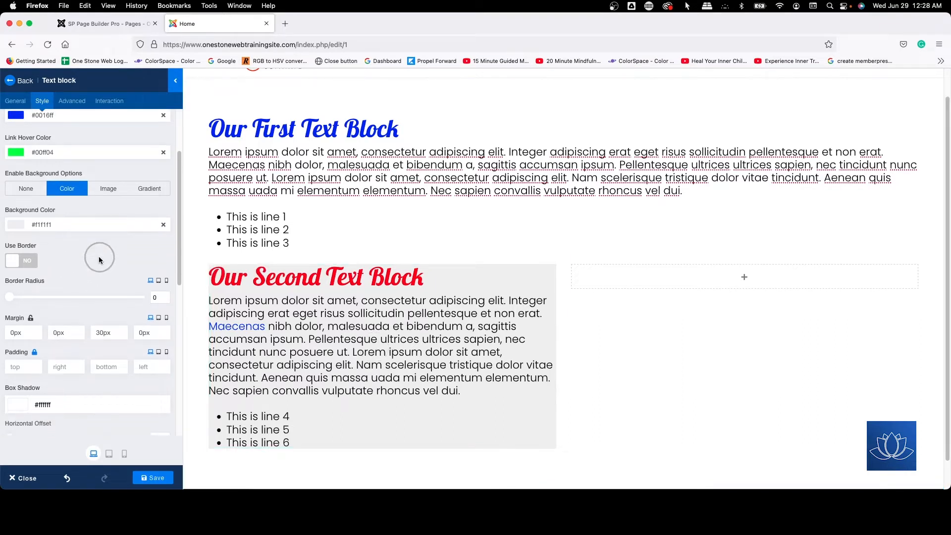
{"action": "scroll", "coordinate": [99, 258], "scroll_direction": "down", "scroll_amount": 2}
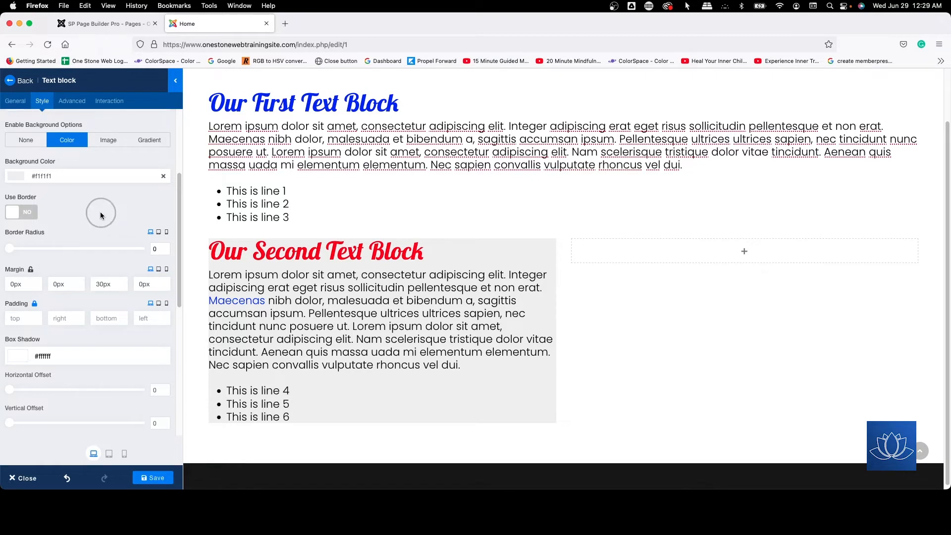
{"action": "scroll", "coordinate": [101, 212], "scroll_direction": "up", "scroll_amount": 2}
{"action": "left_click", "coordinate": [18, 244]}
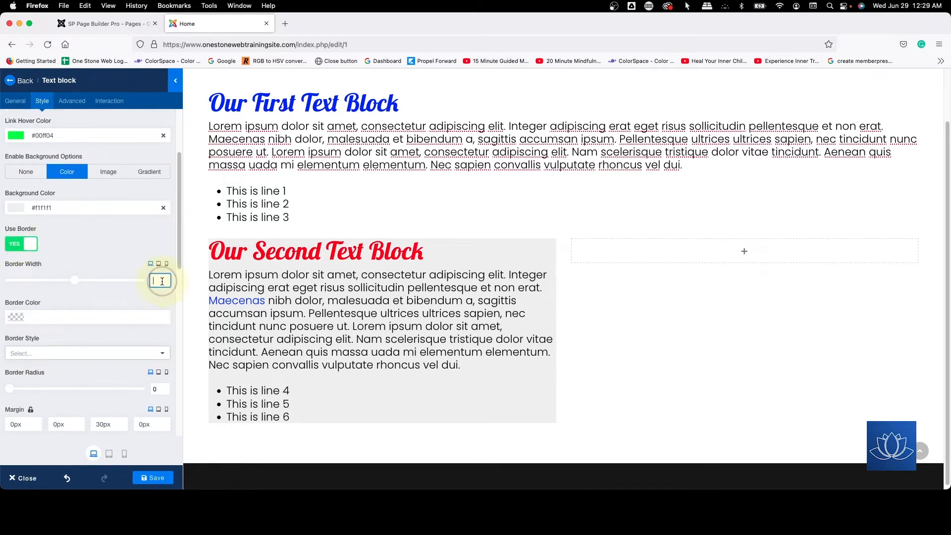
{"action": "left_click", "coordinate": [68, 318]}
{"action": "left_click", "coordinate": [9, 387]}
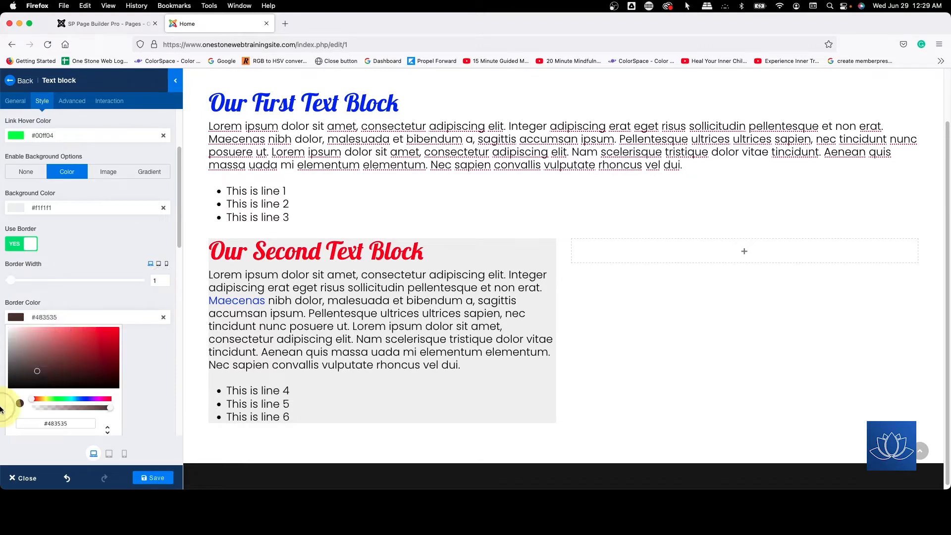
{"action": "left_click", "coordinate": [68, 254]}
{"action": "scroll", "coordinate": [49, 297], "scroll_direction": "down", "scroll_amount": 1}
{"action": "left_click", "coordinate": [34, 337]}
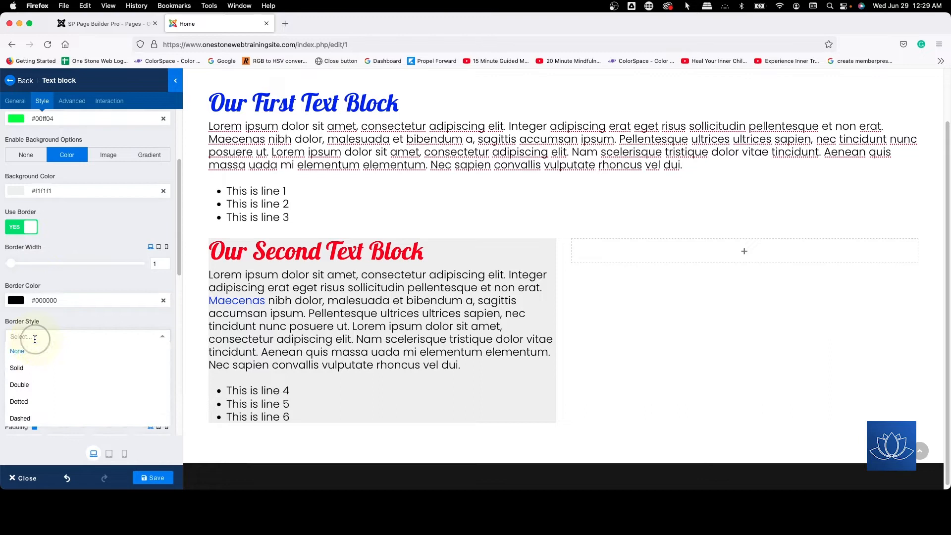
{"action": "left_click", "coordinate": [17, 368]}
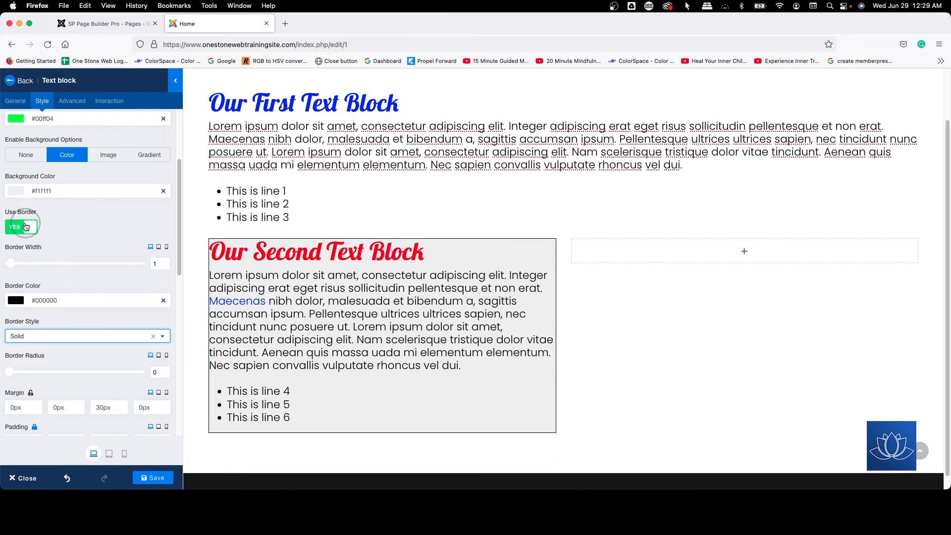
Step: Switch the second text block's border off and on again to compare how the block looks
{"action": "left_click", "coordinate": [26, 226]}
{"action": "left_click", "coordinate": [25, 226]}
{"action": "left_click", "coordinate": [26, 226]}
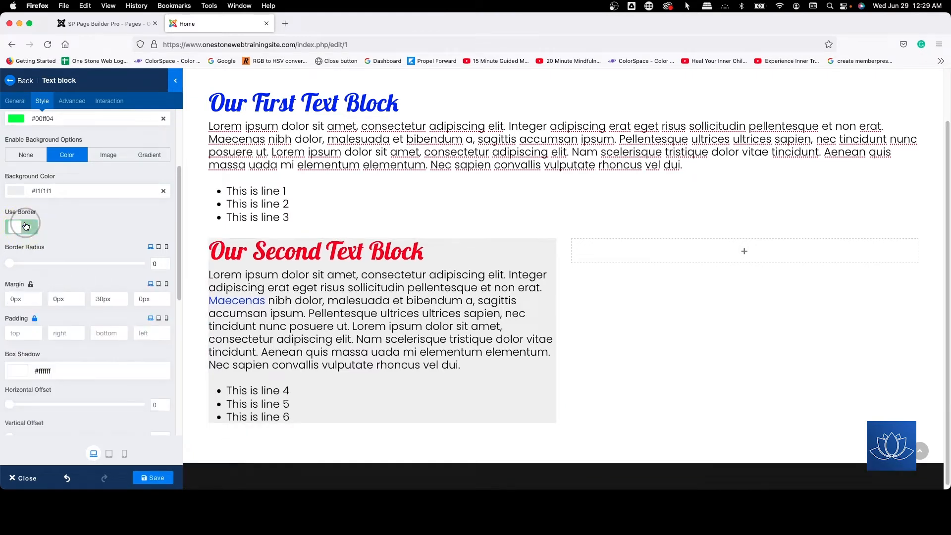
{"action": "left_click", "coordinate": [25, 227]}
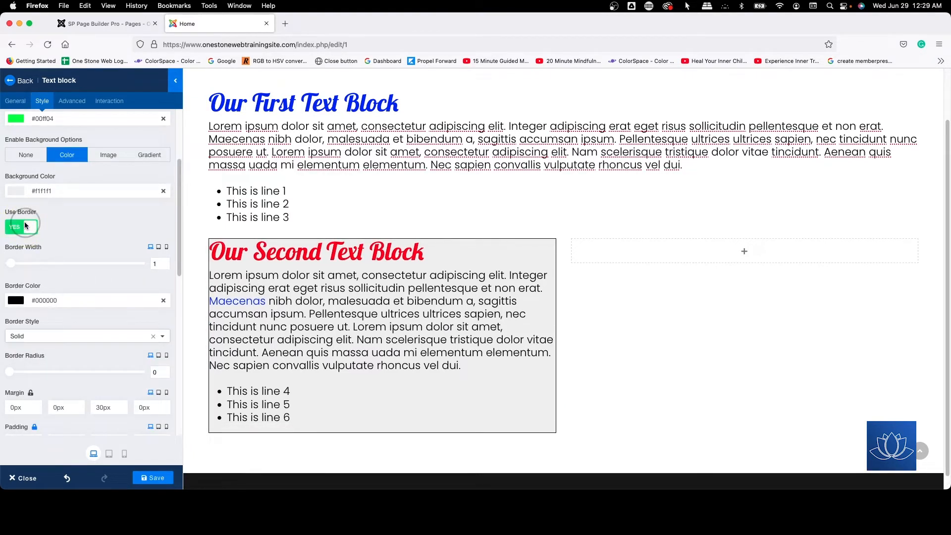
Step: Set the second text block's linked padding to 10px on all sides
{"action": "scroll", "coordinate": [109, 244], "scroll_direction": "down", "scroll_amount": 3}
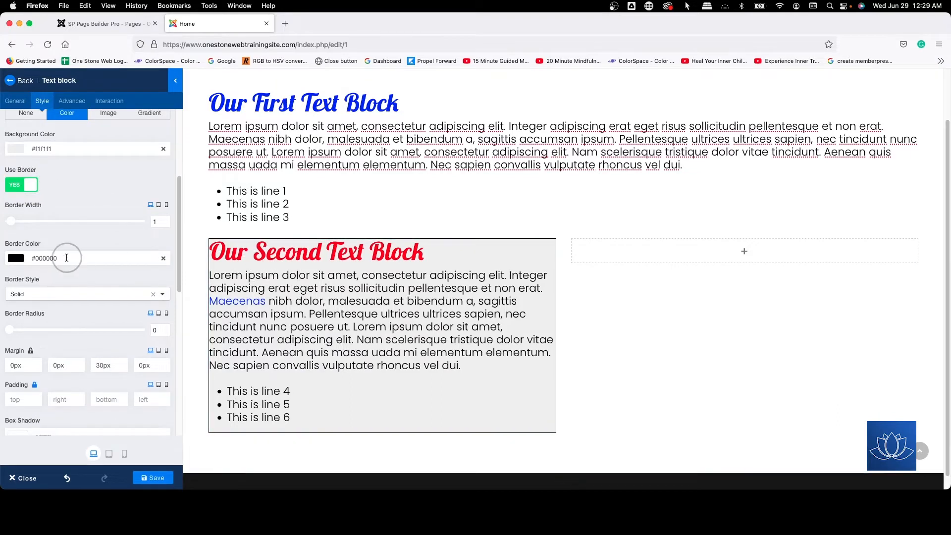
{"action": "scroll", "coordinate": [65, 255], "scroll_direction": "down", "scroll_amount": 4}
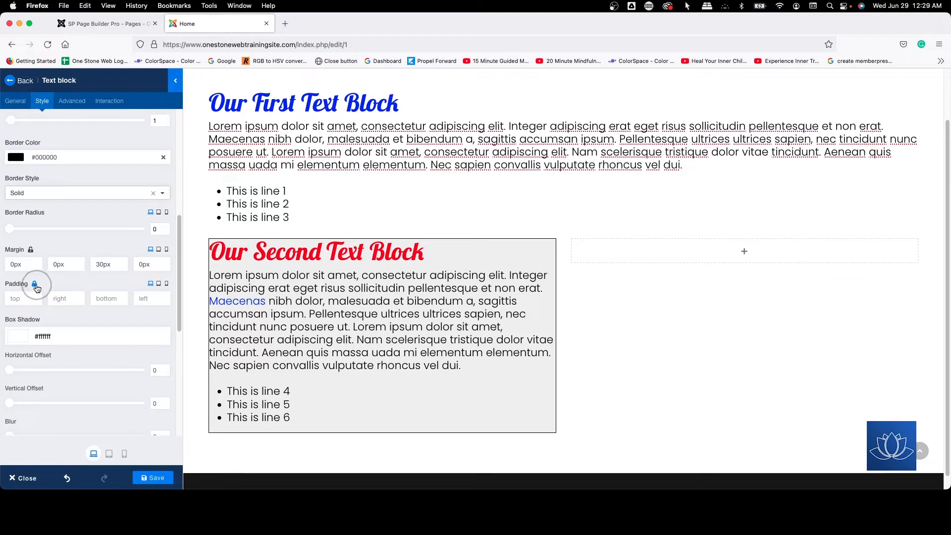
{"action": "left_click", "coordinate": [27, 297]}
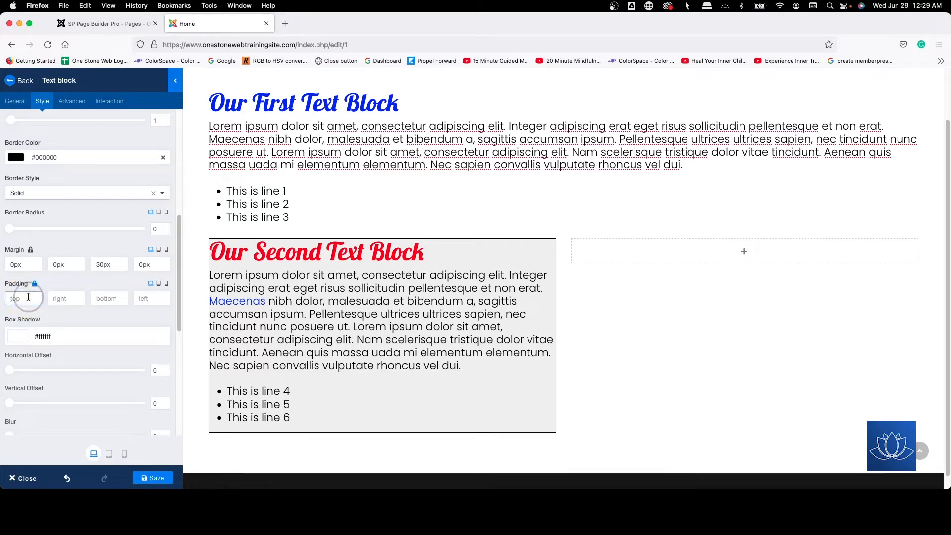
{"action": "type", "text": "10px"}
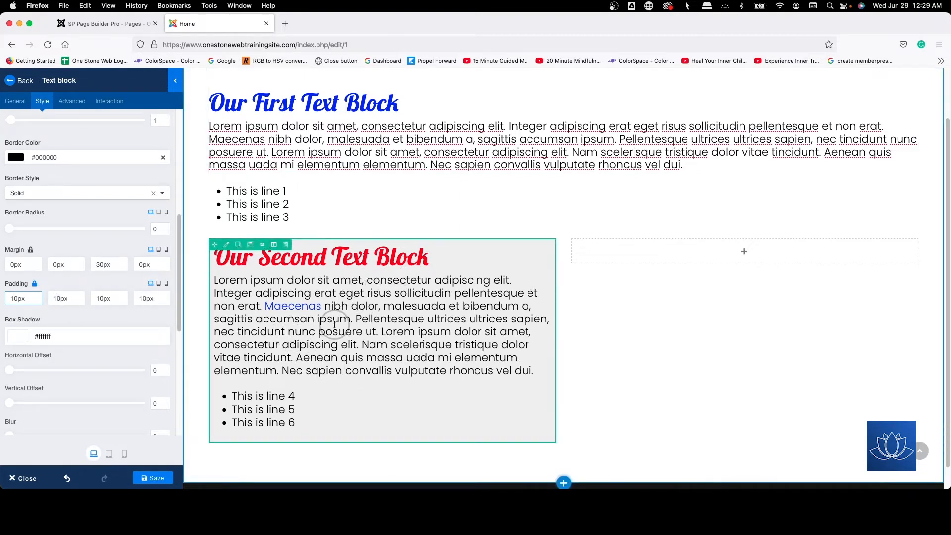
Step: Unlink the second text block's padding values and set the top and bottom padding to 20px
{"action": "left_click", "coordinate": [35, 285]}
{"action": "left_click_drag", "start_coordinate": [16, 299], "coordinate": [1, 297]}
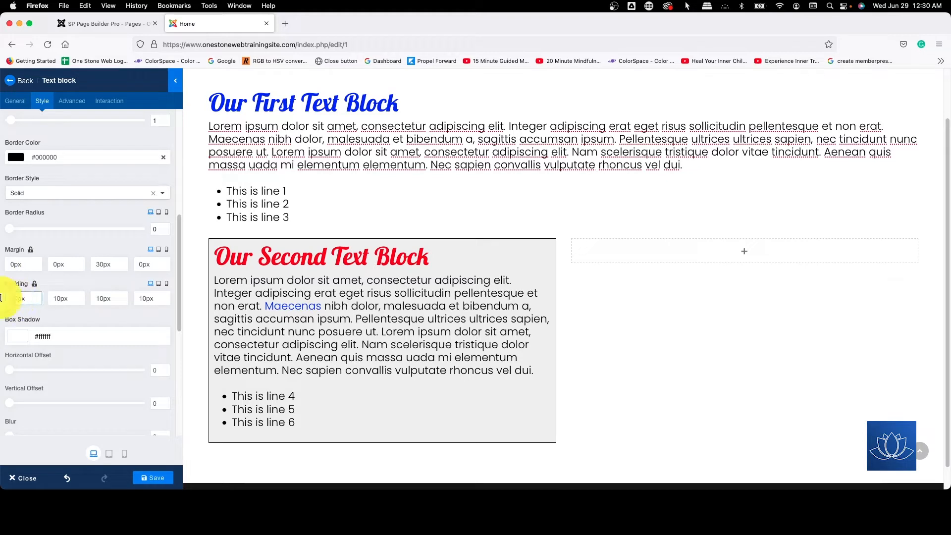
{"action": "type", "text": "2"}
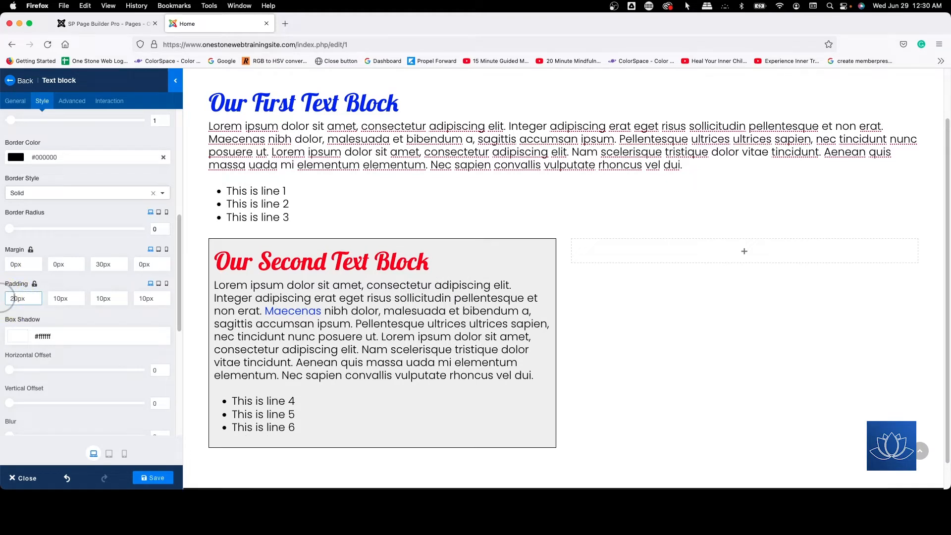
{"action": "left_click_drag", "start_coordinate": [99, 296], "coordinate": [83, 281]}
{"action": "type", "text": "2"}
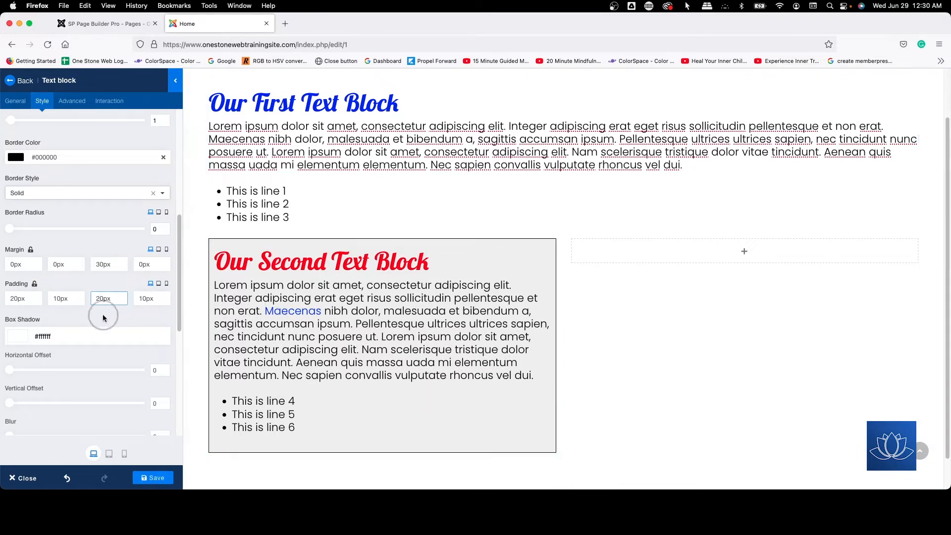
Step: Preview the tablet and mobile layouts, set the second text block's mobile padding to 10px on all sides, and return to the desktop view
{"action": "left_click", "coordinate": [159, 286]}
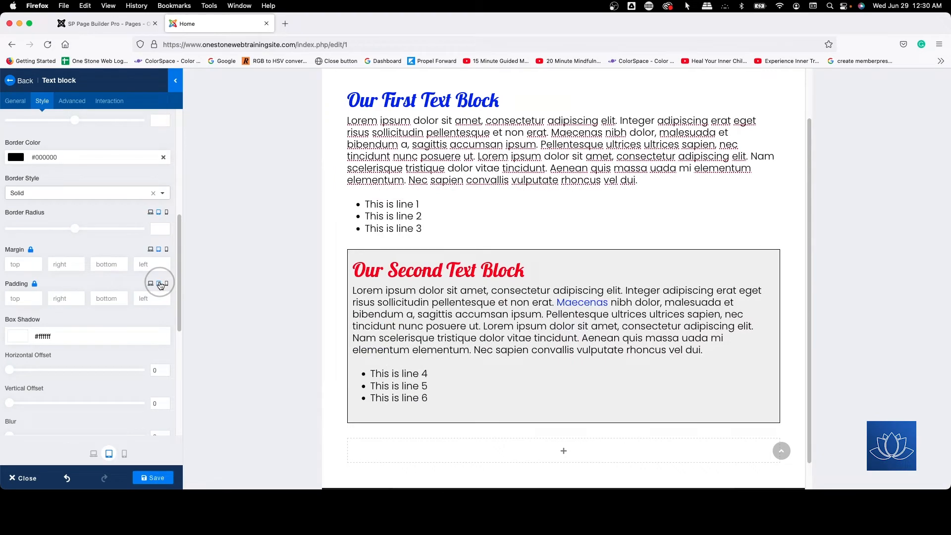
{"action": "left_click", "coordinate": [167, 283]}
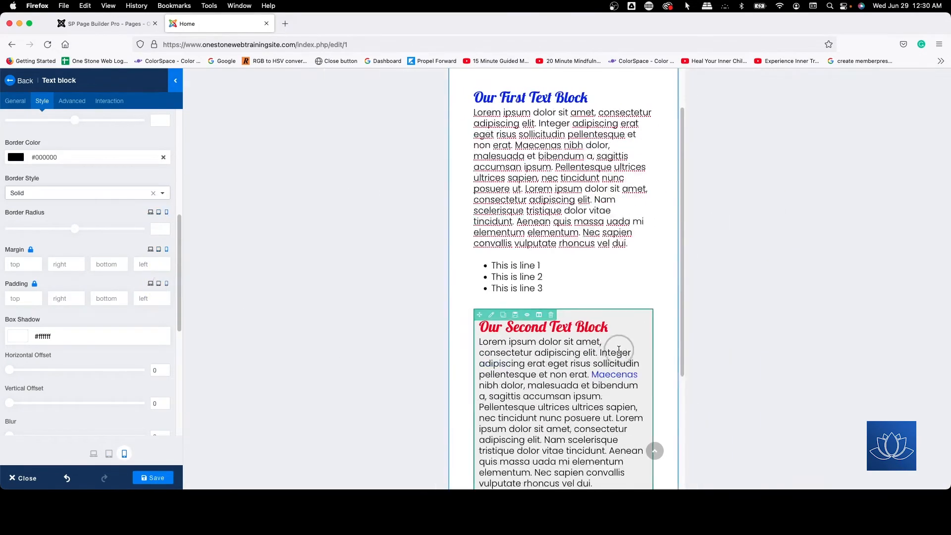
{"action": "scroll", "coordinate": [594, 351], "scroll_direction": "down", "scroll_amount": 4}
{"action": "scroll", "coordinate": [588, 351], "scroll_direction": "up", "scroll_amount": 3}
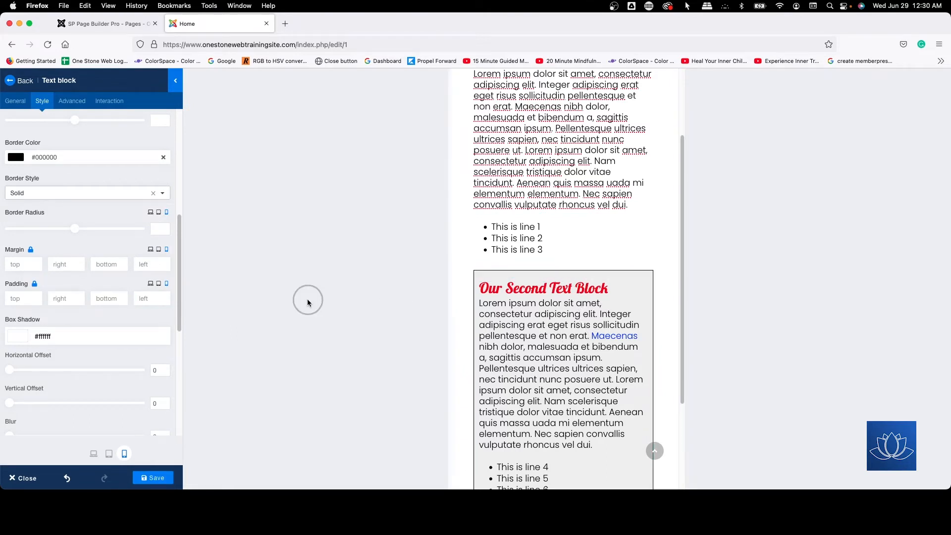
{"action": "left_click", "coordinate": [29, 298]}
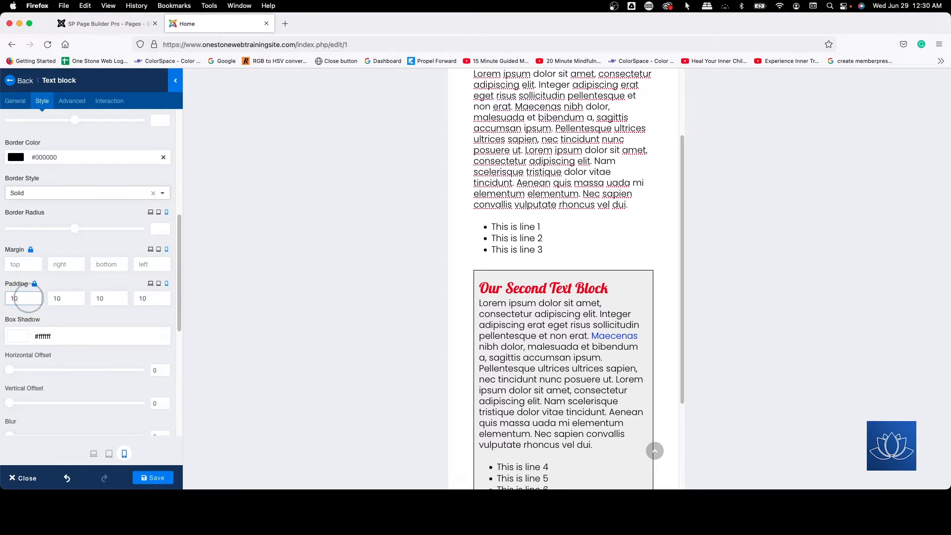
{"action": "type", "text": "10px"}
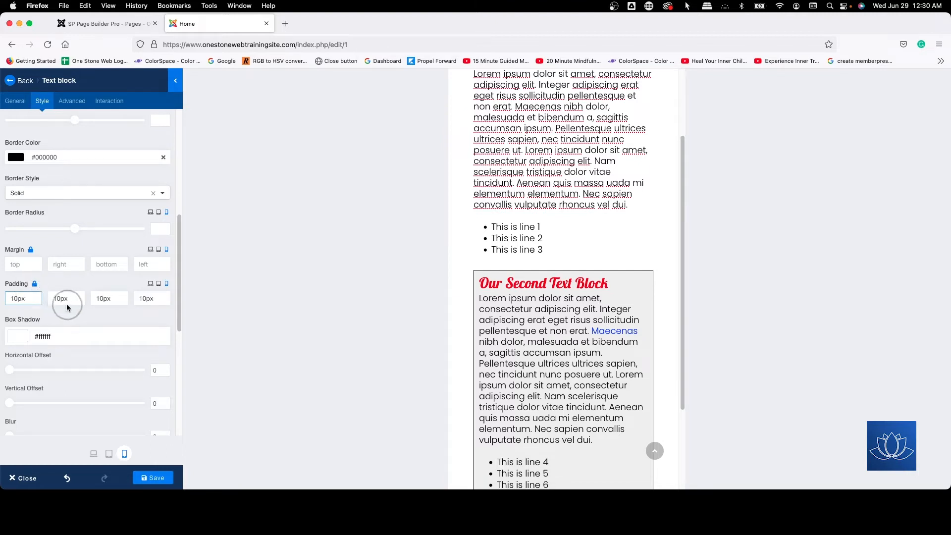
{"action": "left_click", "coordinate": [151, 250]}
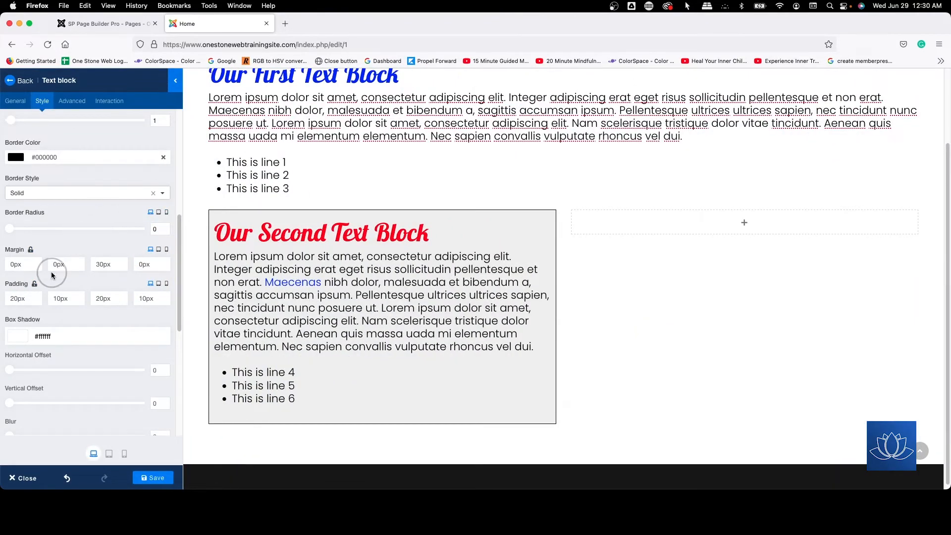
Step: Open the first text block's style settings at its margin and padding values
{"action": "scroll", "coordinate": [348, 354], "scroll_direction": "down", "scroll_amount": 1}
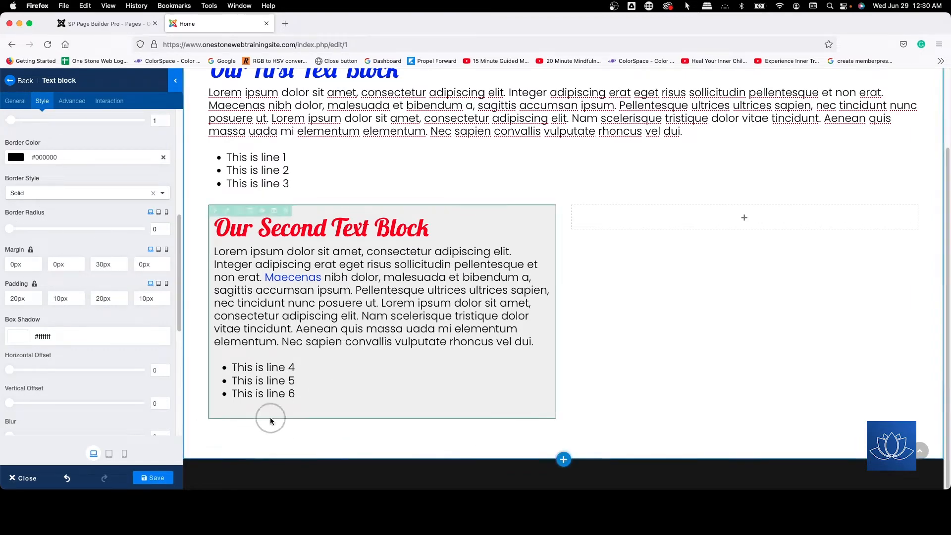
{"action": "scroll", "coordinate": [272, 210], "scroll_direction": "up", "scroll_amount": 5}
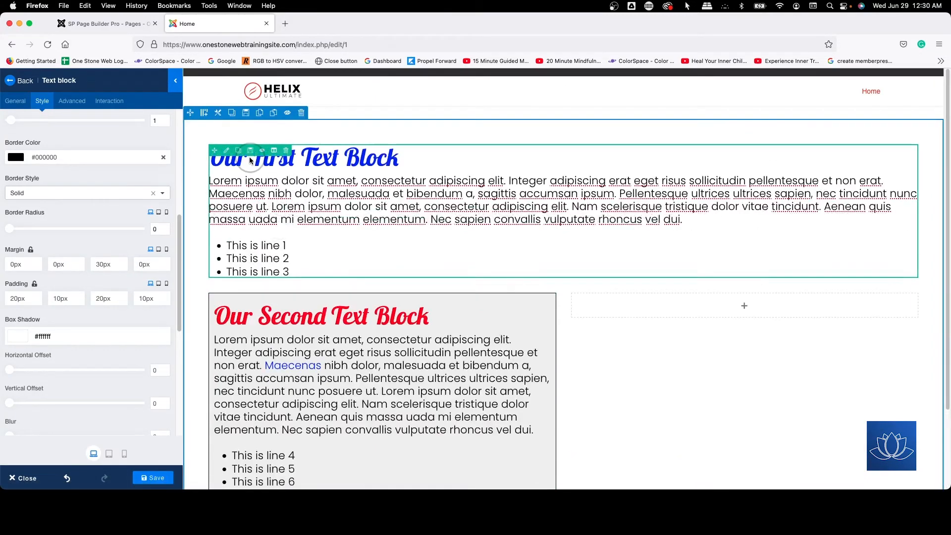
{"action": "left_click", "coordinate": [226, 150]}
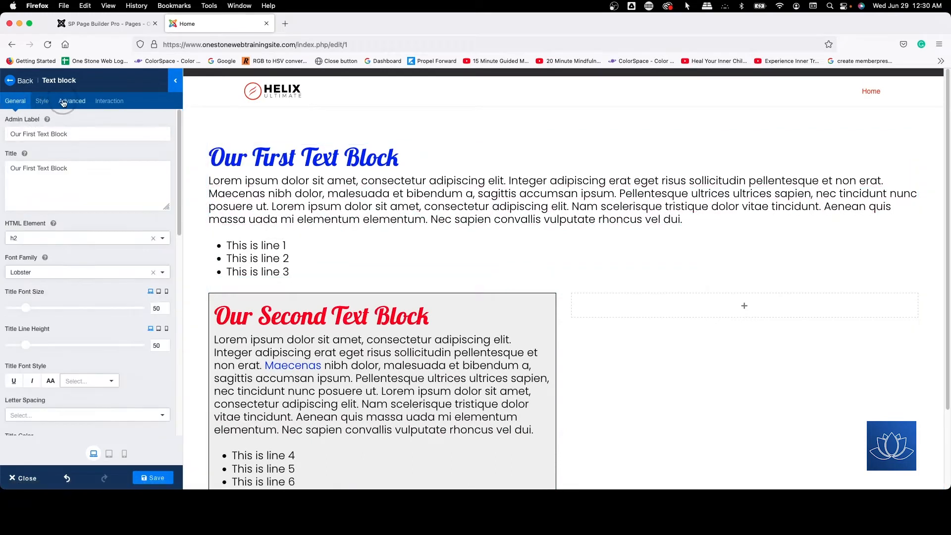
{"action": "left_click", "coordinate": [43, 100]}
{"action": "scroll", "coordinate": [119, 223], "scroll_direction": "down", "scroll_amount": 2}
{"action": "scroll", "coordinate": [118, 223], "scroll_direction": "down", "scroll_amount": 3}
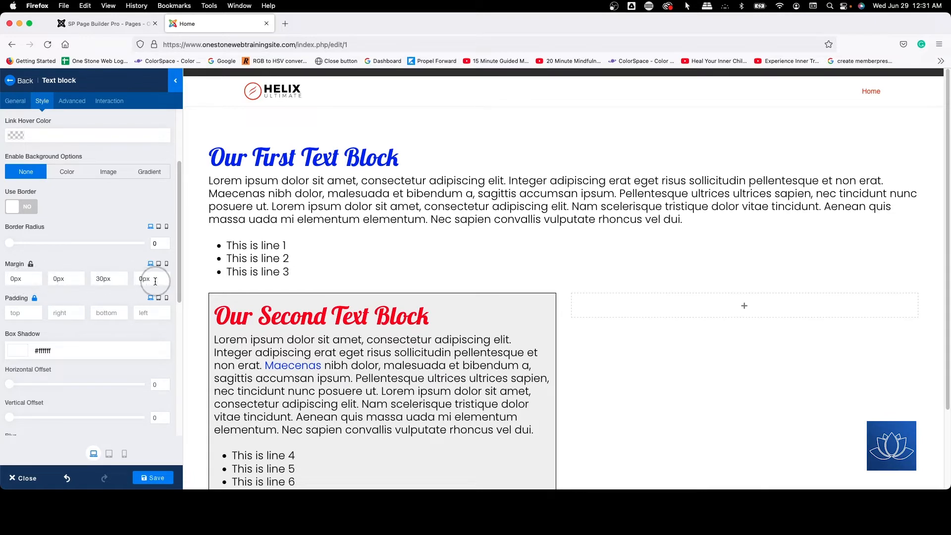
Step: Link the first text block's margins and apply 30px to all four sides
{"action": "left_click", "coordinate": [32, 266]}
{"action": "left_click", "coordinate": [116, 278]}
{"action": "key", "text": "Return"}
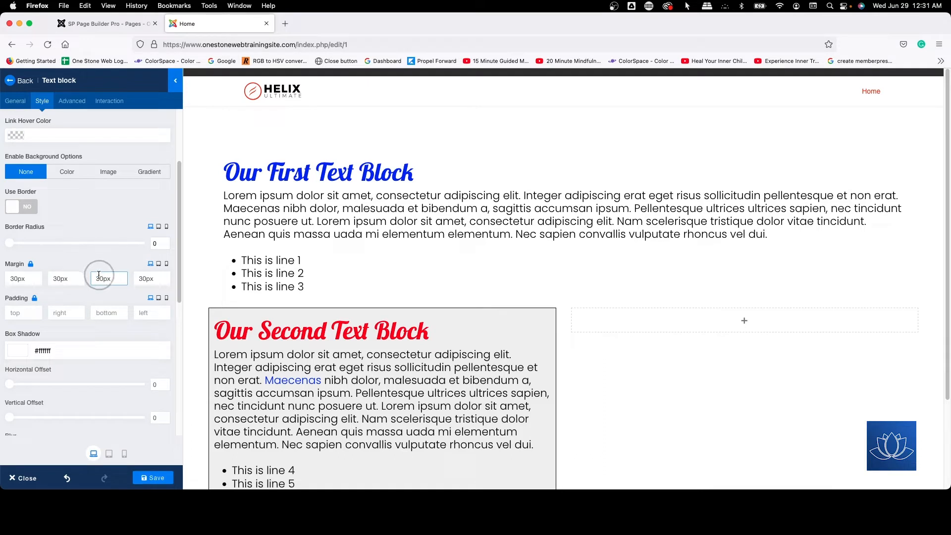
Step: Reset the first text block's linked margins to 0px, then unlink them and set only the bottom margin to 30px
{"action": "left_click_drag", "start_coordinate": [99, 276], "coordinate": [78, 256]}
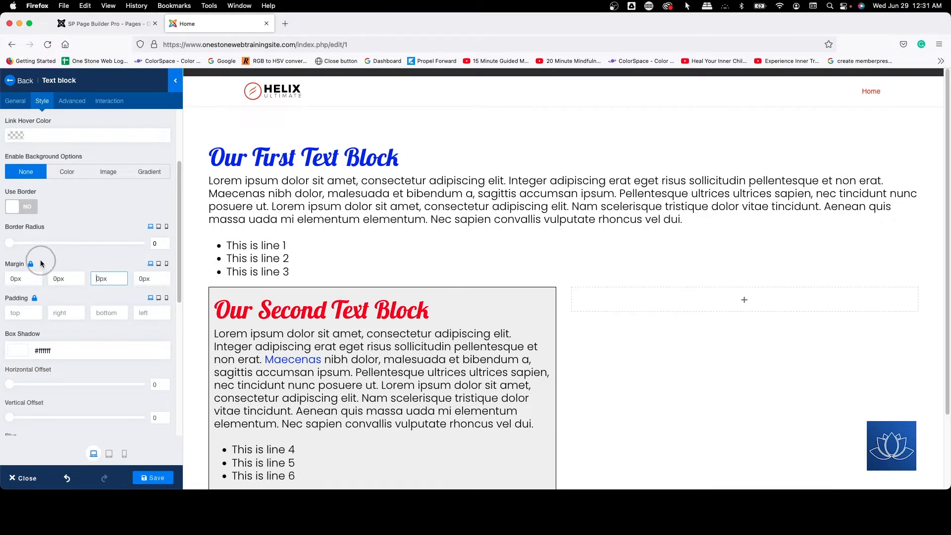
{"action": "left_click", "coordinate": [30, 263]}
{"action": "left_click", "coordinate": [97, 279]}
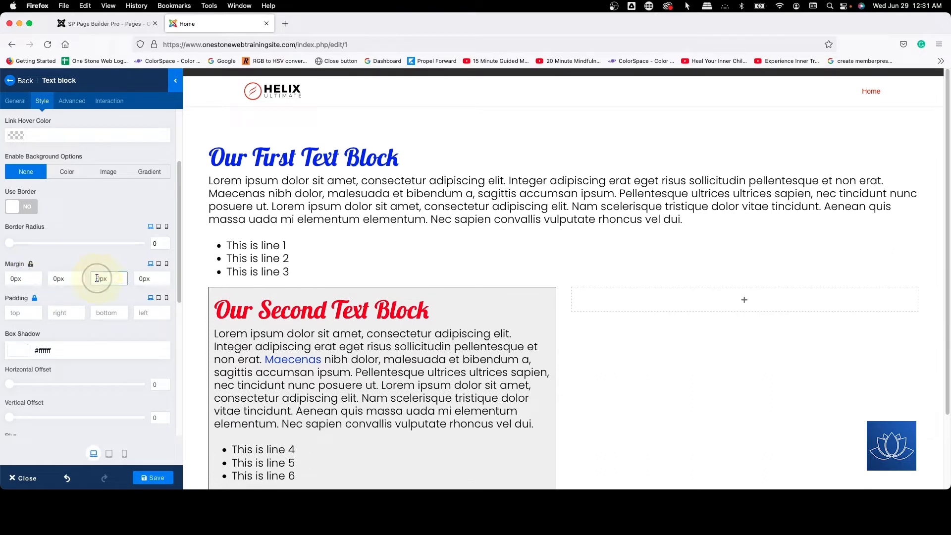
{"action": "type", "text": "30"}
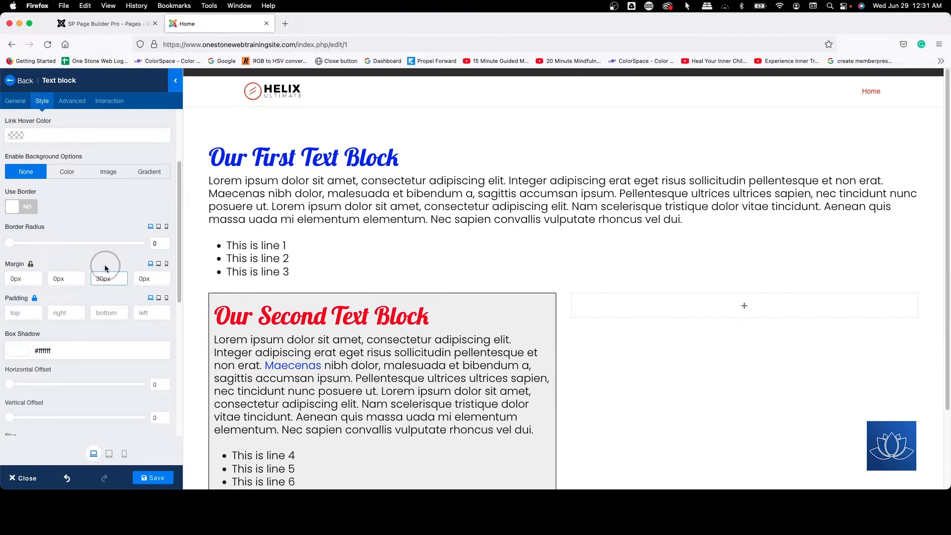
Step: Link the first text block's margins again with 0px on all sides
{"action": "left_click", "coordinate": [31, 264]}
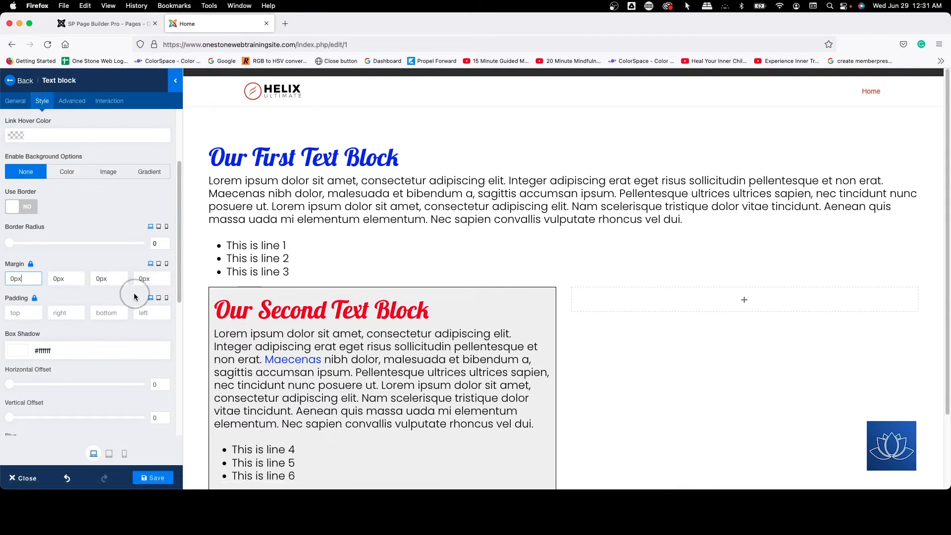
{"action": "scroll", "coordinate": [110, 215], "scroll_direction": "up", "scroll_amount": 5}
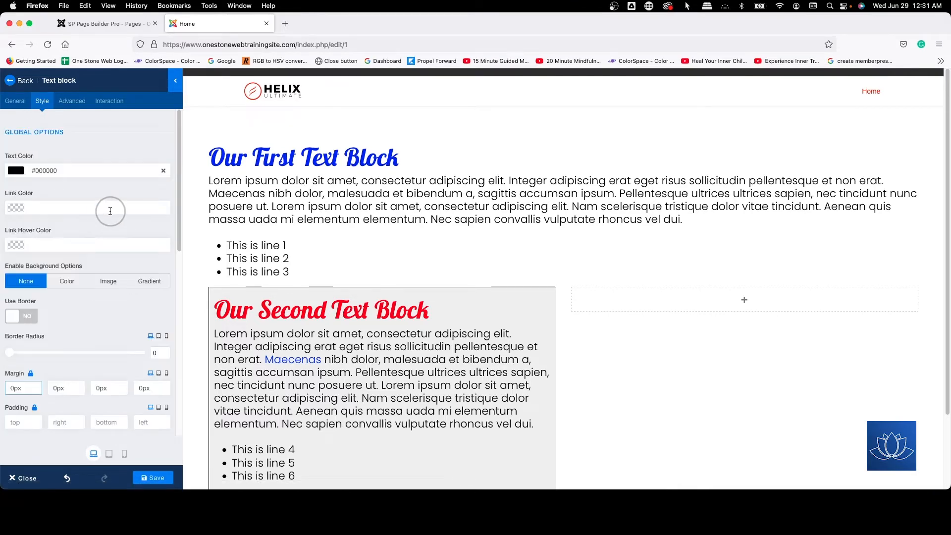
Step: Open the second text block's style settings and change its border style to Double
{"action": "scroll", "coordinate": [282, 321], "scroll_direction": "down", "scroll_amount": 2}
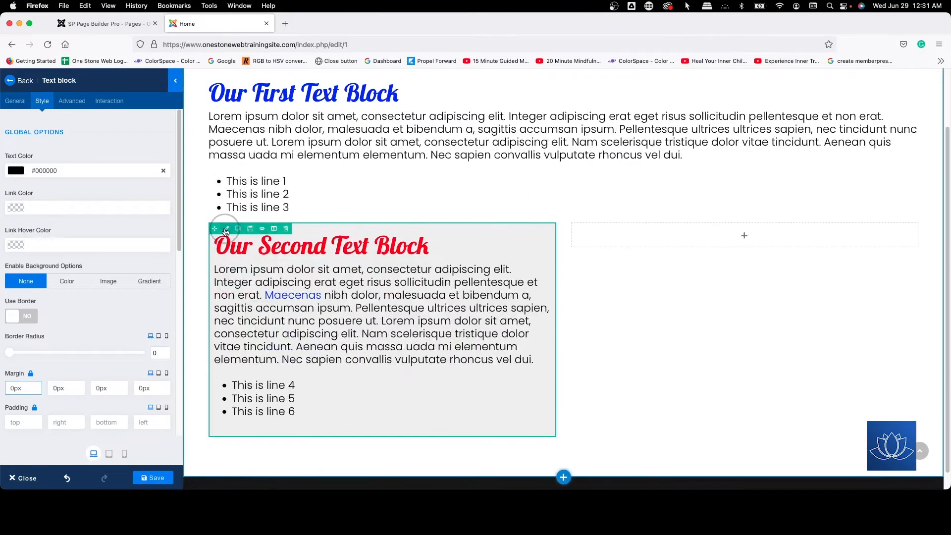
{"action": "left_click", "coordinate": [226, 229]}
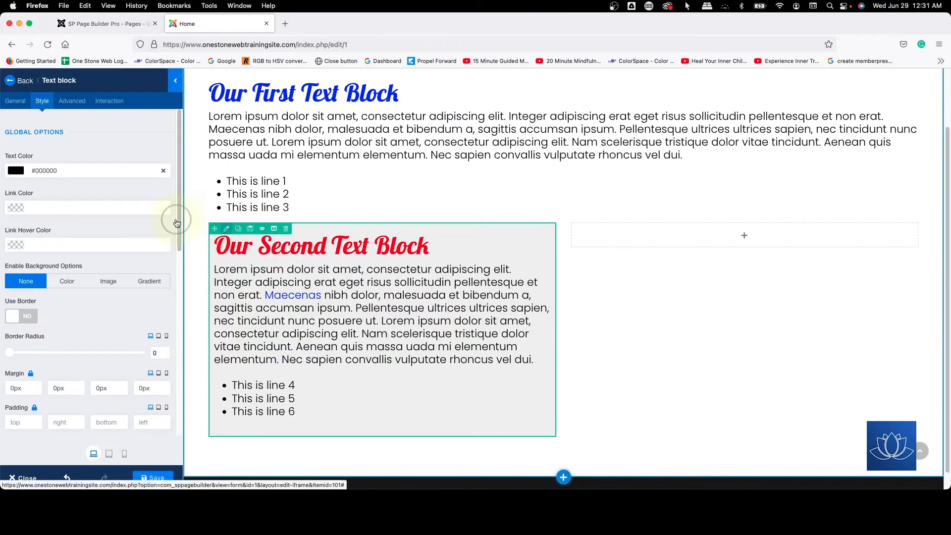
{"action": "left_click", "coordinate": [42, 101]}
{"action": "scroll", "coordinate": [104, 250], "scroll_direction": "down", "scroll_amount": 3}
{"action": "scroll", "coordinate": [103, 249], "scroll_direction": "down", "scroll_amount": 2}
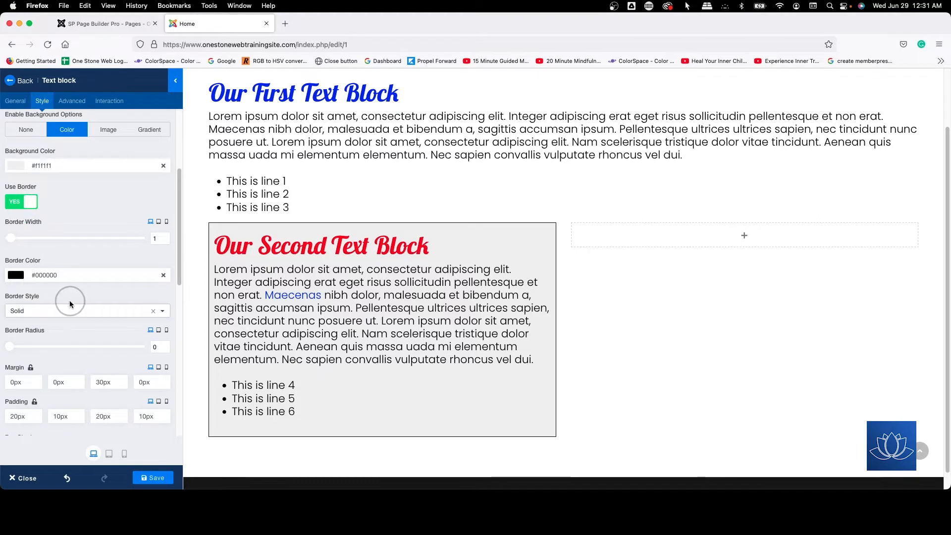
{"action": "left_click", "coordinate": [43, 311]}
{"action": "left_click", "coordinate": [40, 362]}
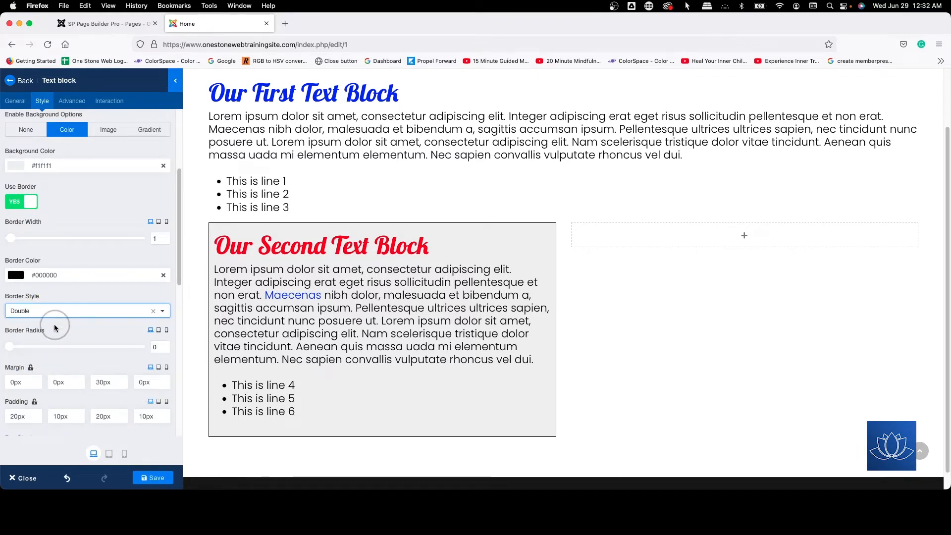
Step: Change the second text block's border style to Dotted and set its border width to 4
{"action": "scroll", "coordinate": [101, 295], "scroll_direction": "down", "scroll_amount": 1}
{"action": "scroll", "coordinate": [100, 291], "scroll_direction": "down", "scroll_amount": 3}
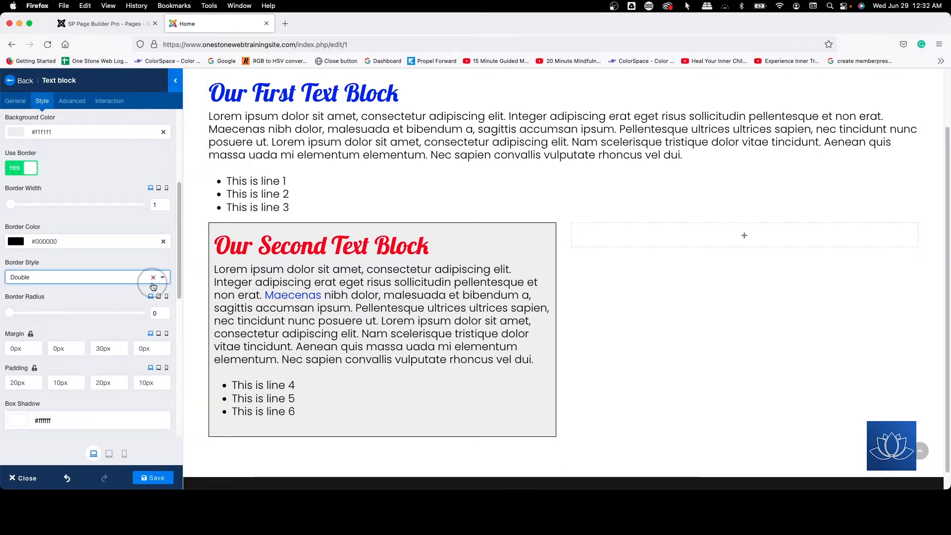
{"action": "left_click", "coordinate": [35, 277]}
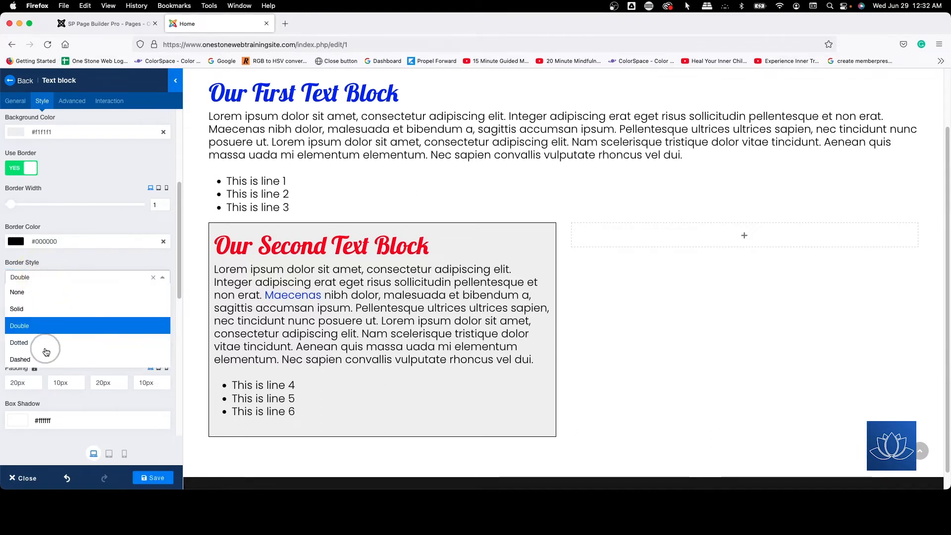
{"action": "left_click", "coordinate": [41, 342]}
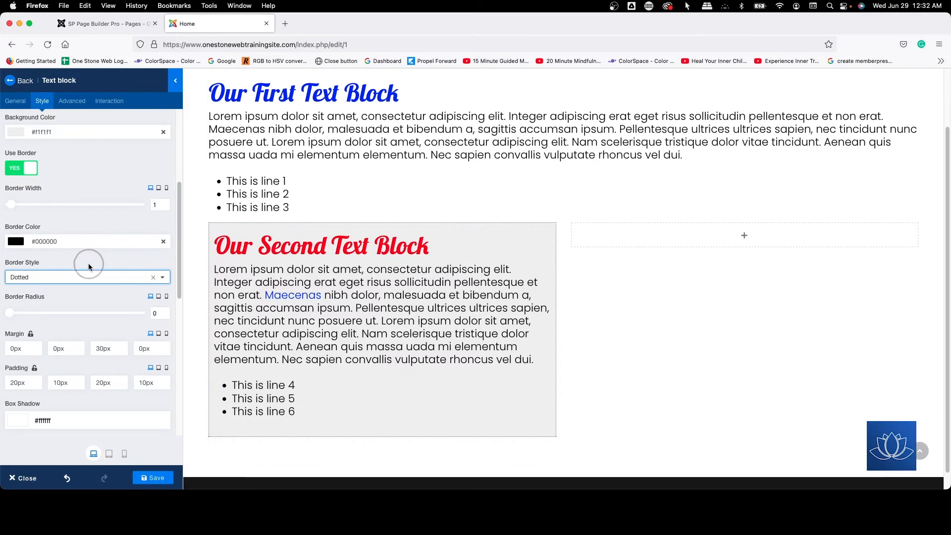
{"action": "left_click", "coordinate": [155, 204]}
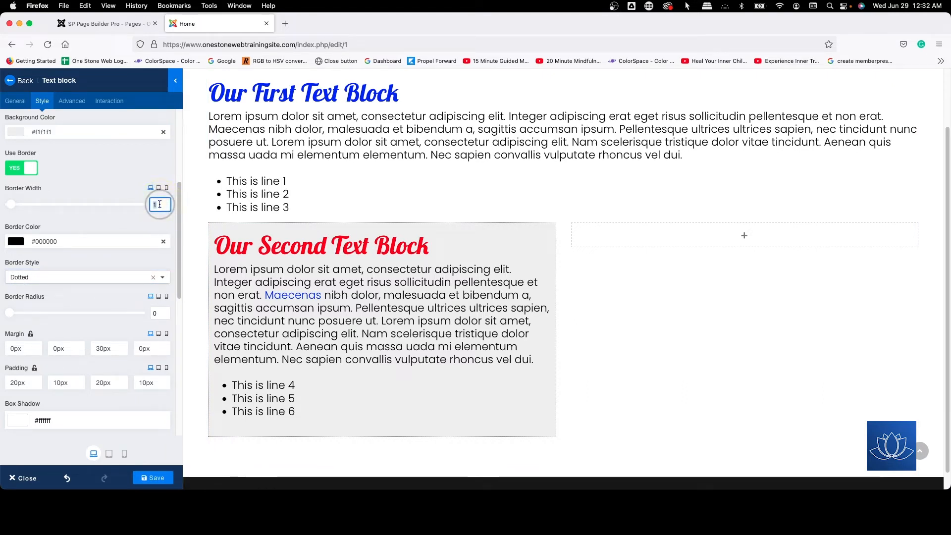
{"action": "type", "text": "4"}
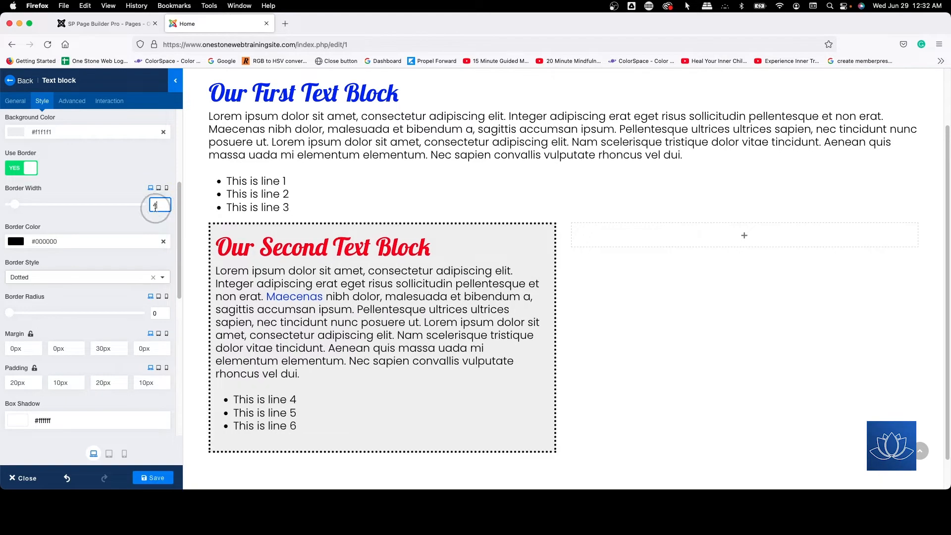
Step: Try the Double border style on the second text block at this width, then switch the border to Dashed
{"action": "left_click", "coordinate": [46, 281]}
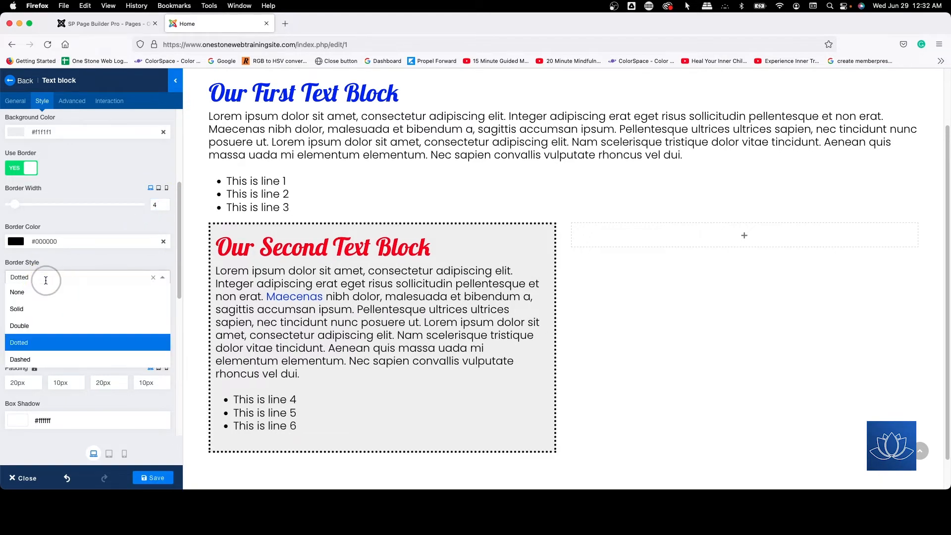
{"action": "left_click", "coordinate": [38, 323]}
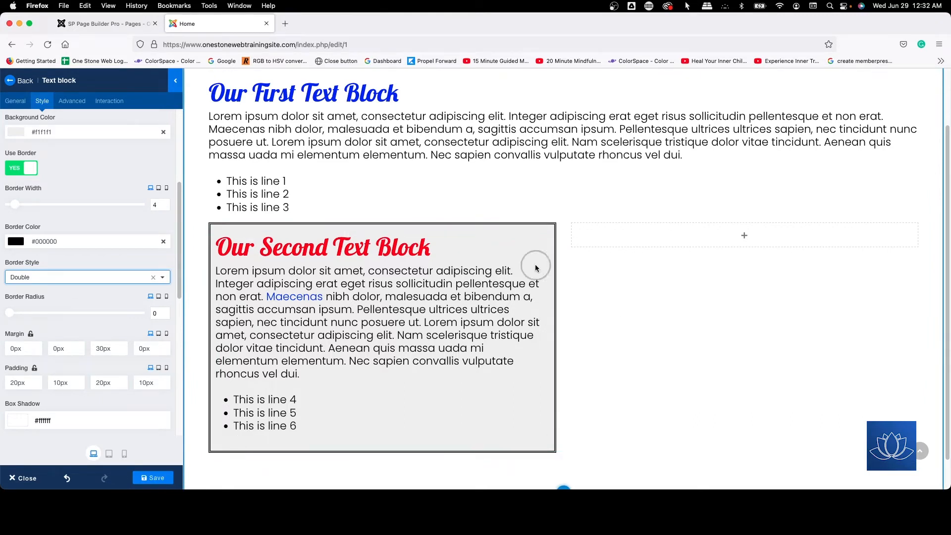
{"action": "left_click", "coordinate": [50, 280]}
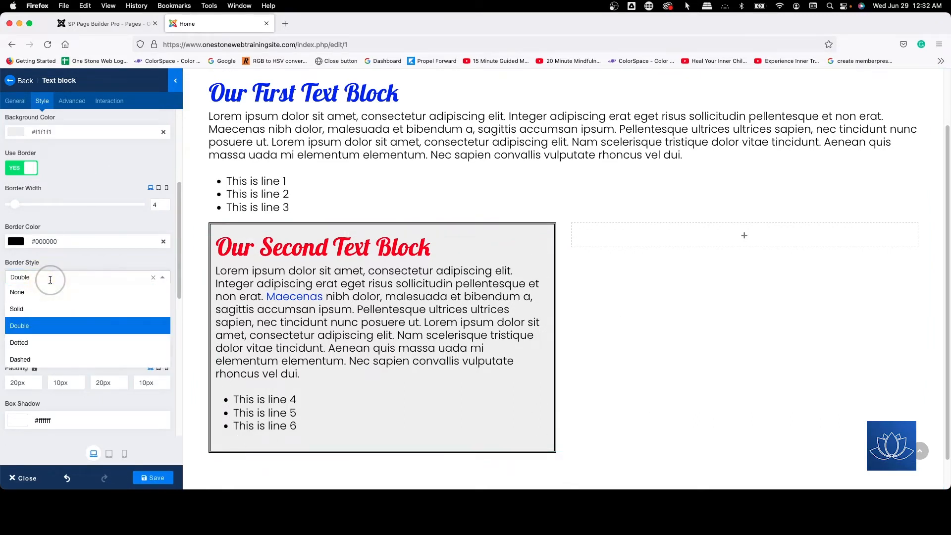
{"action": "left_click", "coordinate": [36, 359]}
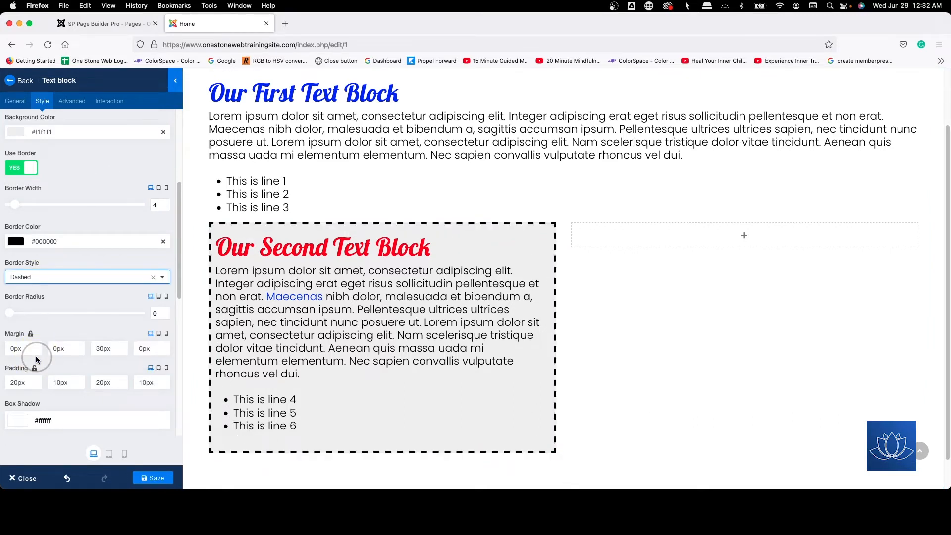
Step: Try the None border style on the second text block, then set its border style to Solid
{"action": "left_click", "coordinate": [35, 280]}
{"action": "left_click", "coordinate": [28, 309]}
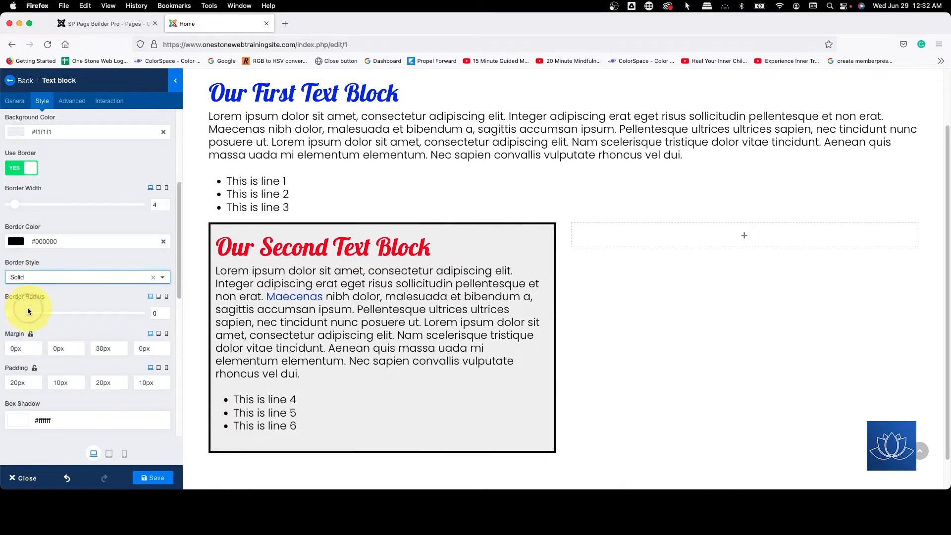
{"action": "left_click", "coordinate": [30, 278]}
{"action": "left_click", "coordinate": [34, 292]}
{"action": "left_click", "coordinate": [35, 279]}
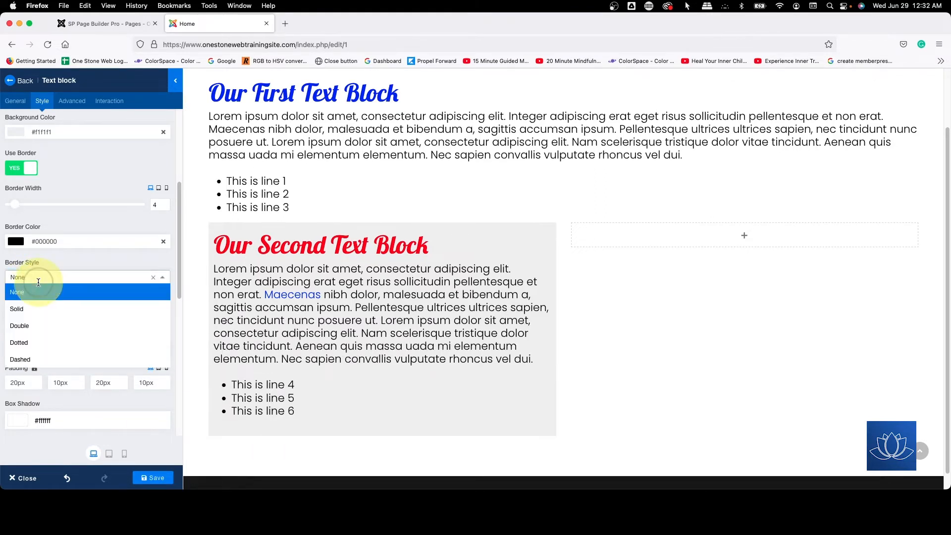
{"action": "left_click", "coordinate": [36, 308]}
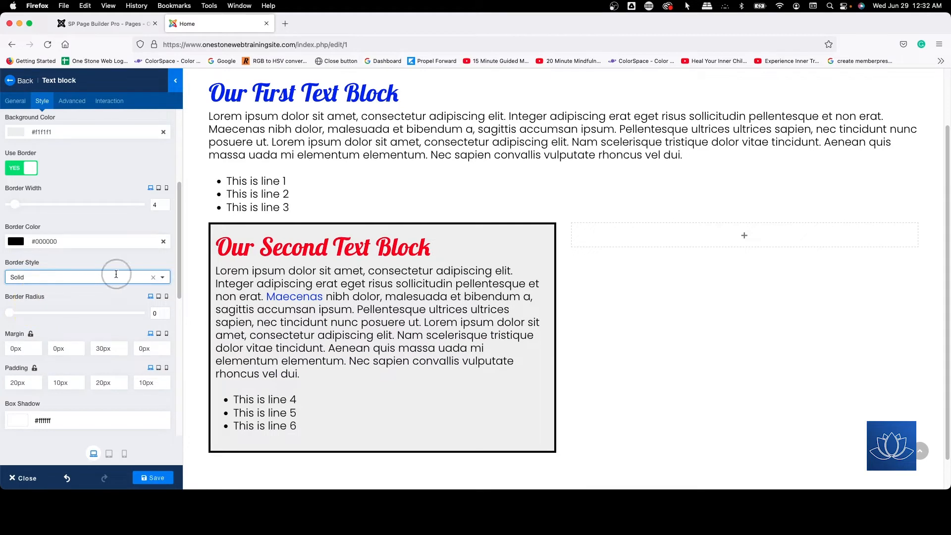
Step: Set the second text block's border width to 1
{"action": "left_click", "coordinate": [155, 204]}
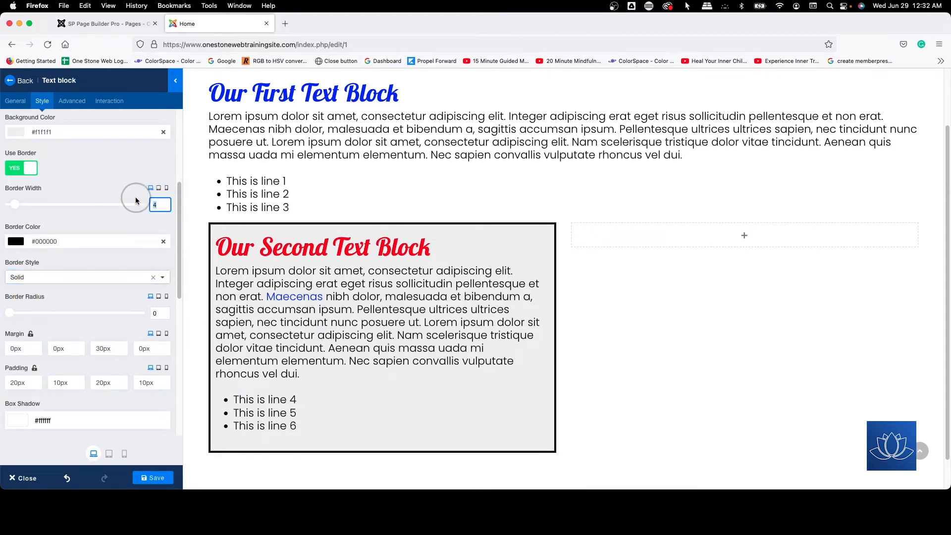
{"action": "type", "text": "1"}
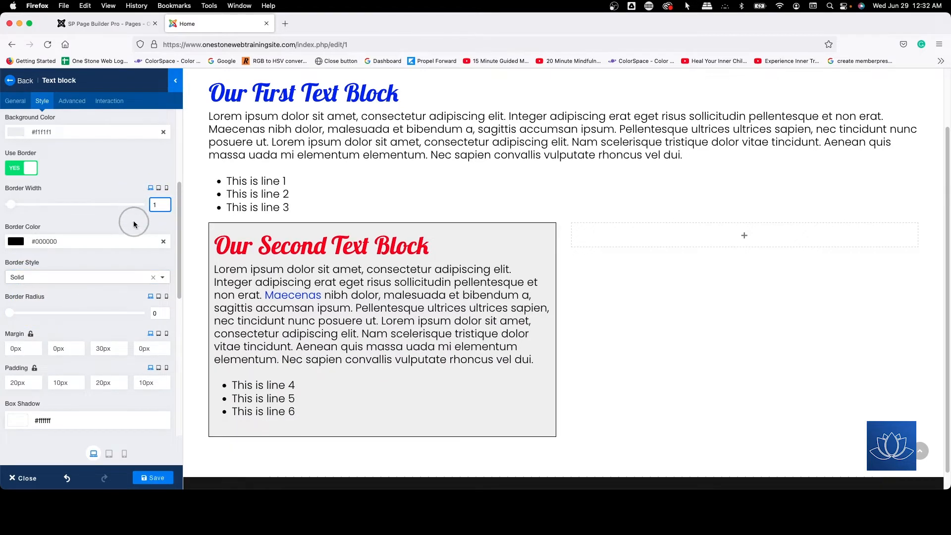
{"action": "left_click", "coordinate": [132, 219]}
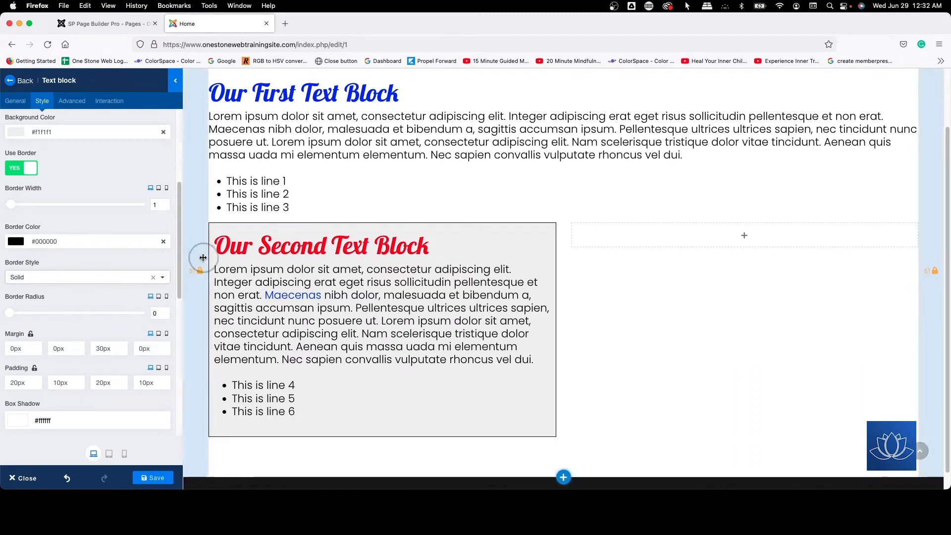
Step: Try a border radius of 50 on the second text block for desktop, then reduce it to 30
{"action": "left_click", "coordinate": [152, 310]}
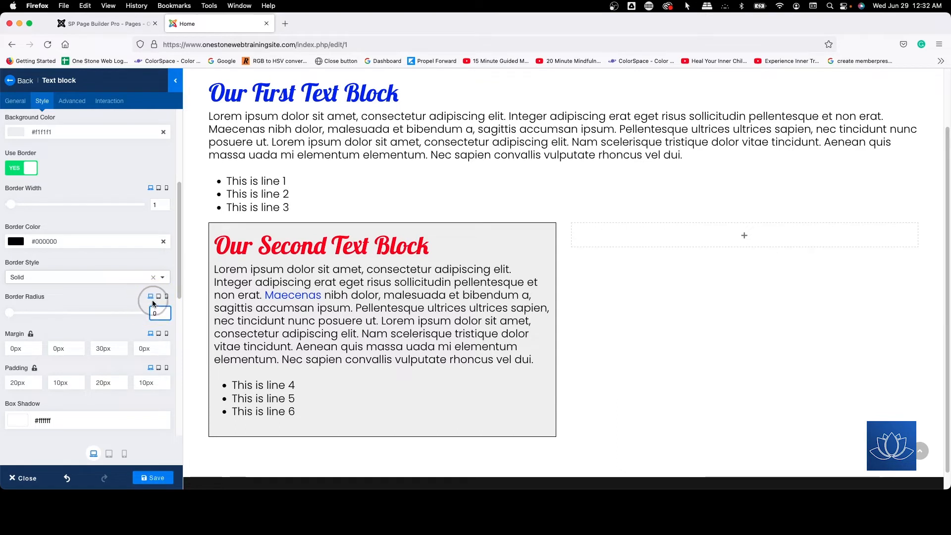
{"action": "type", "text": "5"}
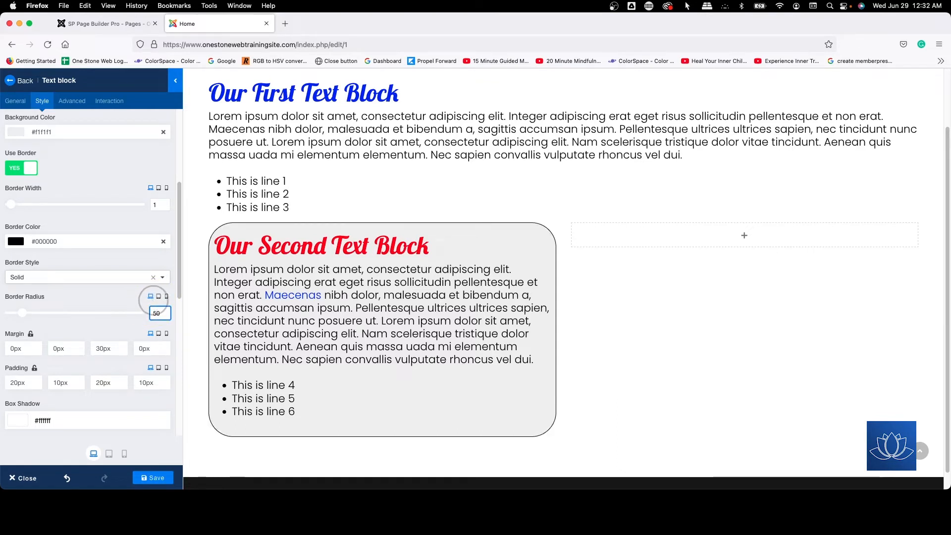
{"action": "key", "text": "BackSpace"}
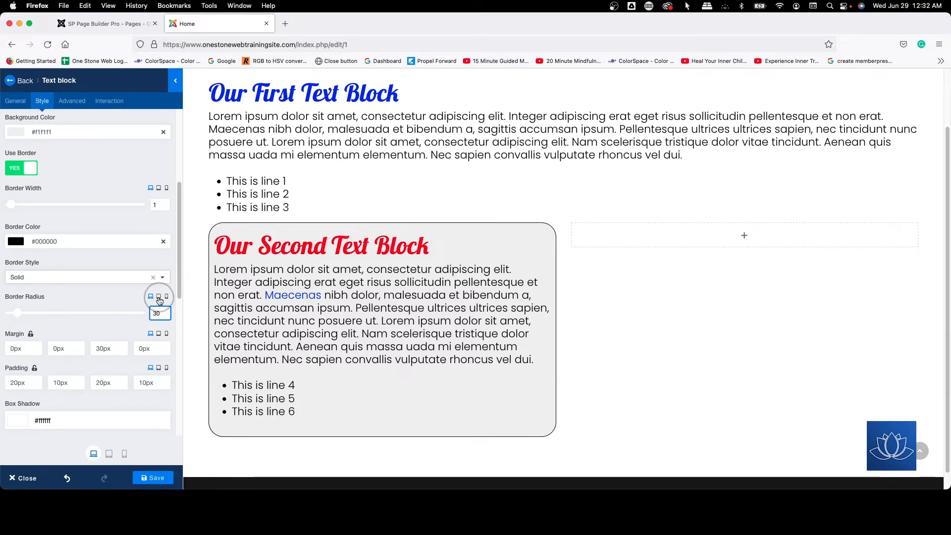
Step: Set the second text block's border radius to 20 for tablet and 10 for phone
{"action": "left_click", "coordinate": [159, 299]}
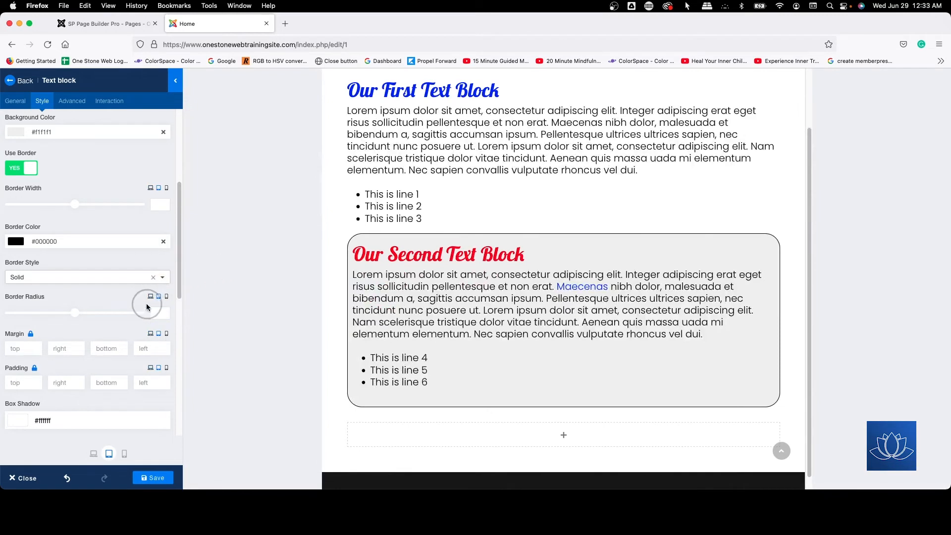
{"action": "left_click", "coordinate": [156, 309]}
{"action": "left_click", "coordinate": [167, 296]}
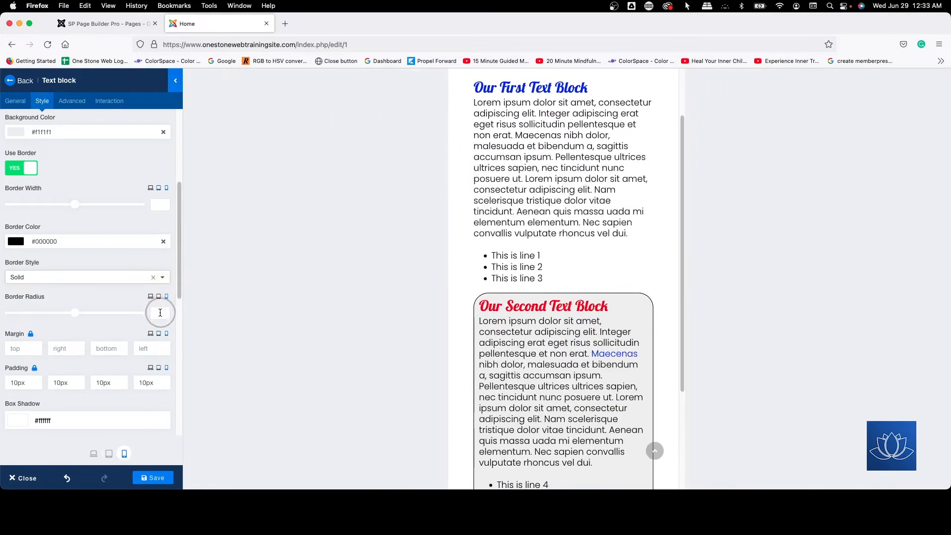
{"action": "left_click", "coordinate": [160, 313]}
{"action": "left_click", "coordinate": [161, 314]}
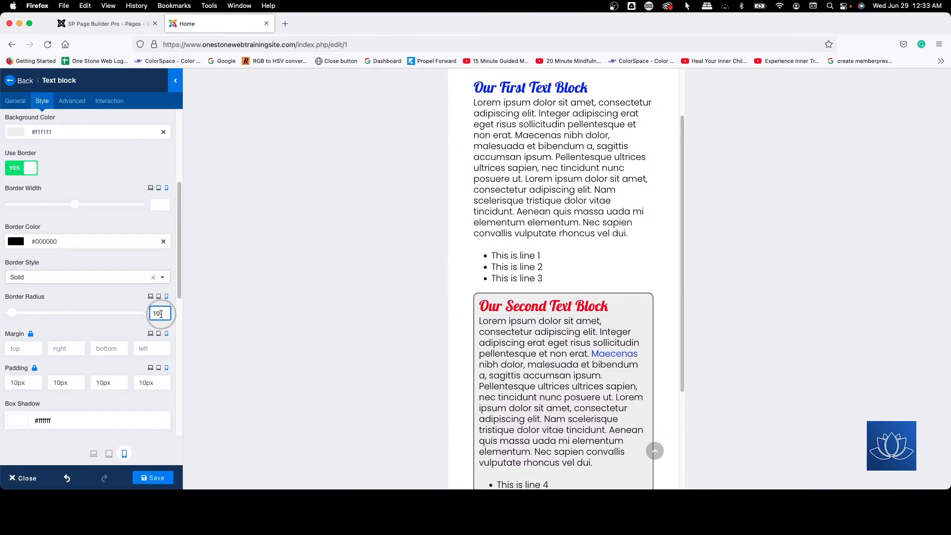
{"action": "left_click", "coordinate": [477, 297]}
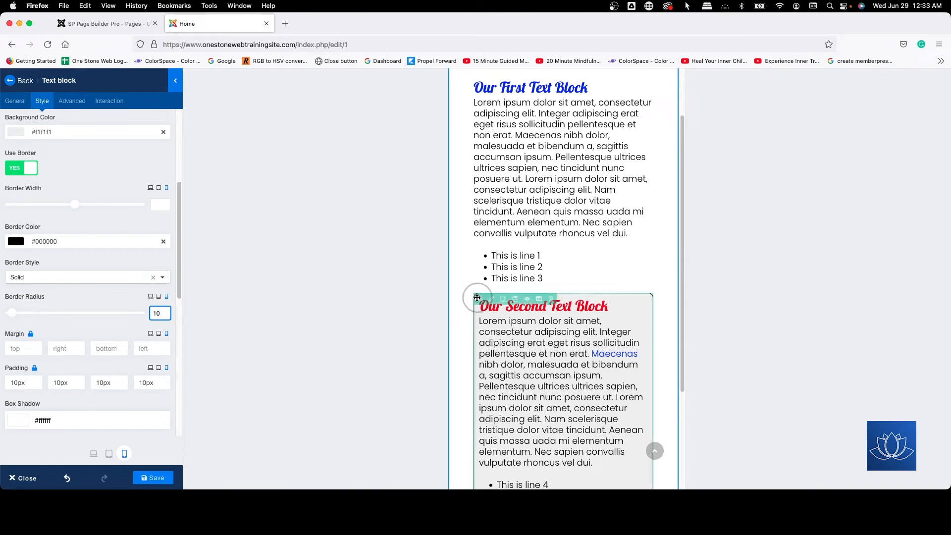
Step: Check the second text block's rounded corners in the tablet preview, then return to the desktop preview
{"action": "left_click", "coordinate": [159, 296]}
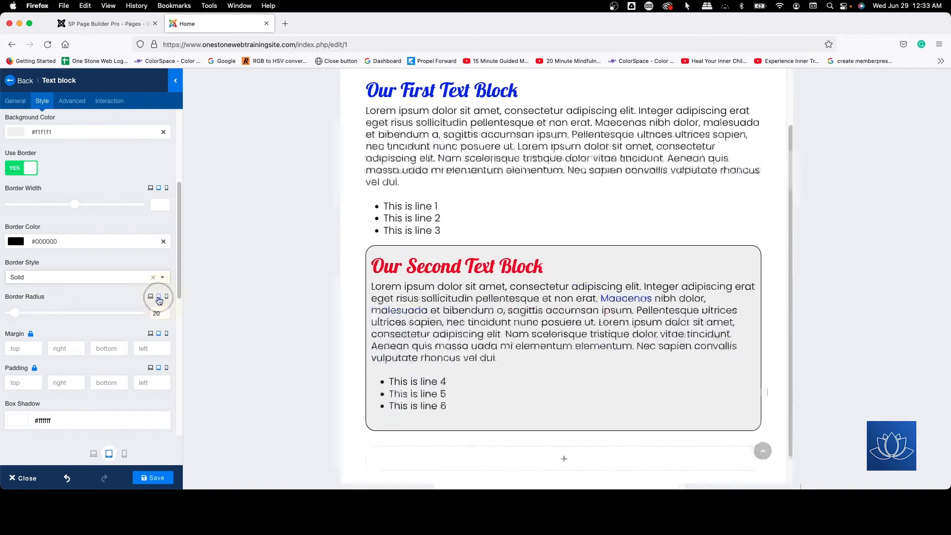
{"action": "left_click", "coordinate": [151, 297]}
{"action": "left_click", "coordinate": [338, 334]}
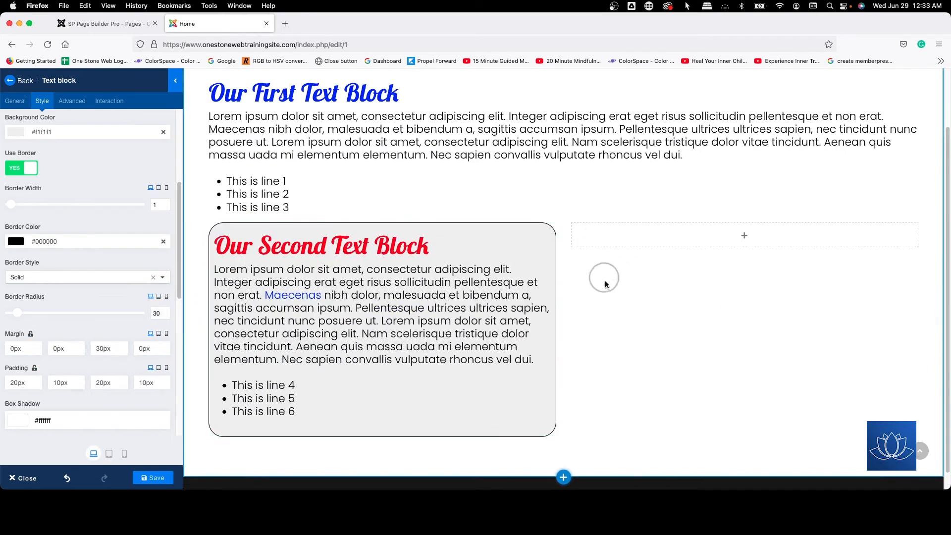
Step: Set the second text block's box shadow color to black, #000000
{"action": "scroll", "coordinate": [81, 283], "scroll_direction": "down", "scroll_amount": 5}
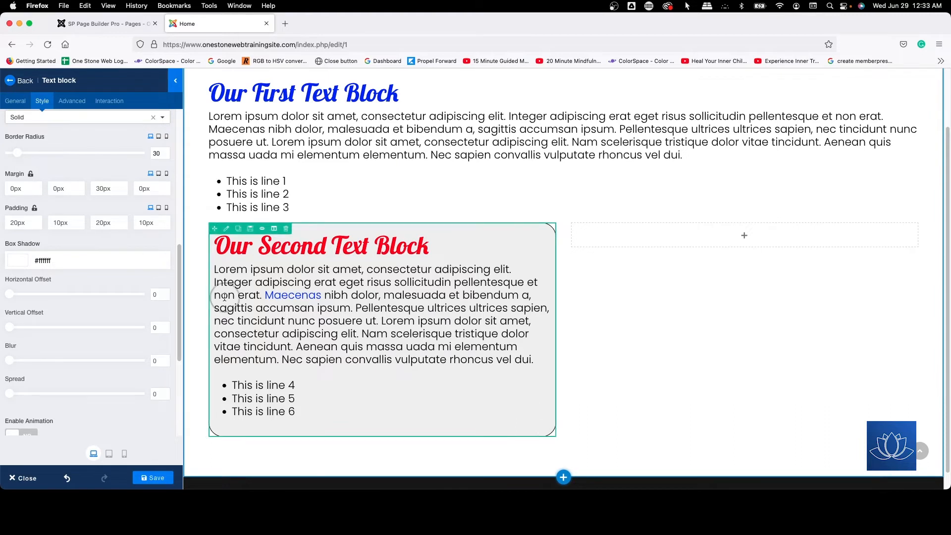
{"action": "left_click", "coordinate": [61, 264]}
{"action": "left_click", "coordinate": [19, 331]}
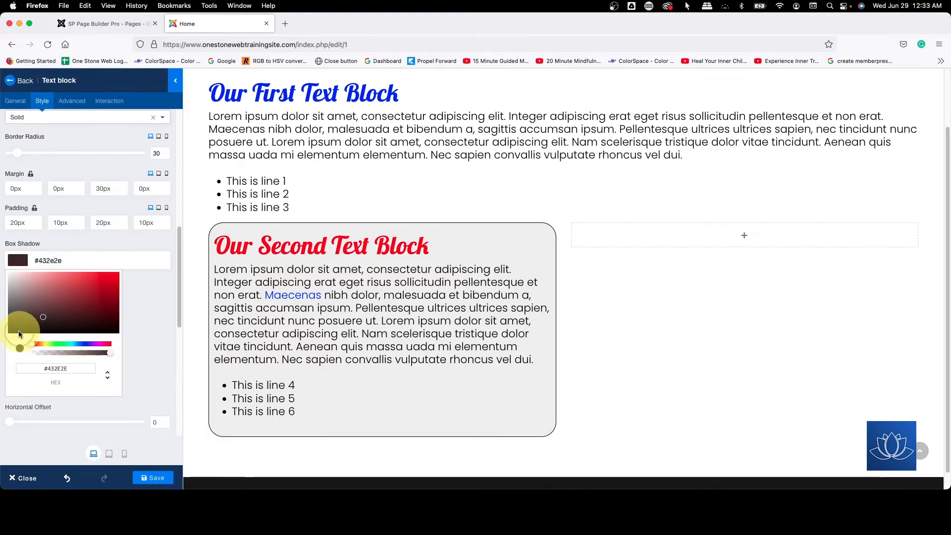
{"action": "left_click", "coordinate": [139, 300]}
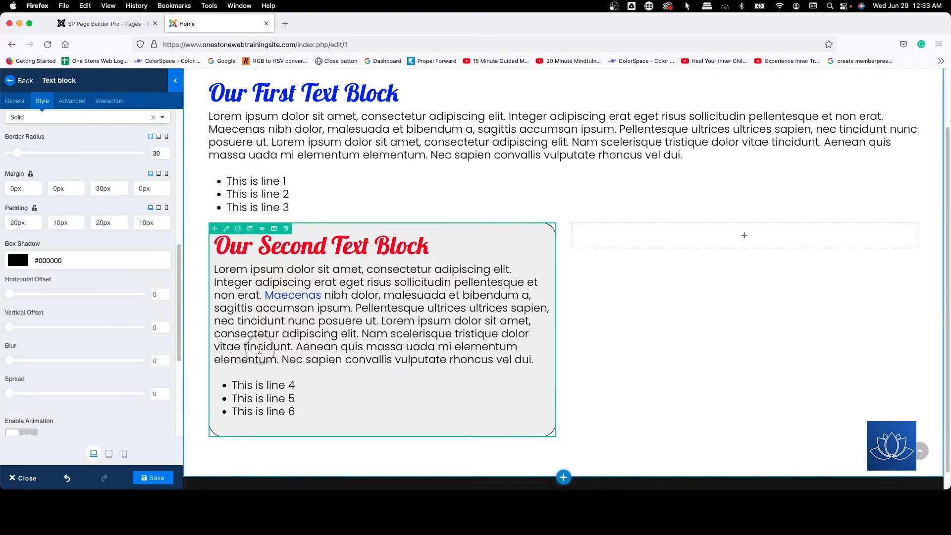
Step: Set the box shadow's horizontal offset and vertical offset to 10 each
{"action": "scroll", "coordinate": [92, 296], "scroll_direction": "down", "scroll_amount": 2}
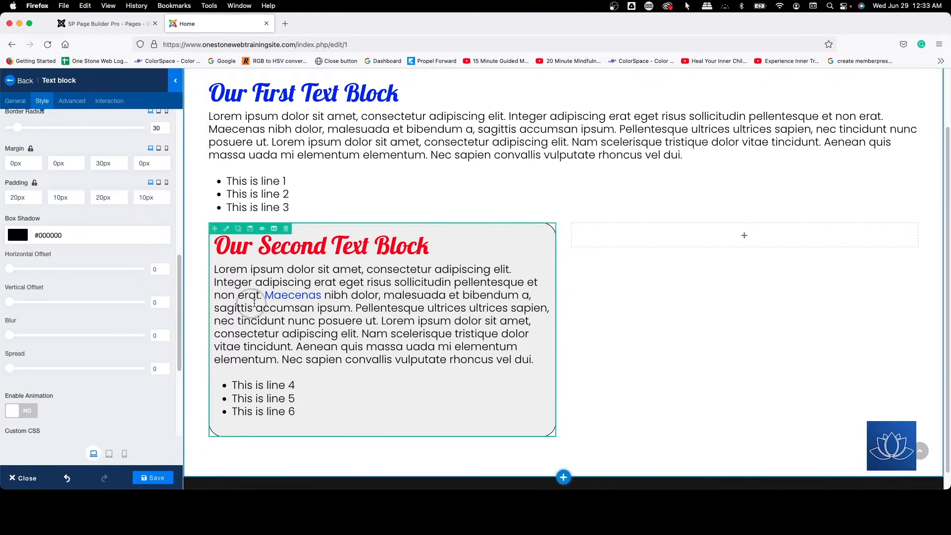
{"action": "left_click", "coordinate": [153, 269]}
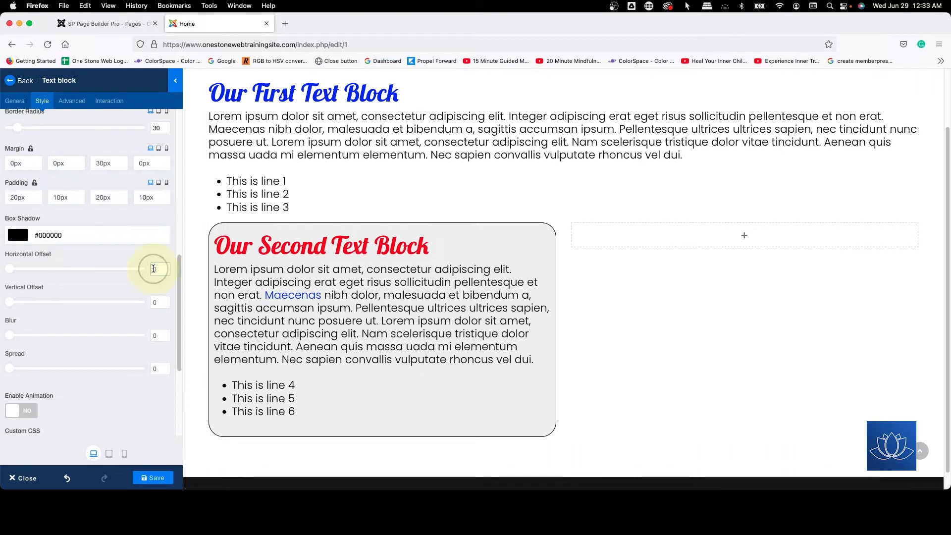
{"action": "type", "text": "1"}
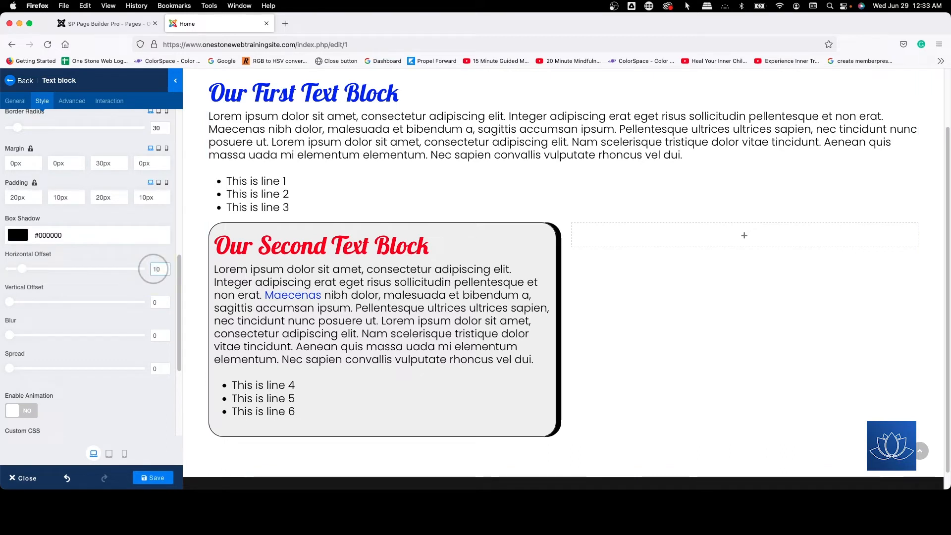
{"action": "left_click", "coordinate": [153, 302]}
{"action": "type", "text": "1"}
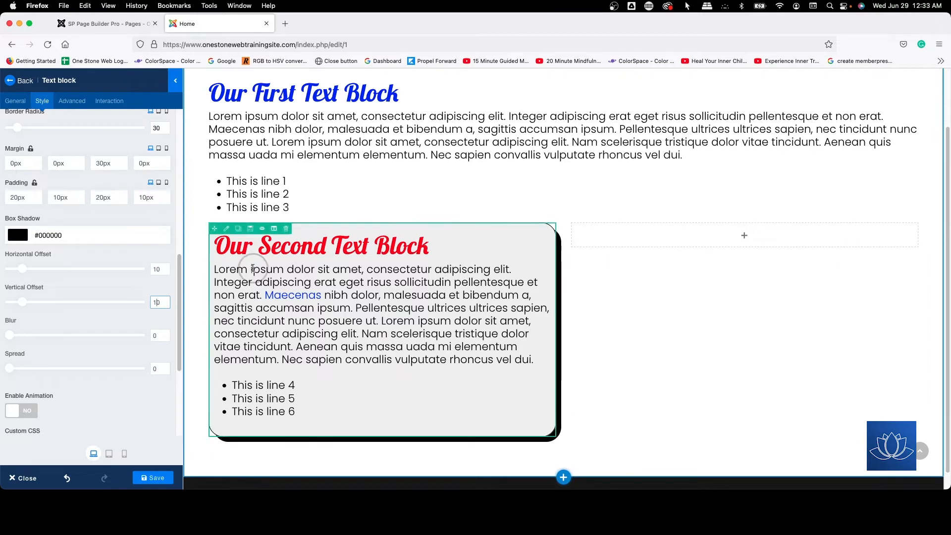
Step: Try negative box shadow offsets of -10 horizontally and -10 vertically on the second text block
{"action": "left_click", "coordinate": [153, 268]}
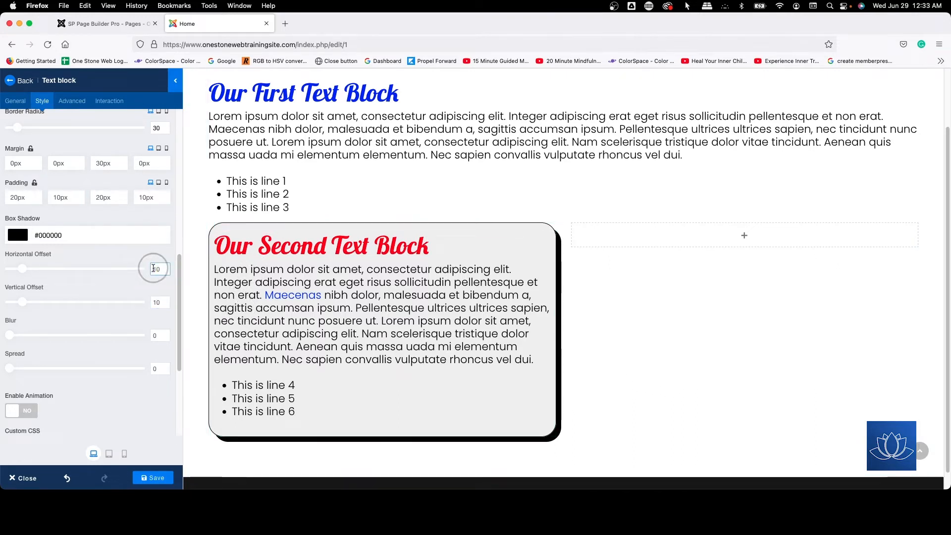
{"action": "type", "text": "-"}
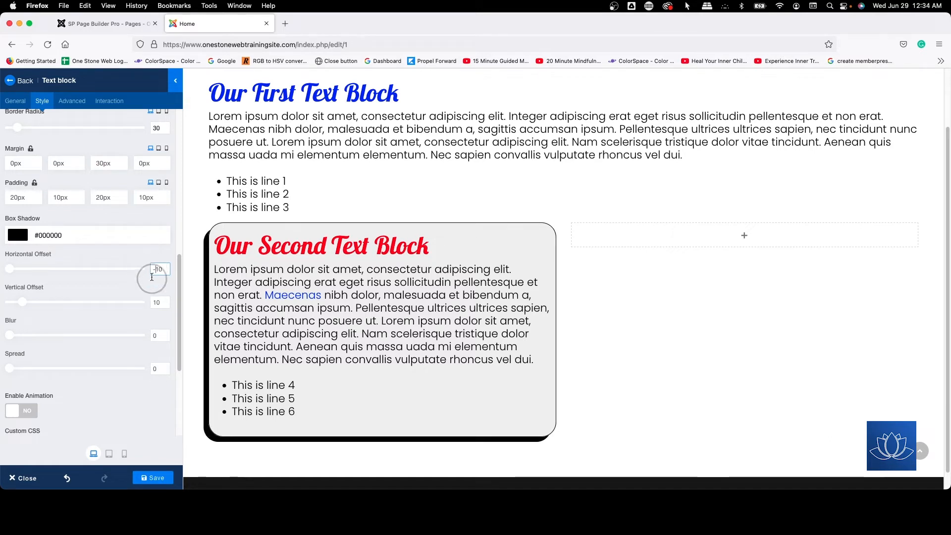
{"action": "left_click", "coordinate": [152, 303]}
{"action": "type", "text": "-"}
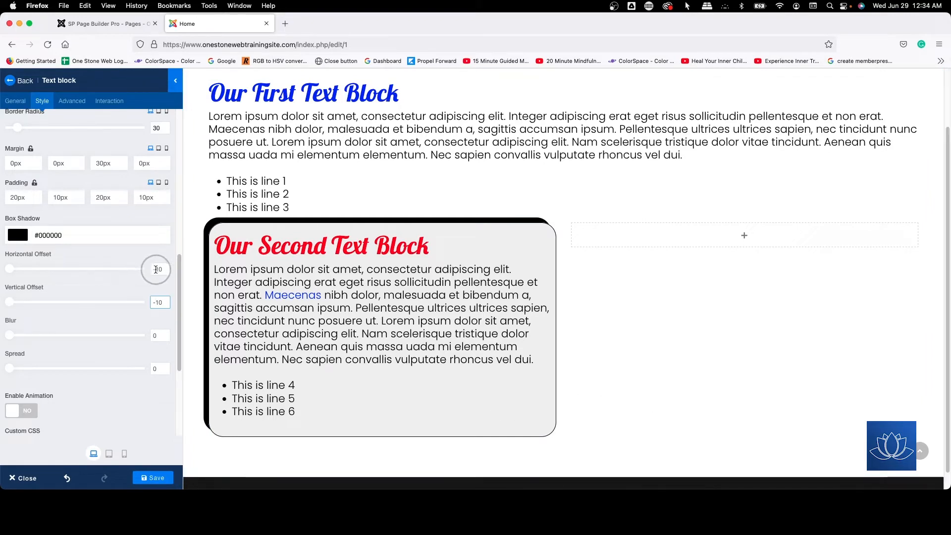
Step: Remove the minus signs from both box shadow offsets so they are 10 horizontally and 10 vertically
{"action": "left_click_drag", "start_coordinate": [156, 269], "coordinate": [129, 260]}
{"action": "key", "text": "BackSpace"}
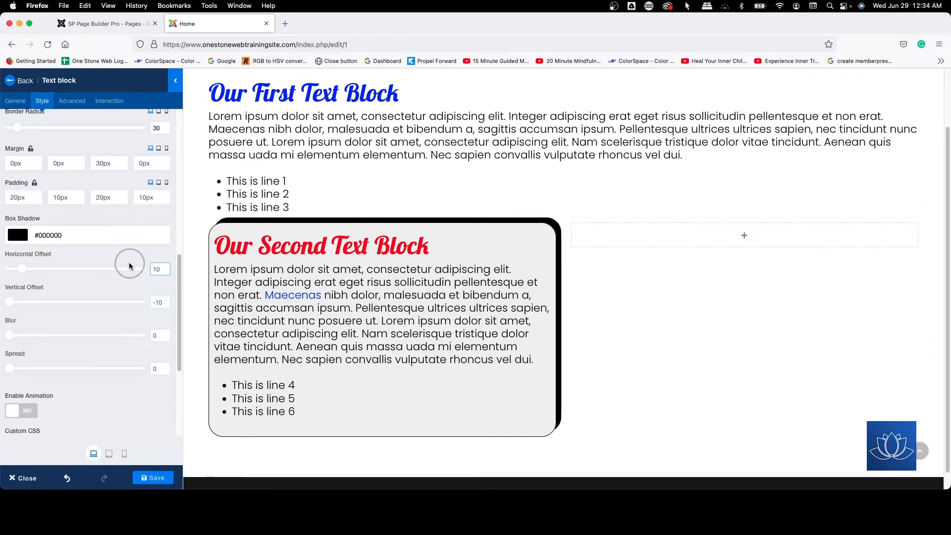
{"action": "left_click_drag", "start_coordinate": [154, 303], "coordinate": [131, 296]}
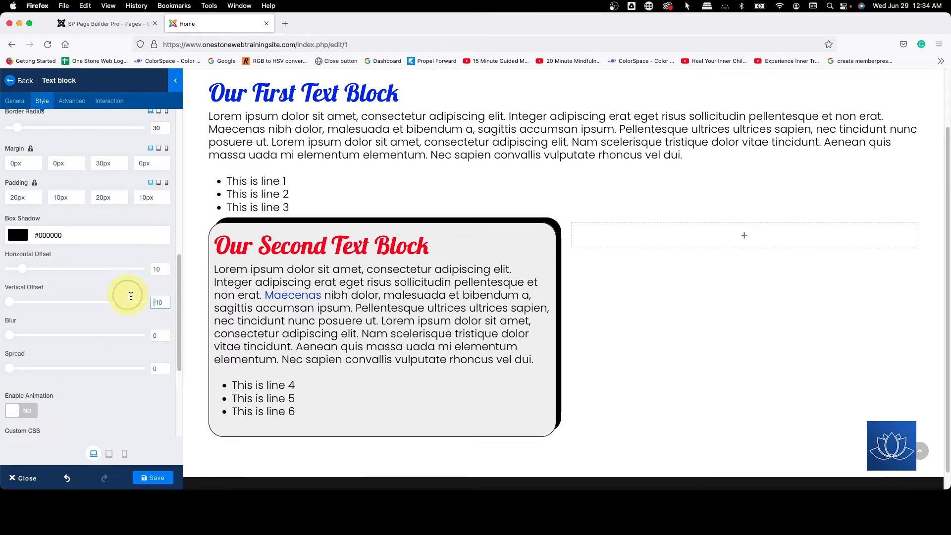
{"action": "key", "text": "BackSpace"}
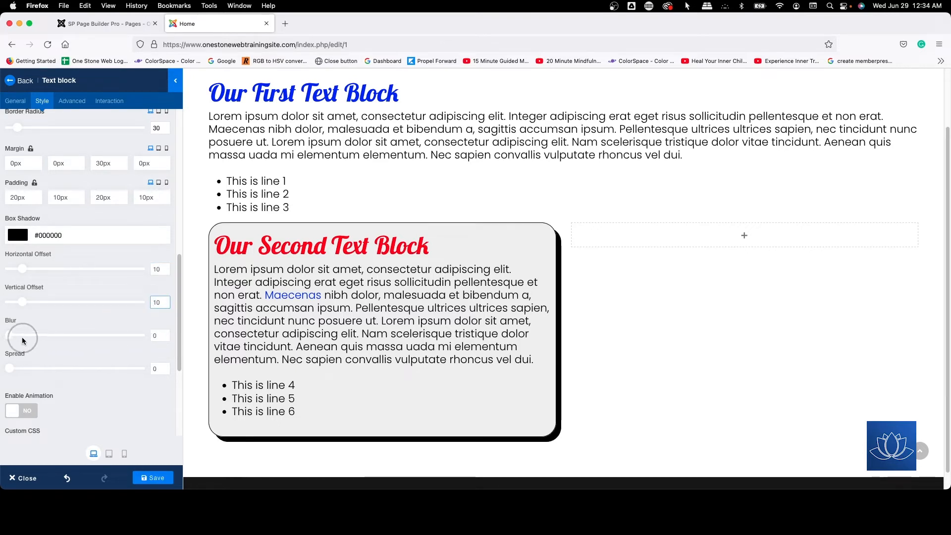
Step: Set the box shadow's blur to 15 and its spread to 0
{"action": "left_click_drag", "start_coordinate": [10, 339], "coordinate": [28, 336]}
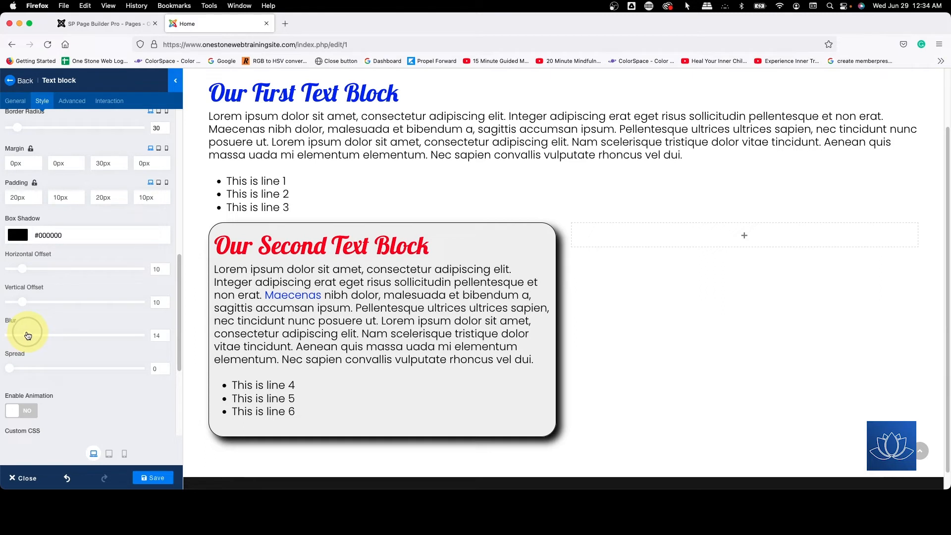
{"action": "left_click_drag", "start_coordinate": [29, 335], "coordinate": [30, 335]}
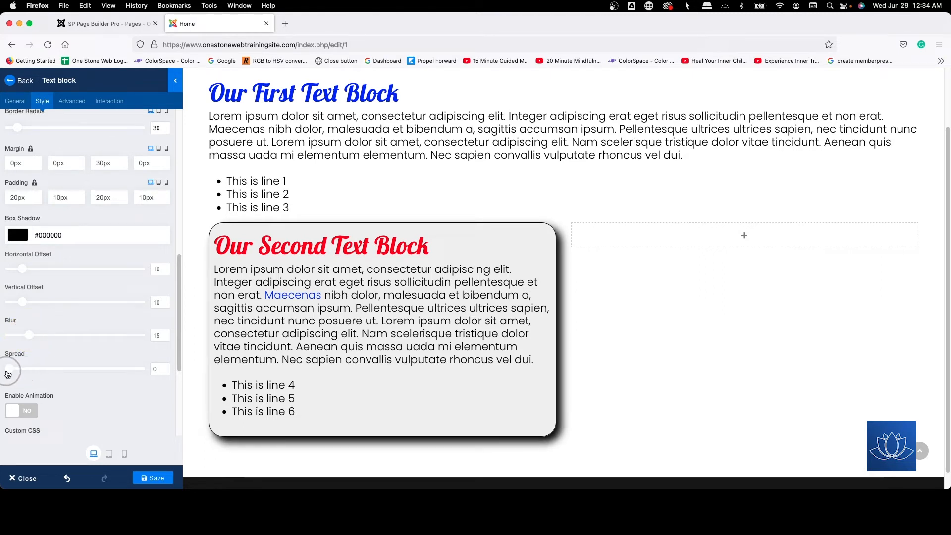
{"action": "mouse_move", "coordinate": [7, 371]}
{"action": "left_mouse_down"}
{"action": "mouse_move", "coordinate": [85, 377]}
{"action": "mouse_move", "coordinate": [1, 386]}
{"action": "left_mouse_up"}
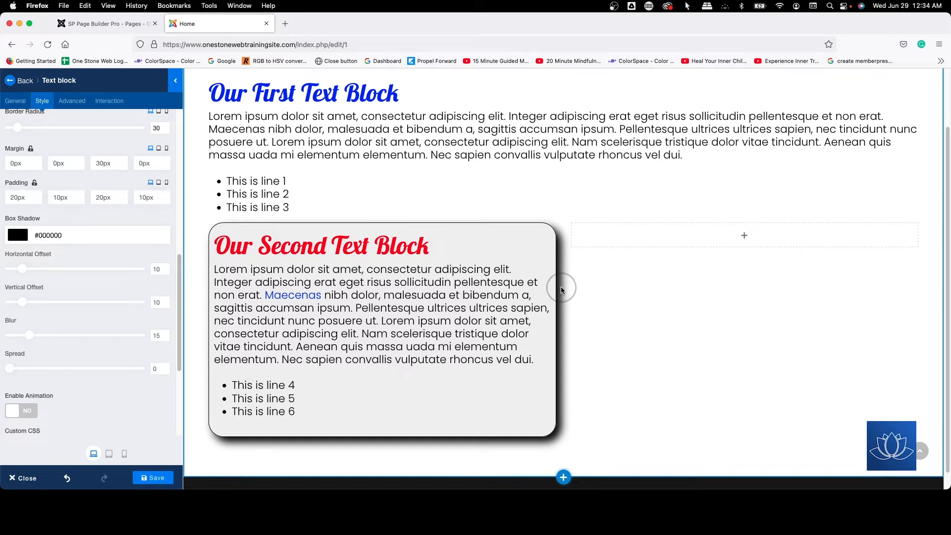
Step: Lower the opacity of the black box shadow color to 0.14 and close the color picker
{"action": "left_click", "coordinate": [70, 235]}
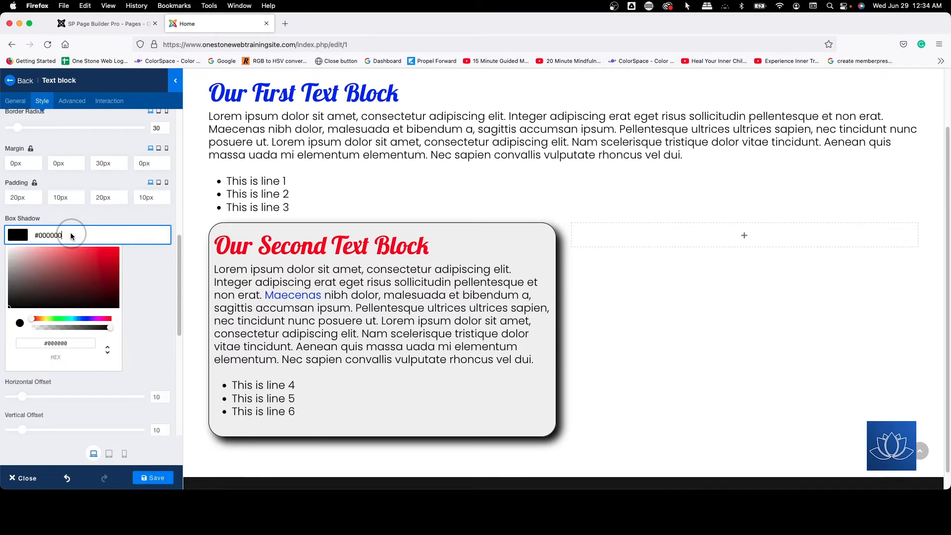
{"action": "left_click", "coordinate": [50, 346]}
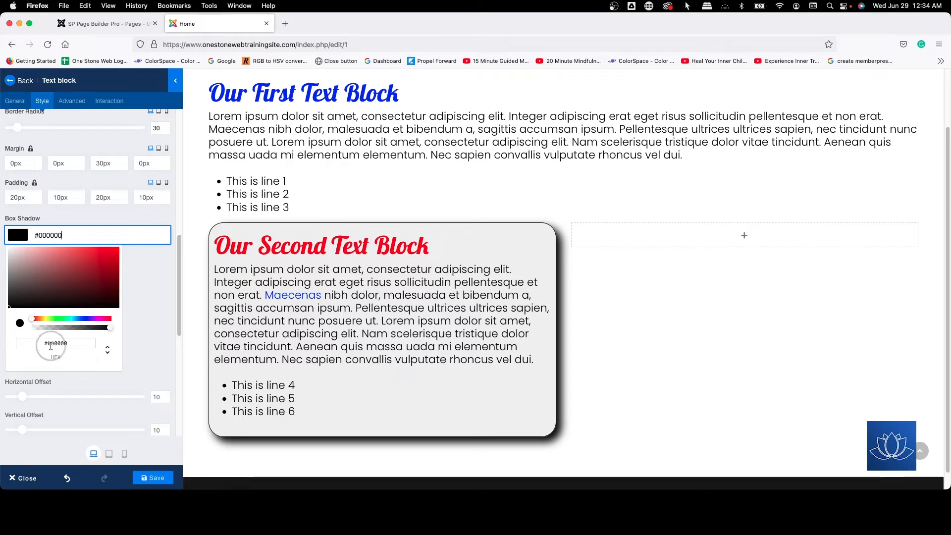
{"action": "left_click", "coordinate": [71, 235]}
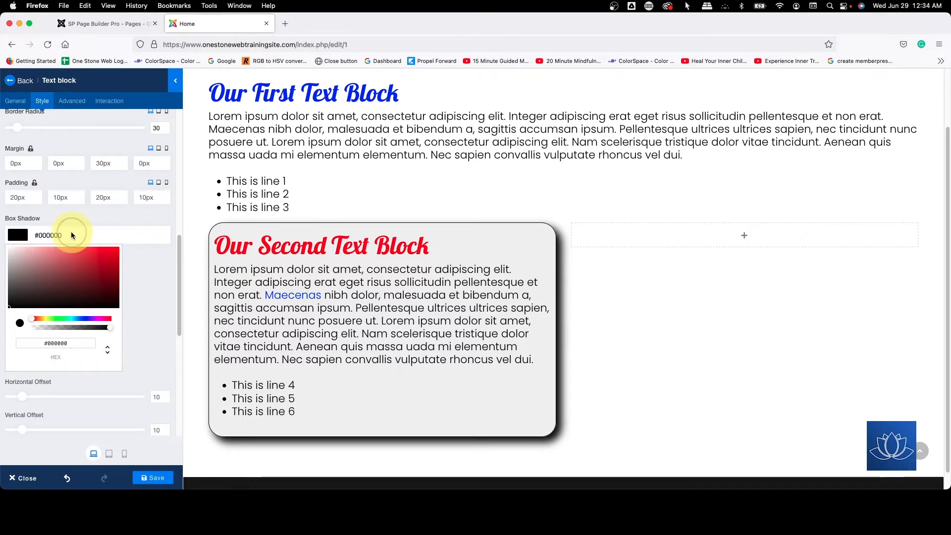
{"action": "left_click", "coordinate": [70, 235]}
{"action": "left_click", "coordinate": [106, 334]}
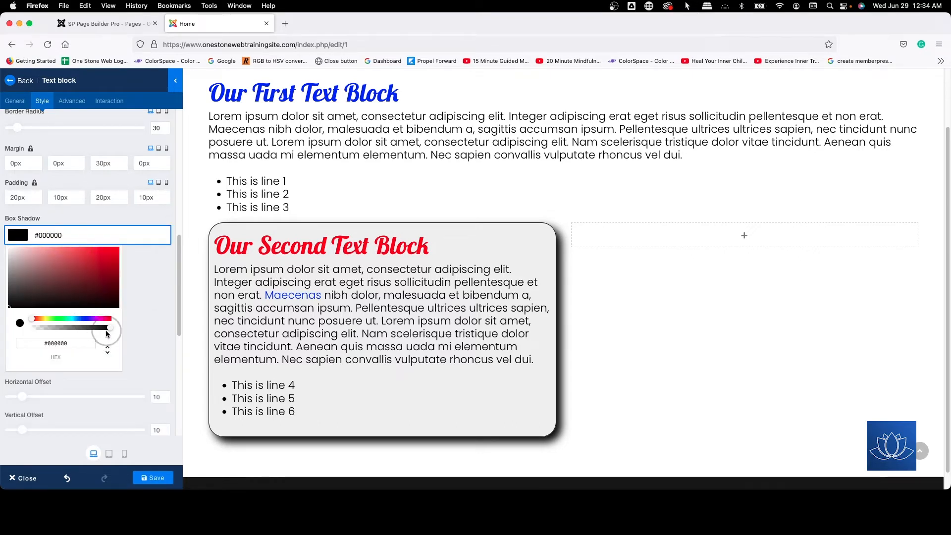
{"action": "left_click_drag", "start_coordinate": [111, 326], "coordinate": [44, 329]}
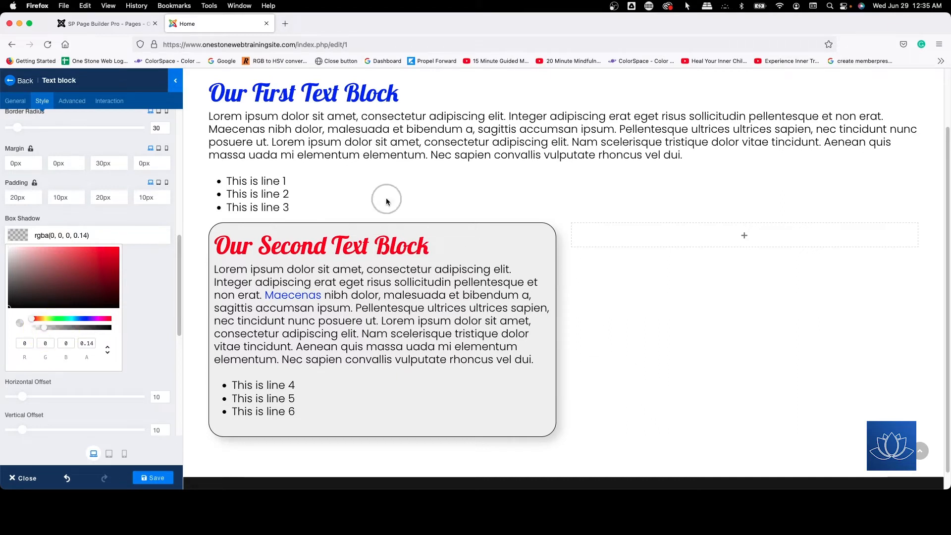
{"action": "left_click", "coordinate": [153, 336]}
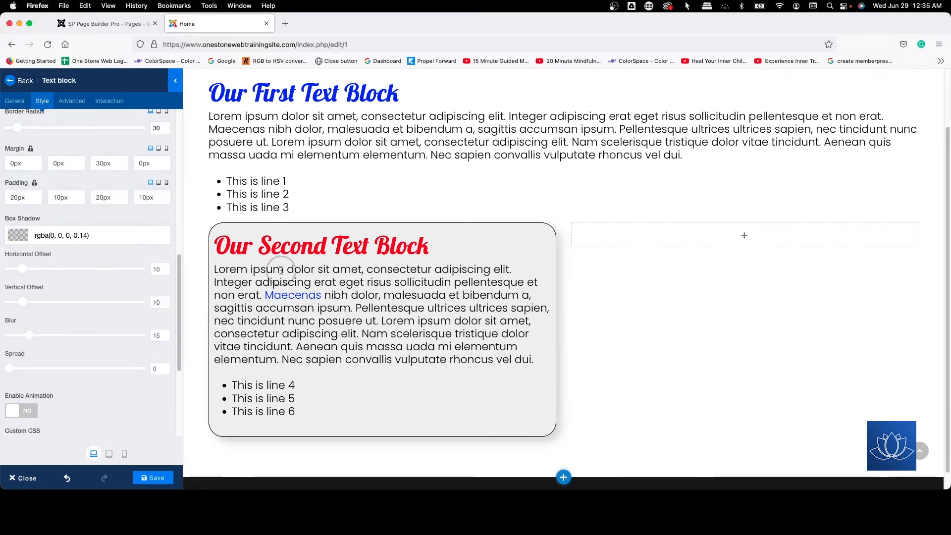
Step: Try a bright yellow background color (#ffff00) on the second text block and close the color picker
{"action": "scroll", "coordinate": [496, 371], "scroll_direction": "down", "scroll_amount": 1}
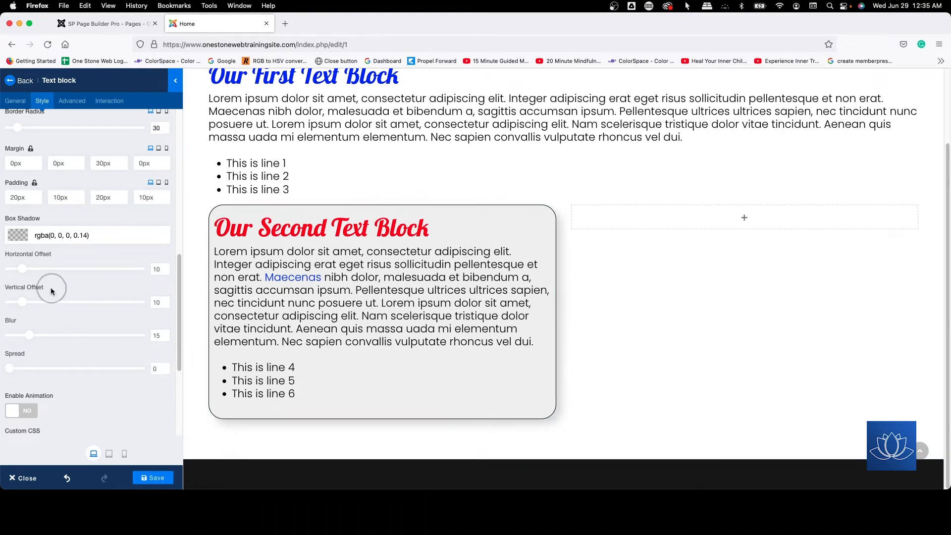
{"action": "scroll", "coordinate": [51, 291], "scroll_direction": "up", "scroll_amount": 10}
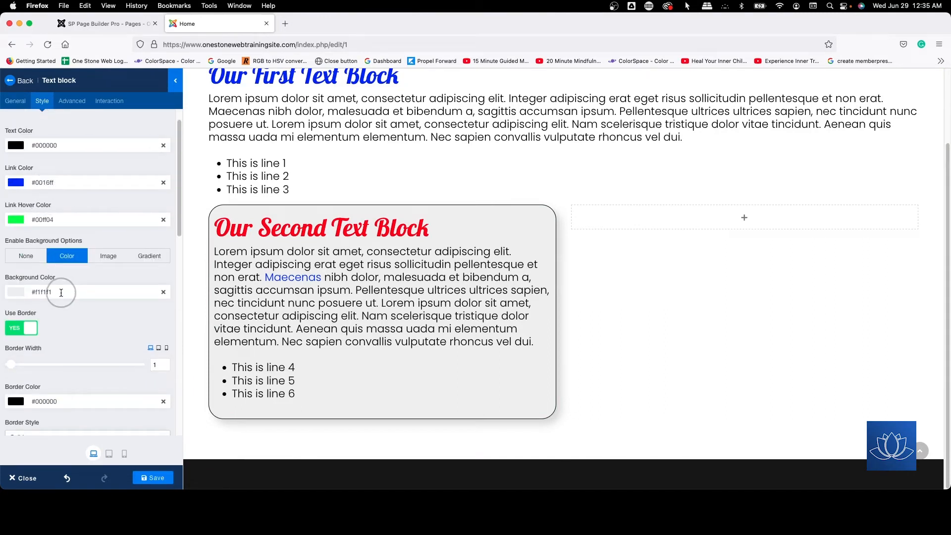
{"action": "left_click", "coordinate": [61, 293]}
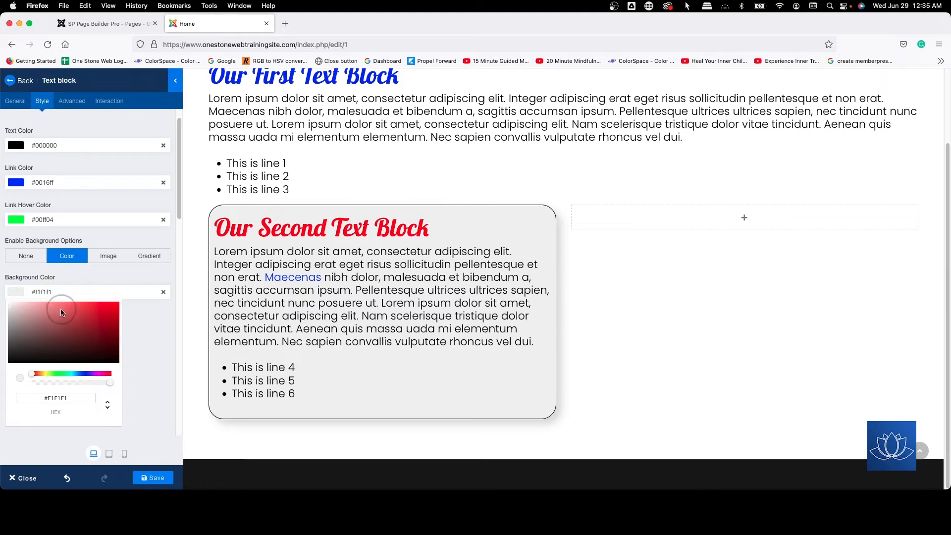
{"action": "left_click", "coordinate": [45, 375]}
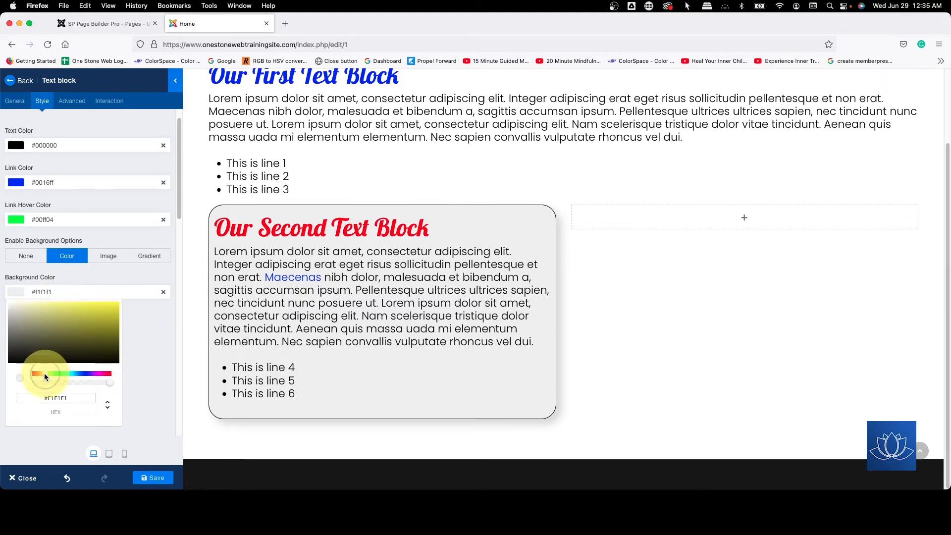
{"action": "left_click_drag", "start_coordinate": [57, 346], "coordinate": [199, 270]}
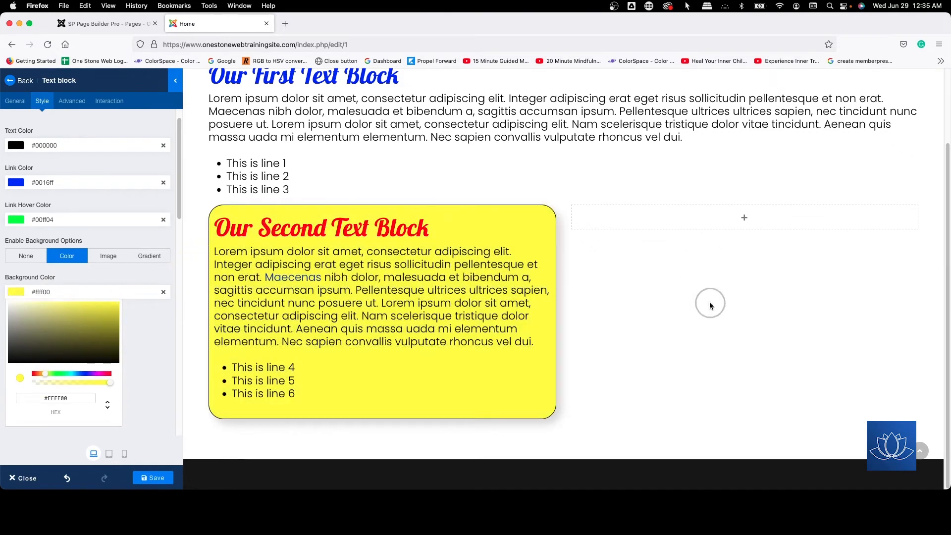
{"action": "left_click", "coordinate": [611, 311]}
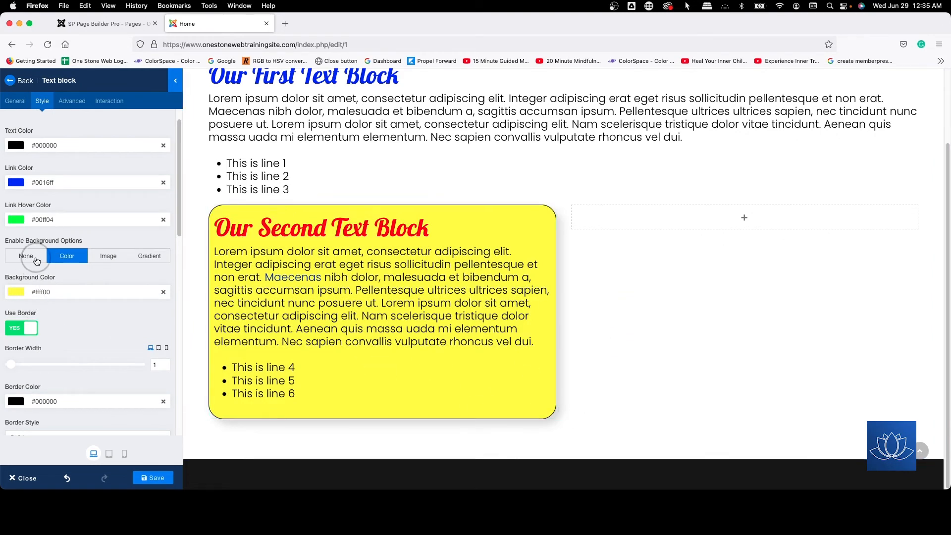
Step: Set the second text block's background color to white (#ffffff) and close the color picker
{"action": "left_click", "coordinate": [44, 292]}
{"action": "left_click_drag", "start_coordinate": [60, 337], "coordinate": [1, 261]}
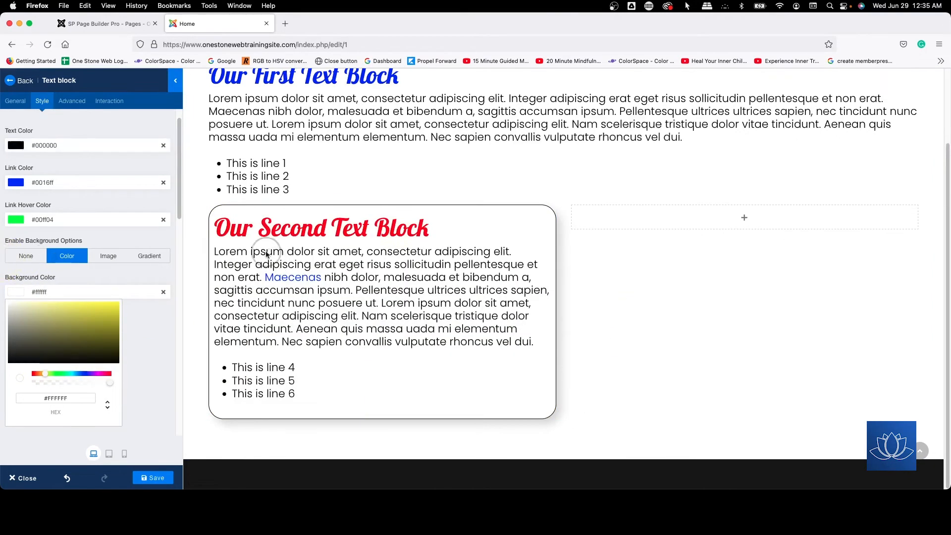
{"action": "left_click", "coordinate": [535, 261]}
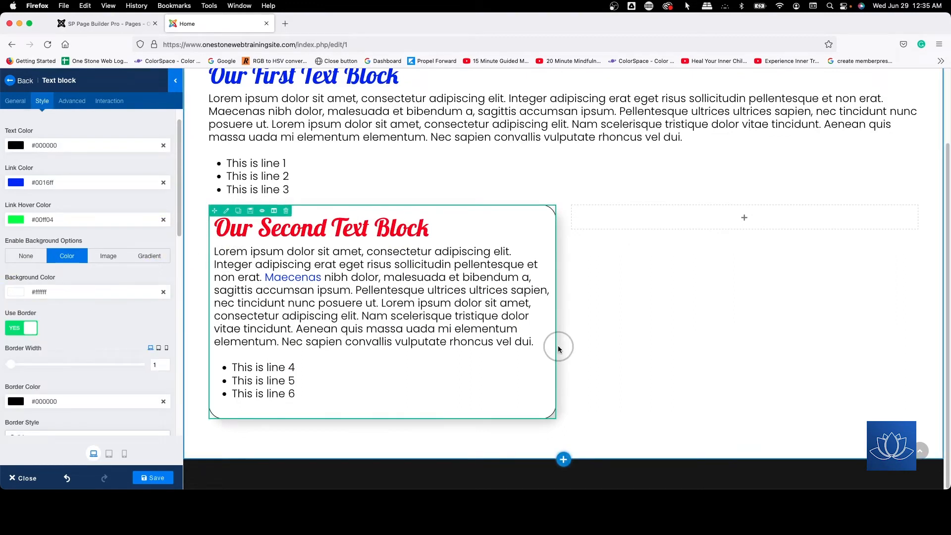
Step: Set both the horizontal and vertical offsets of the second text block's box shadow to 0
{"action": "scroll", "coordinate": [83, 298], "scroll_direction": "down", "scroll_amount": 10}
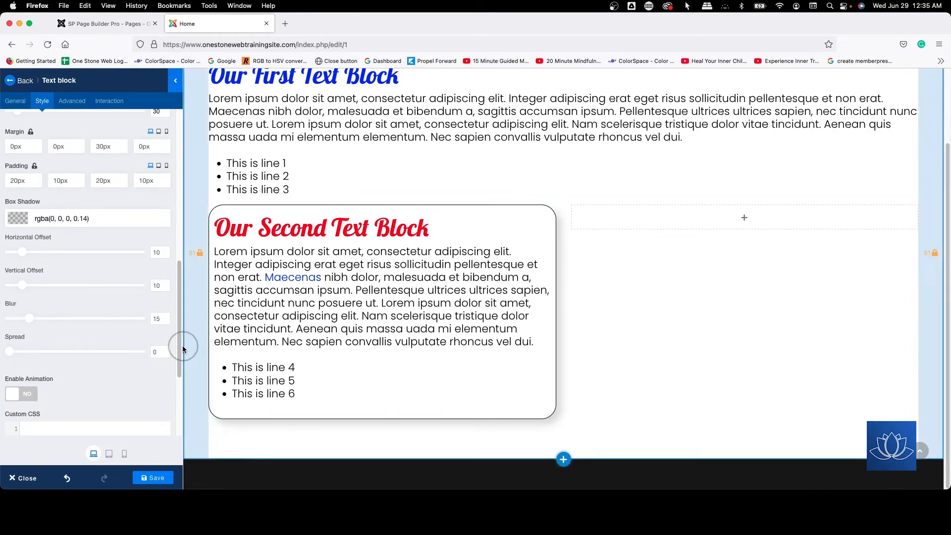
{"action": "double_click", "coordinate": [156, 252]}
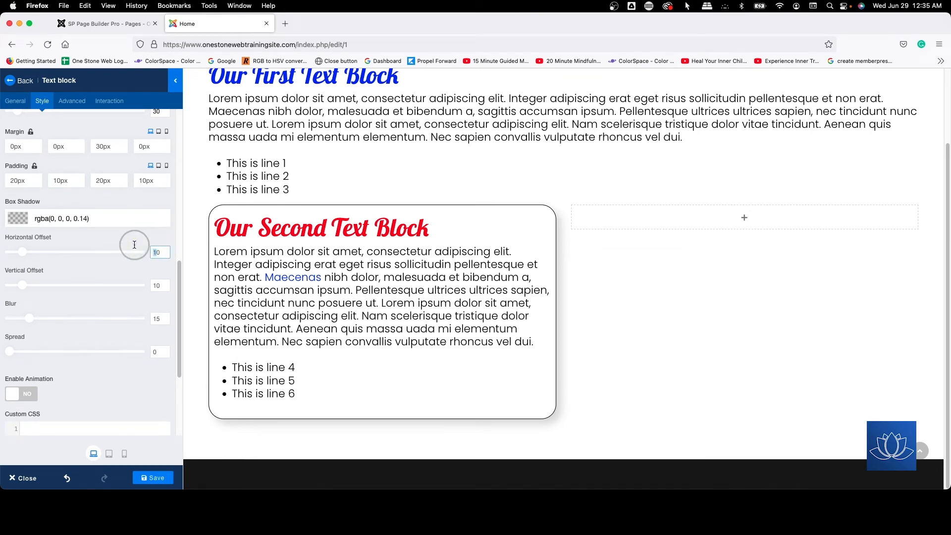
{"action": "type", "text": "0"}
{"action": "double_click", "coordinate": [153, 283]}
{"action": "type", "text": "0"}
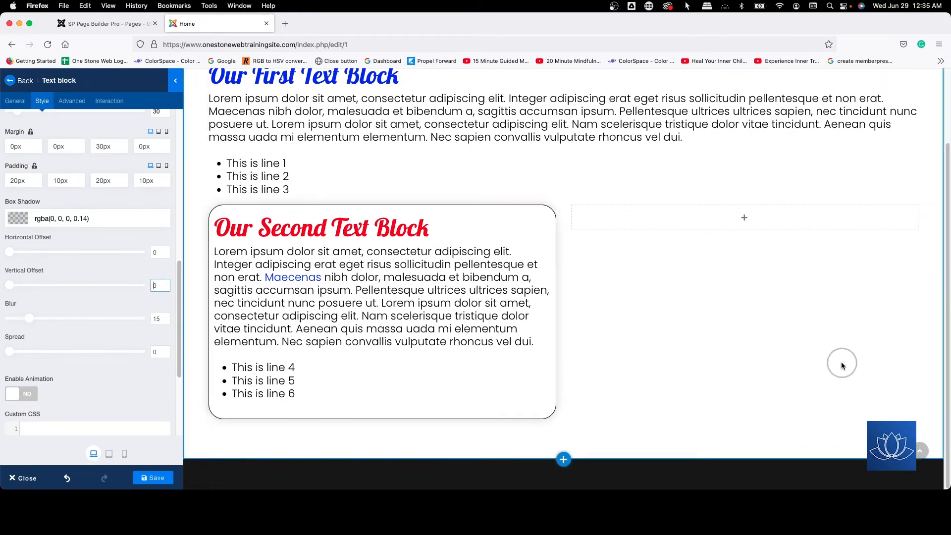
Step: Raise the black box shadow color's opacity to 0.45 and increase the shadow's blur to 29
{"action": "left_click", "coordinate": [78, 218]}
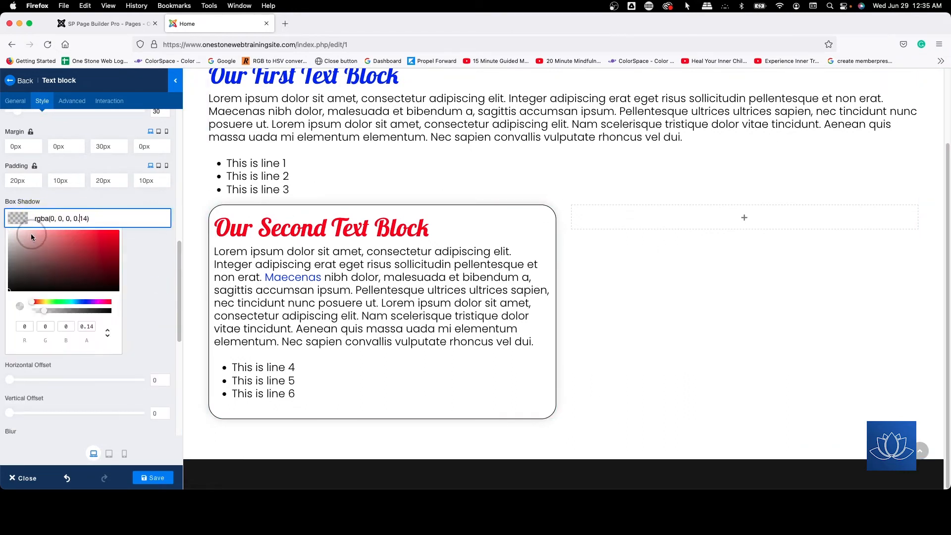
{"action": "left_click_drag", "start_coordinate": [42, 309], "coordinate": [69, 308]}
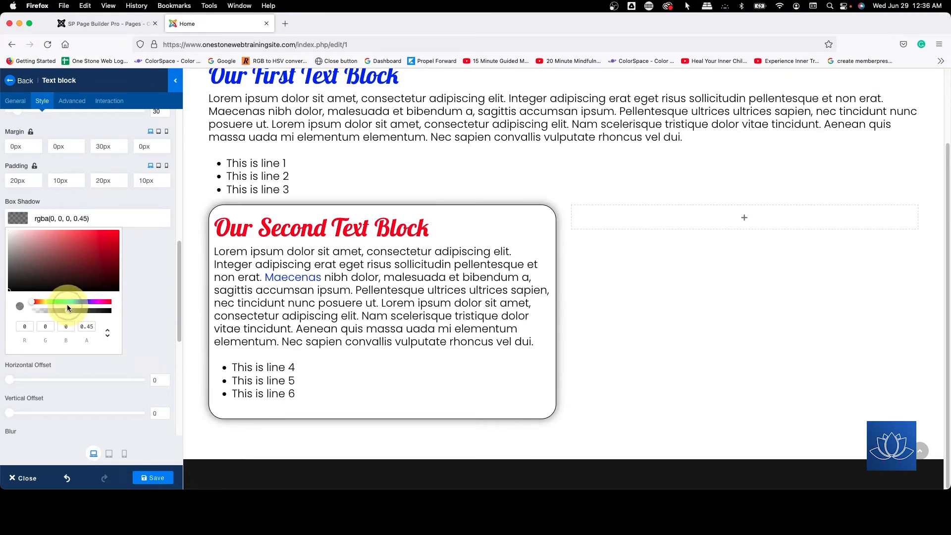
{"action": "left_click", "coordinate": [149, 340]}
{"action": "scroll", "coordinate": [147, 347], "scroll_direction": "down", "scroll_amount": 5}
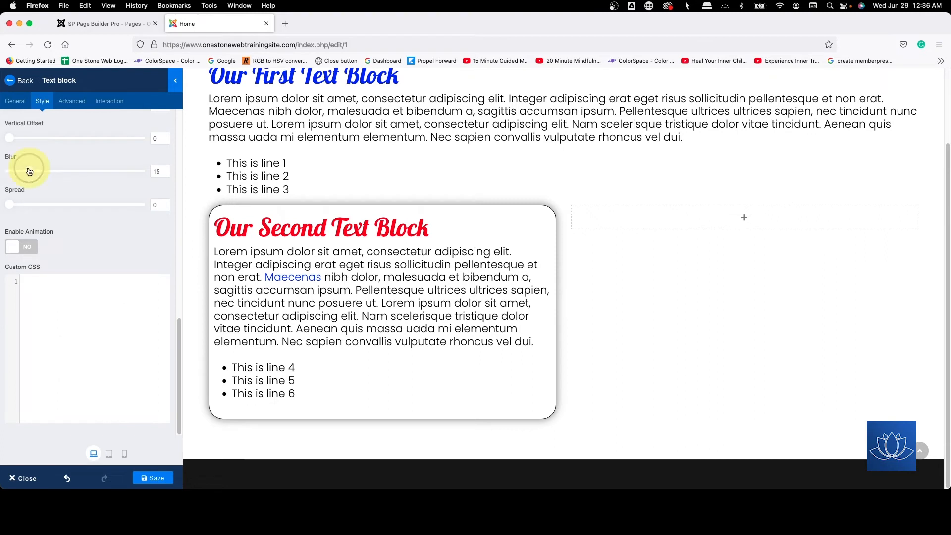
{"action": "left_click_drag", "start_coordinate": [29, 172], "coordinate": [52, 170]}
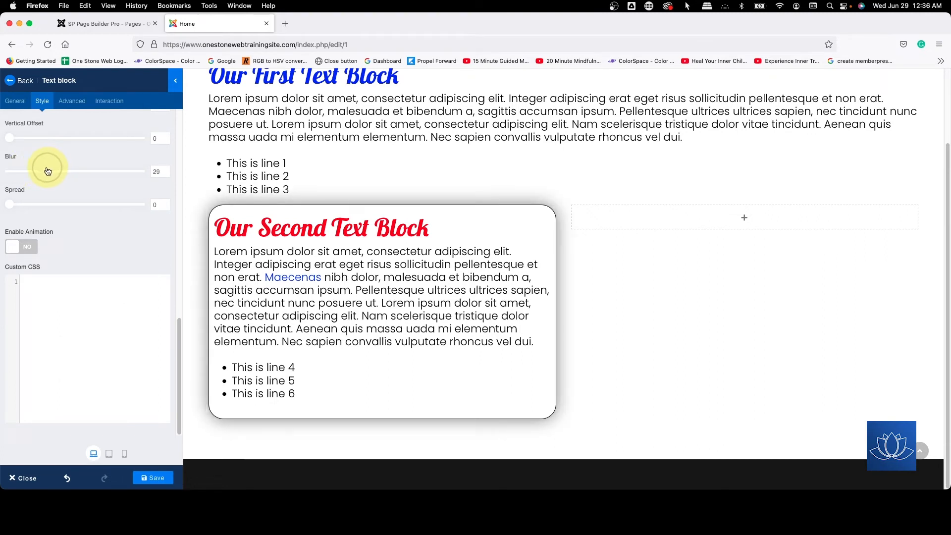
Step: Lower the opacity of the black box shadow color to 0.18 and close the color picker
{"action": "scroll", "coordinate": [25, 158], "scroll_direction": "up", "scroll_amount": 5}
{"action": "left_click", "coordinate": [79, 172]}
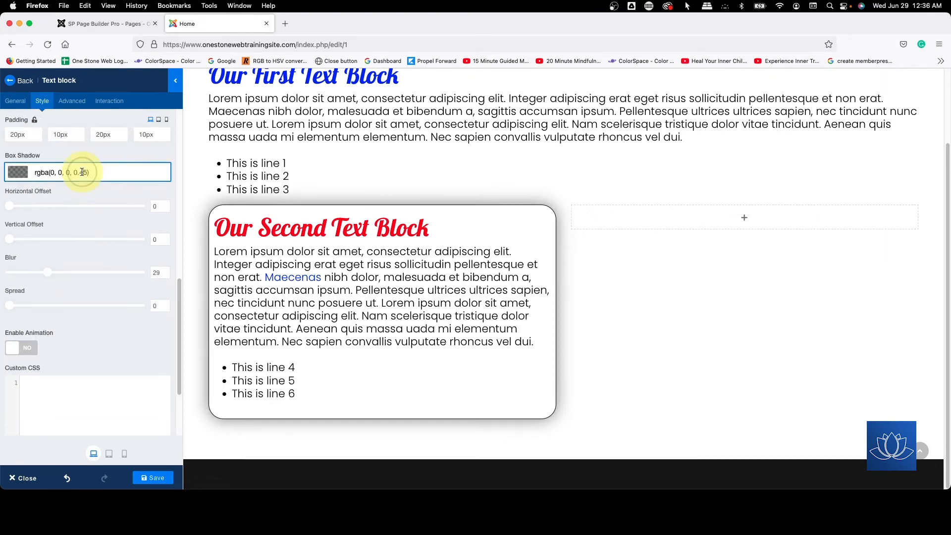
{"action": "left_click_drag", "start_coordinate": [66, 268], "coordinate": [47, 273]}
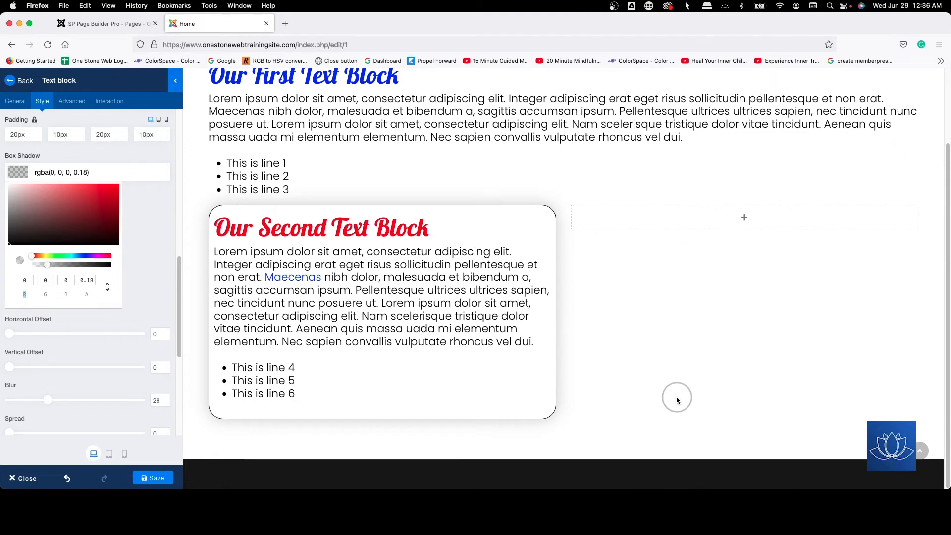
{"action": "left_click", "coordinate": [156, 278]}
Step: Enable animation for the second text block and choose the fadeIn effect
{"action": "scroll", "coordinate": [124, 258], "scroll_direction": "down", "scroll_amount": 5}
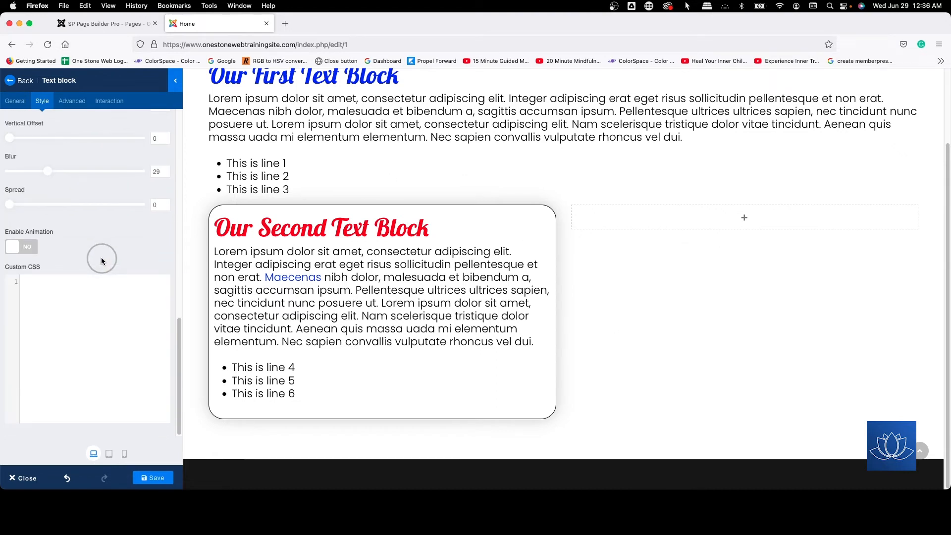
{"action": "scroll", "coordinate": [101, 258], "scroll_direction": "up", "scroll_amount": 8}
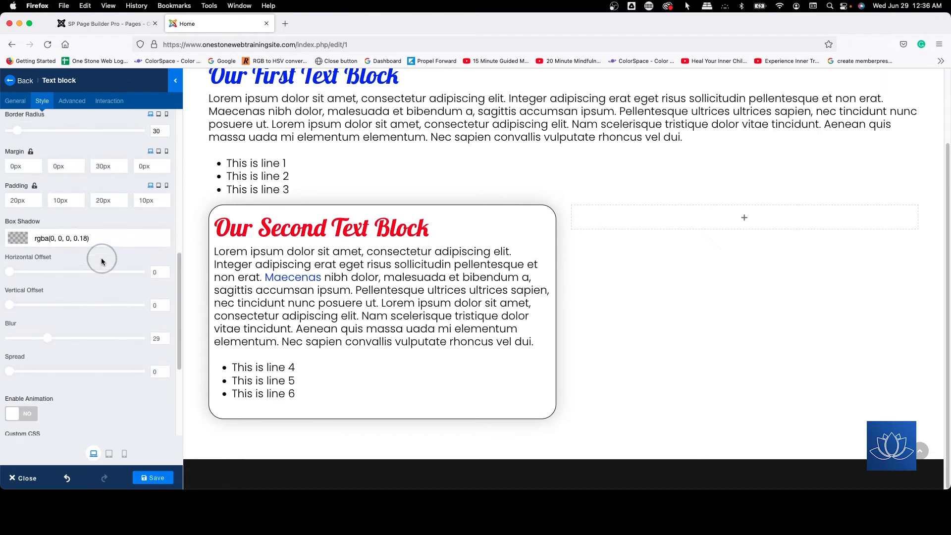
{"action": "scroll", "coordinate": [101, 258], "scroll_direction": "down", "scroll_amount": 8}
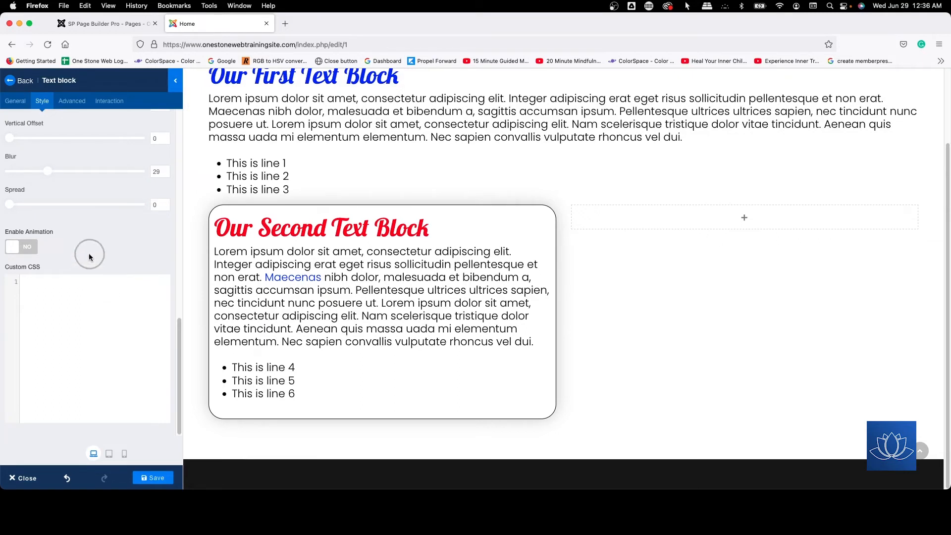
{"action": "scroll", "coordinate": [104, 248], "scroll_direction": "up", "scroll_amount": 3}
{"action": "scroll", "coordinate": [104, 245], "scroll_direction": "down", "scroll_amount": 3}
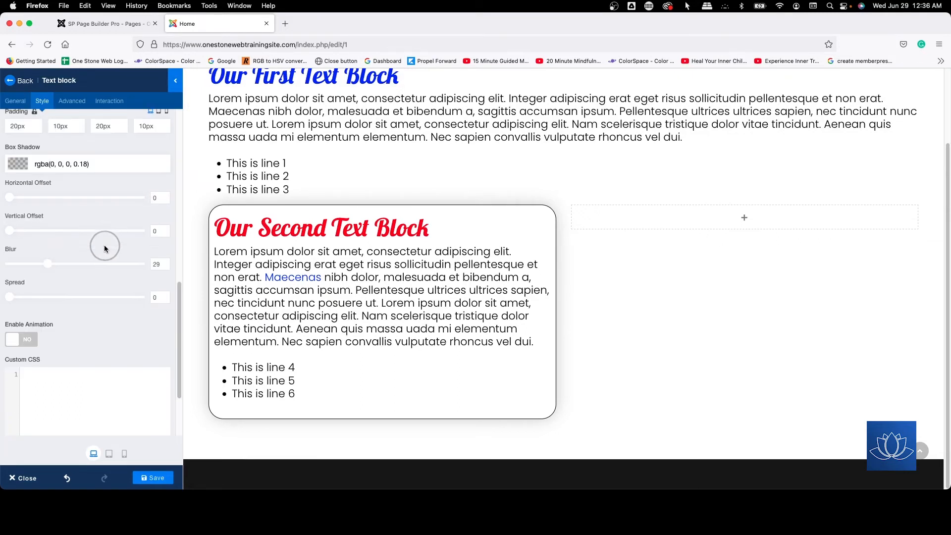
{"action": "left_click", "coordinate": [18, 250]}
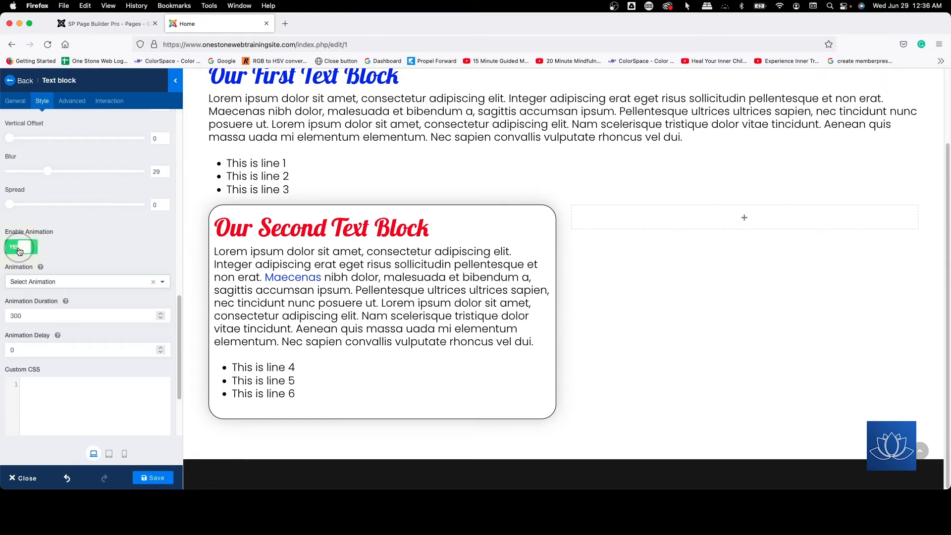
{"action": "left_click", "coordinate": [63, 280]}
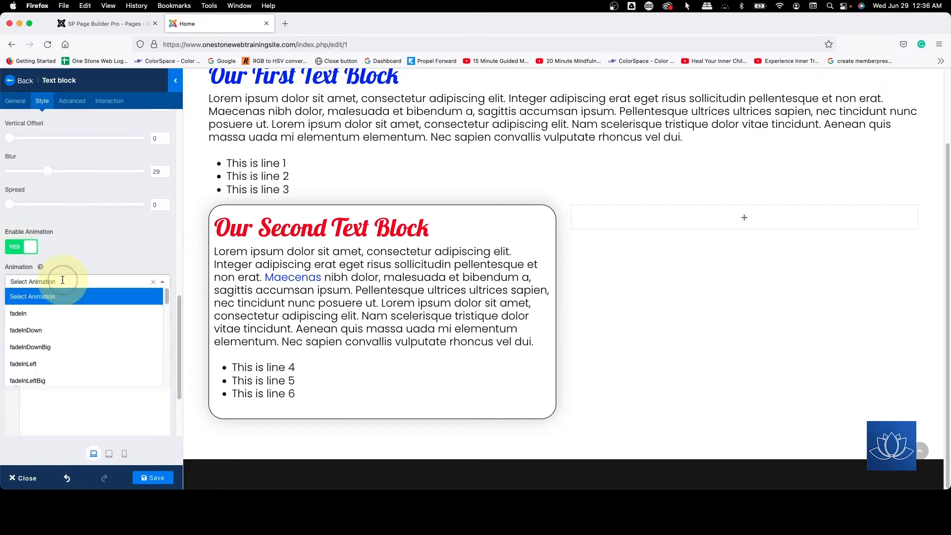
{"action": "left_click", "coordinate": [47, 313]}
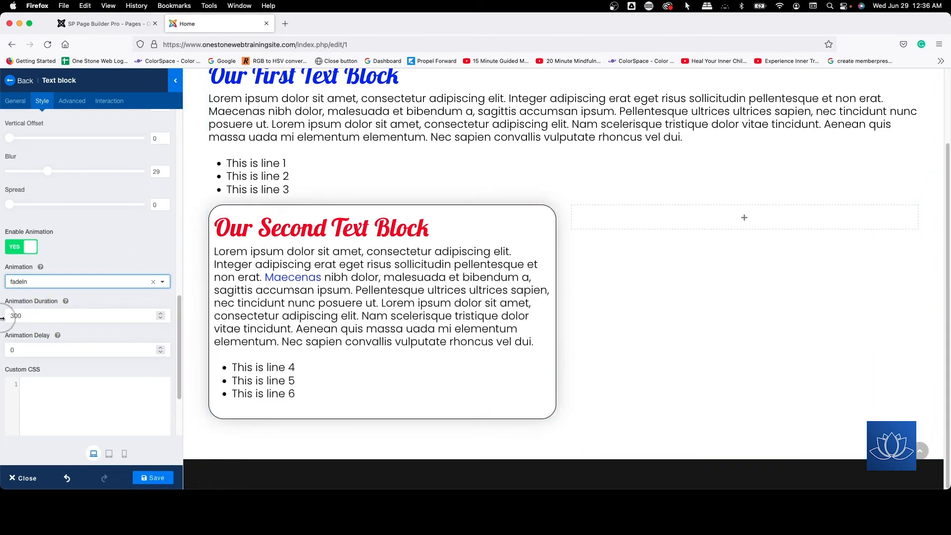
Step: Set the text block's animation duration to 1000 and its animation delay to 500
{"action": "left_click_drag", "start_coordinate": [13, 317], "coordinate": [2, 311]}
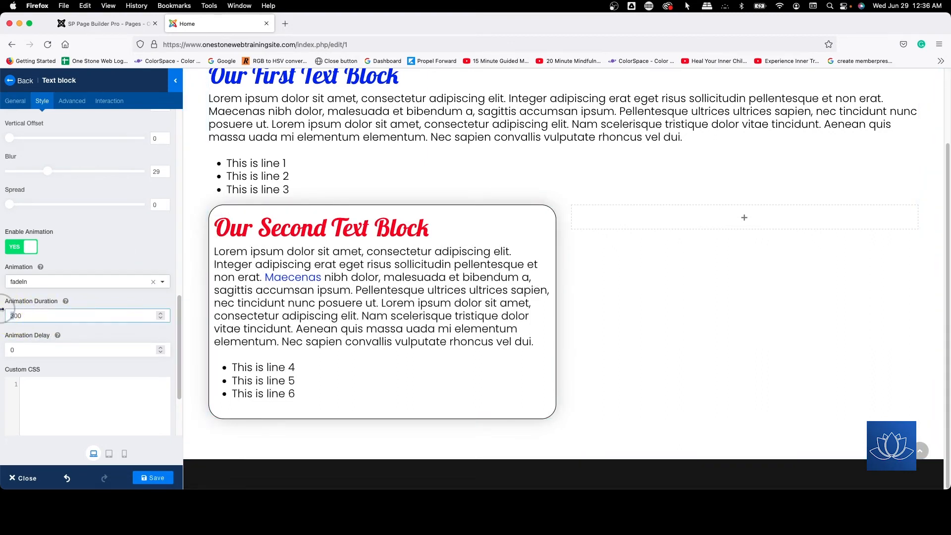
{"action": "type", "text": "10"}
{"action": "left_click_drag", "start_coordinate": [17, 351], "coordinate": [1, 347]}
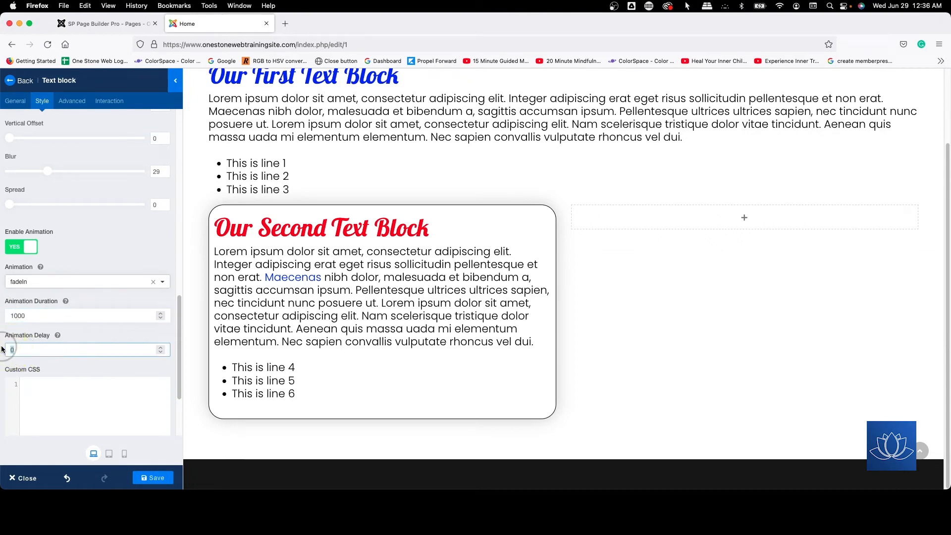
{"action": "type", "text": "500"}
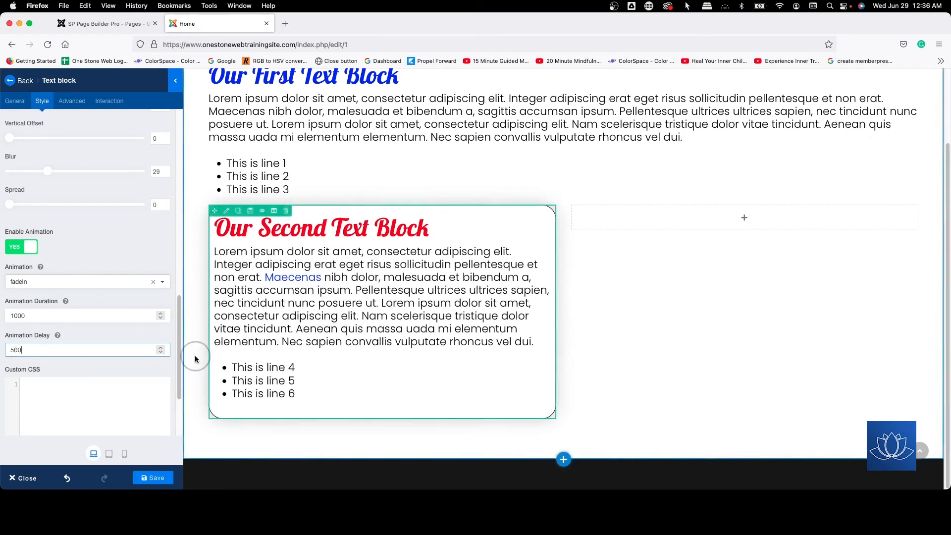
Step: Try the fadeInLeft animation on the second text block, followed by fadeInUp
{"action": "left_click", "coordinate": [29, 285]}
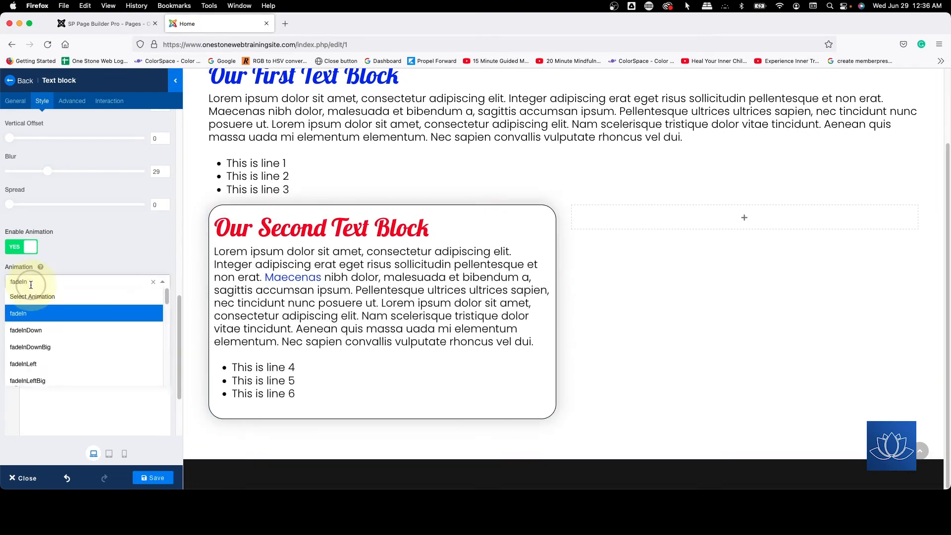
{"action": "left_click", "coordinate": [55, 361]}
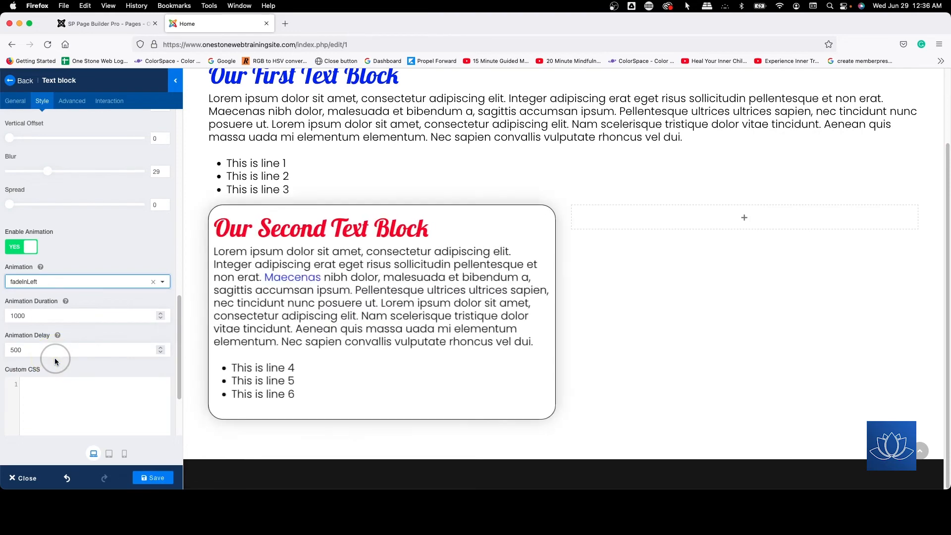
{"action": "left_click", "coordinate": [64, 287]}
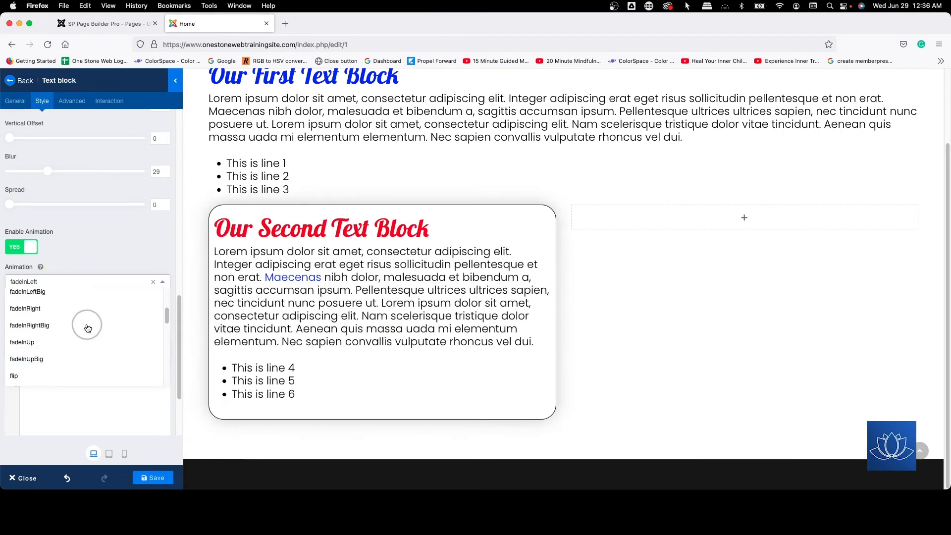
{"action": "left_click", "coordinate": [56, 341]}
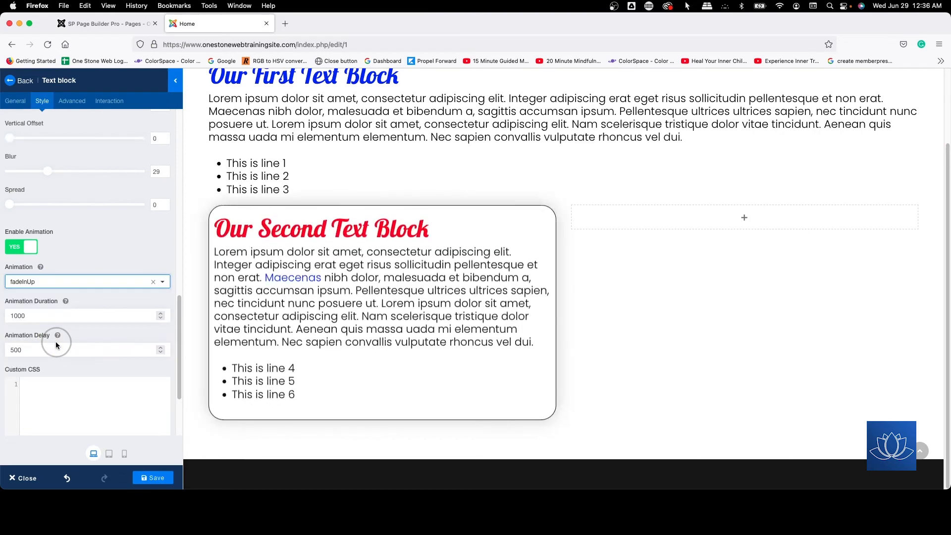
Step: Browse the remaining animation effects without choosing one, and disable the second text block's animation
{"action": "left_click", "coordinate": [64, 284]}
{"action": "scroll", "coordinate": [66, 312], "scroll_direction": "down", "scroll_amount": 2}
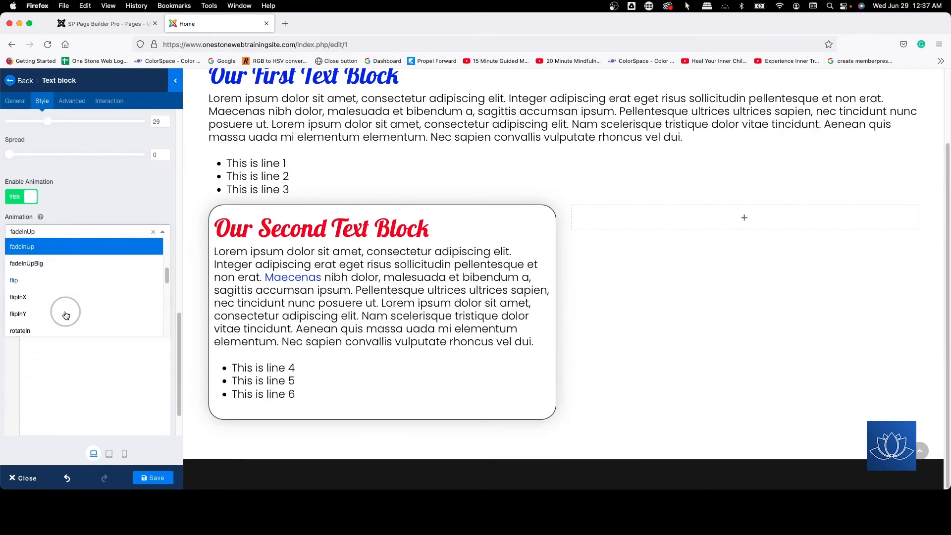
{"action": "scroll", "coordinate": [66, 312], "scroll_direction": "up", "scroll_amount": 4}
{"action": "scroll", "coordinate": [65, 315], "scroll_direction": "up", "scroll_amount": 1}
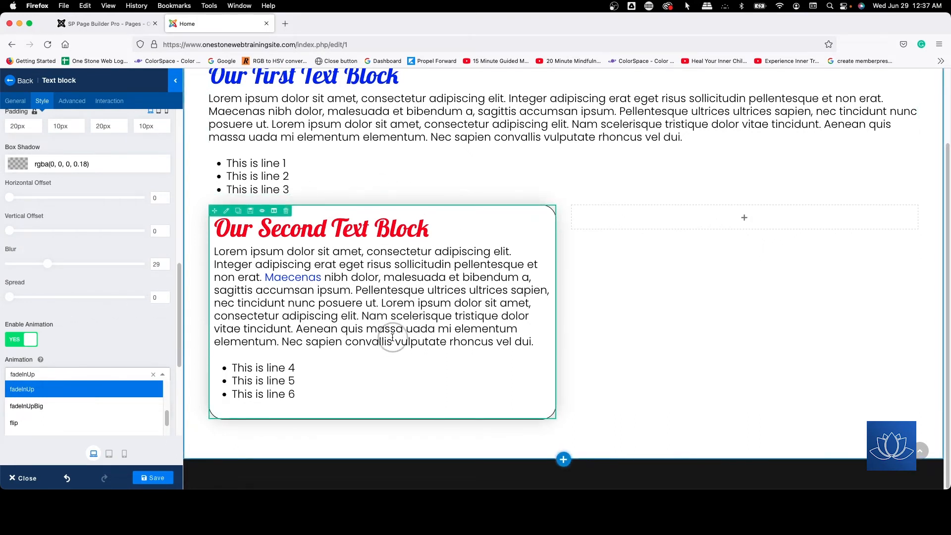
{"action": "left_click", "coordinate": [84, 330]}
{"action": "scroll", "coordinate": [84, 330], "scroll_direction": "down", "scroll_amount": 2}
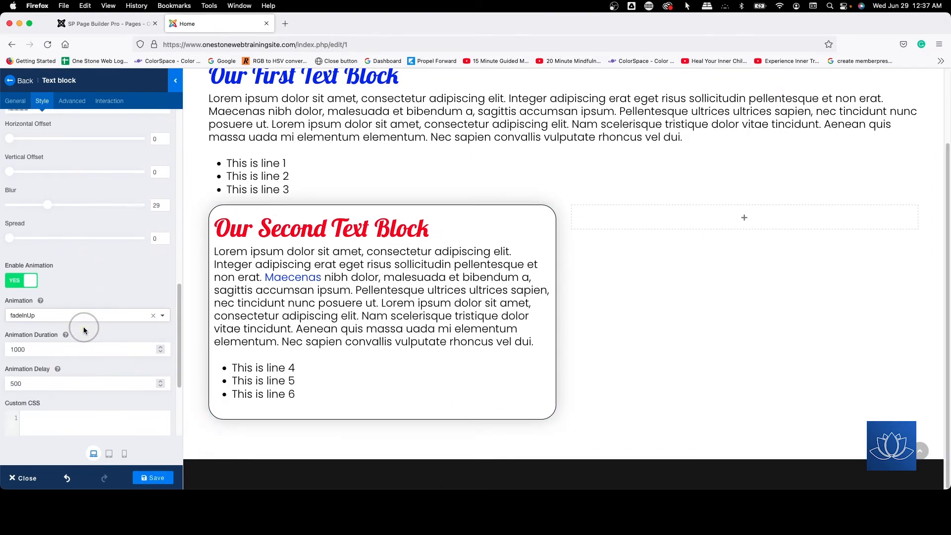
{"action": "left_click", "coordinate": [19, 280]}
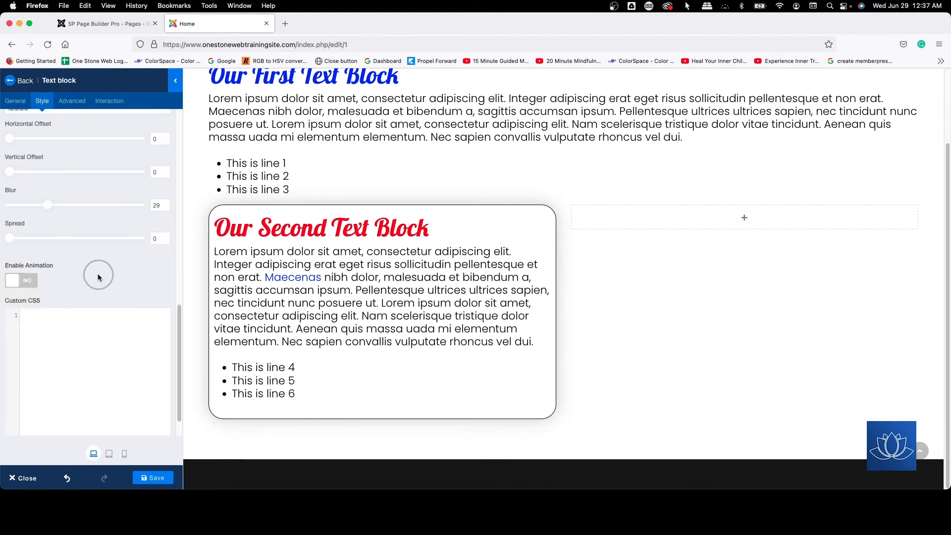
Step: Review the second text block's style settings and check which HTML element its title uses
{"action": "scroll", "coordinate": [98, 278], "scroll_direction": "down", "scroll_amount": 1}
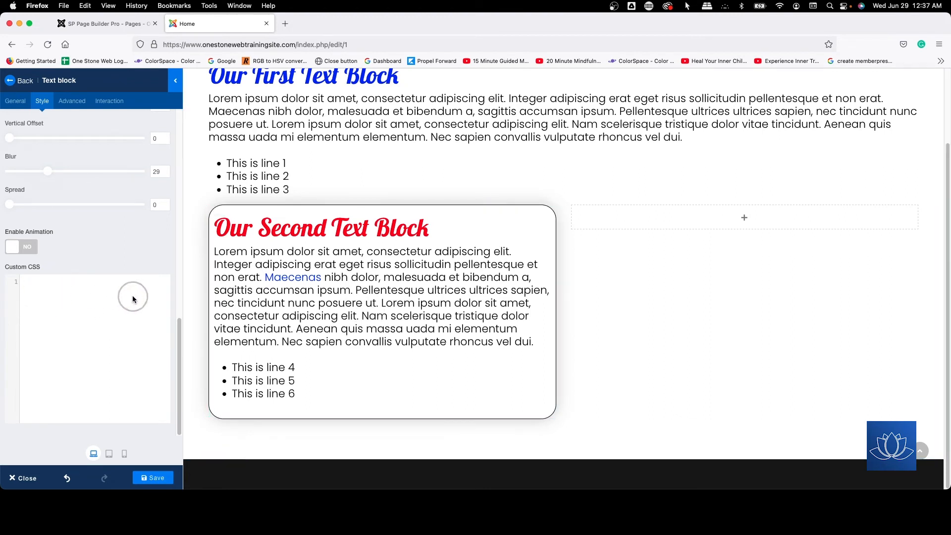
{"action": "scroll", "coordinate": [110, 318], "scroll_direction": "up", "scroll_amount": 10}
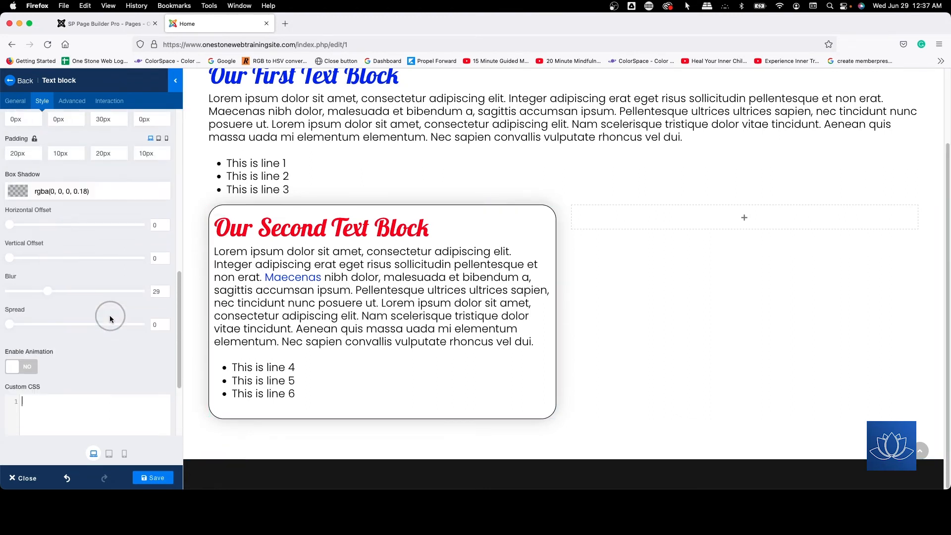
{"action": "scroll", "coordinate": [110, 318], "scroll_direction": "down", "scroll_amount": 10}
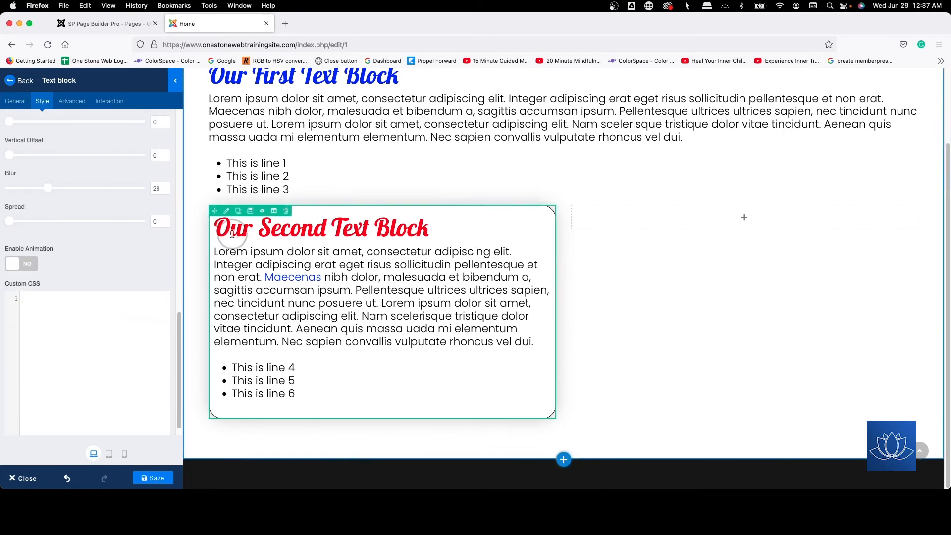
{"action": "scroll", "coordinate": [17, 266], "scroll_direction": "up", "scroll_amount": 5}
{"action": "scroll", "coordinate": [16, 266], "scroll_direction": "up", "scroll_amount": 6}
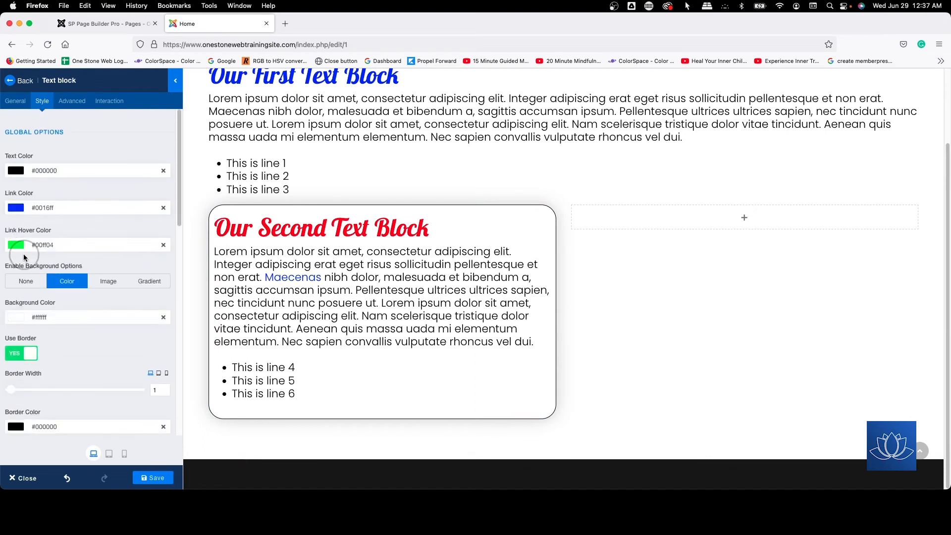
{"action": "left_click", "coordinate": [14, 100]}
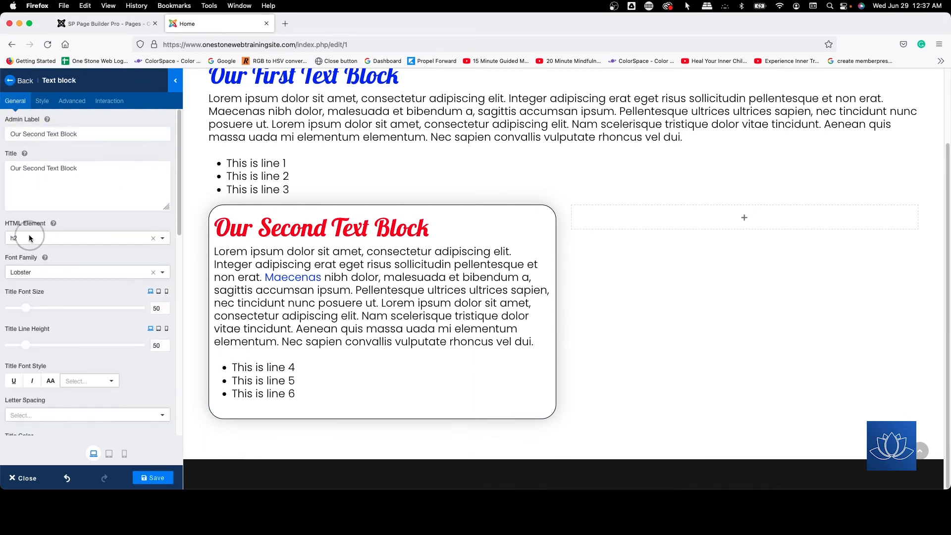
Step: Add an h2 rule with float:right to the second text block's custom CSS
{"action": "left_click", "coordinate": [41, 102]}
{"action": "scroll", "coordinate": [74, 178], "scroll_direction": "down", "scroll_amount": 15}
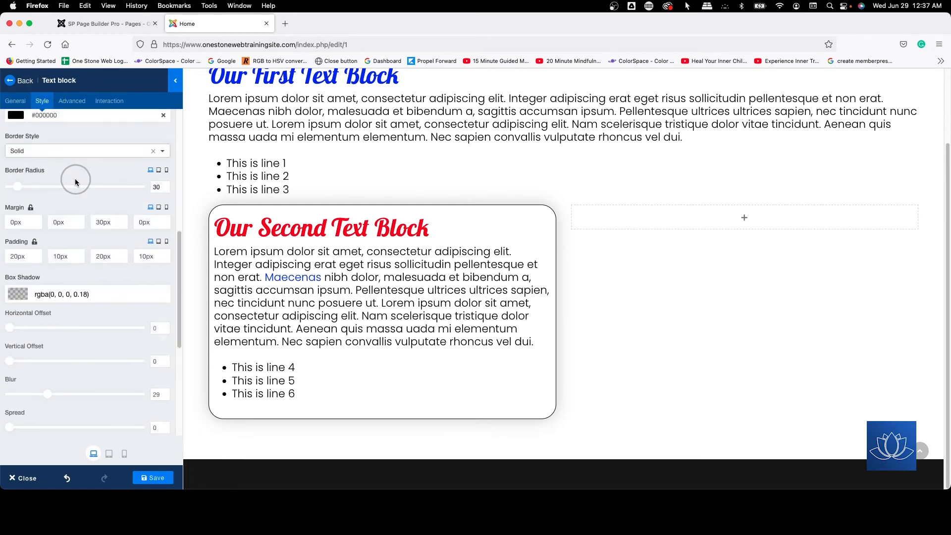
{"action": "left_click", "coordinate": [29, 297]}
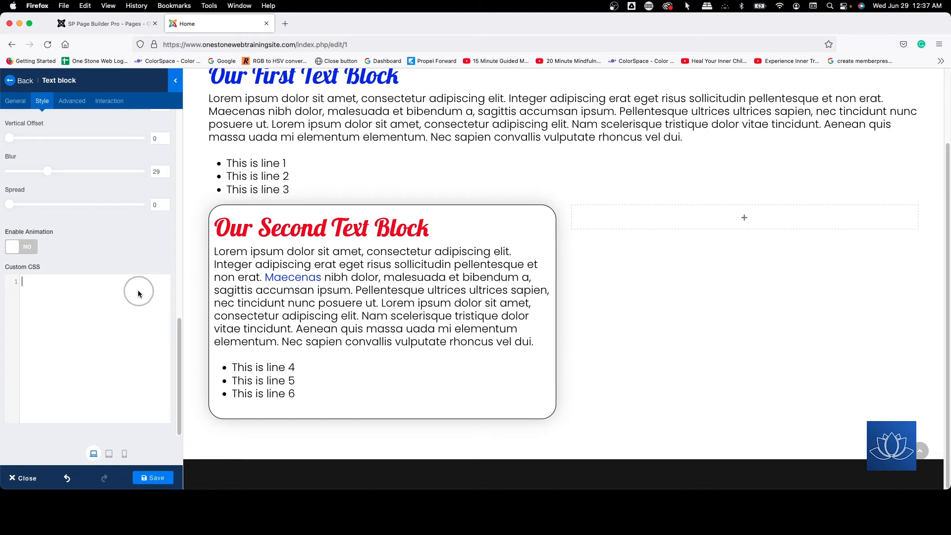
{"action": "type", "text": "h"}
{"action": "type", "text": "float"}
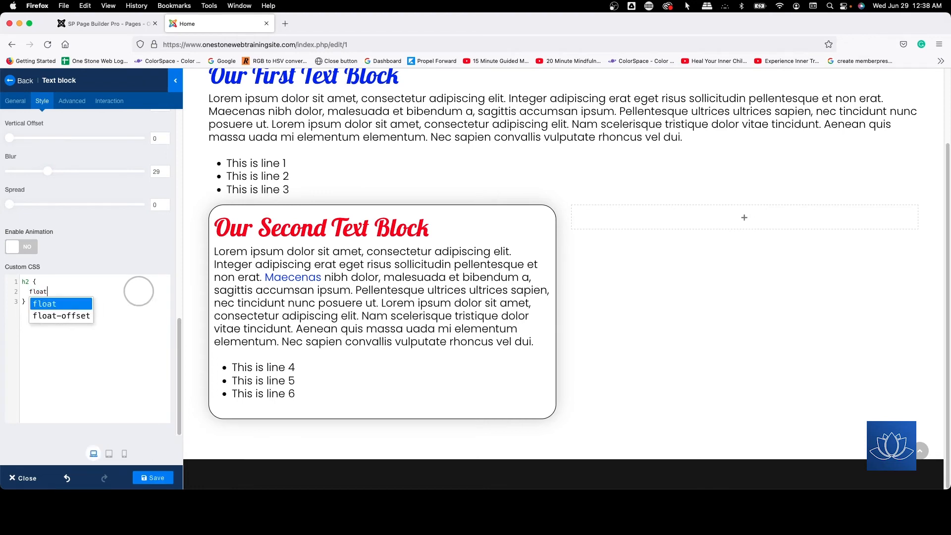
{"action": "type", "text": ":right"}
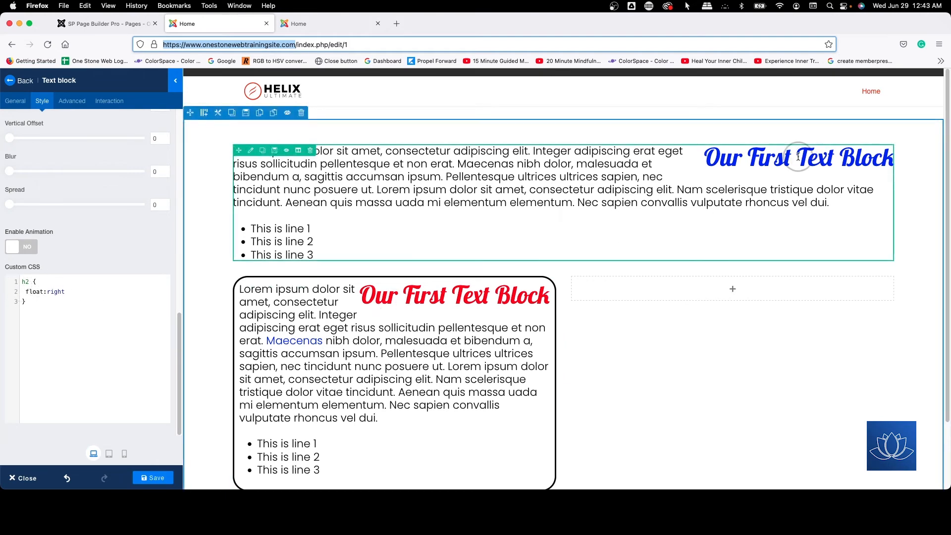
Step: Compare the published page with the editor, and highlight the first list item in the bordered text block
{"action": "left_click", "coordinate": [317, 24]}
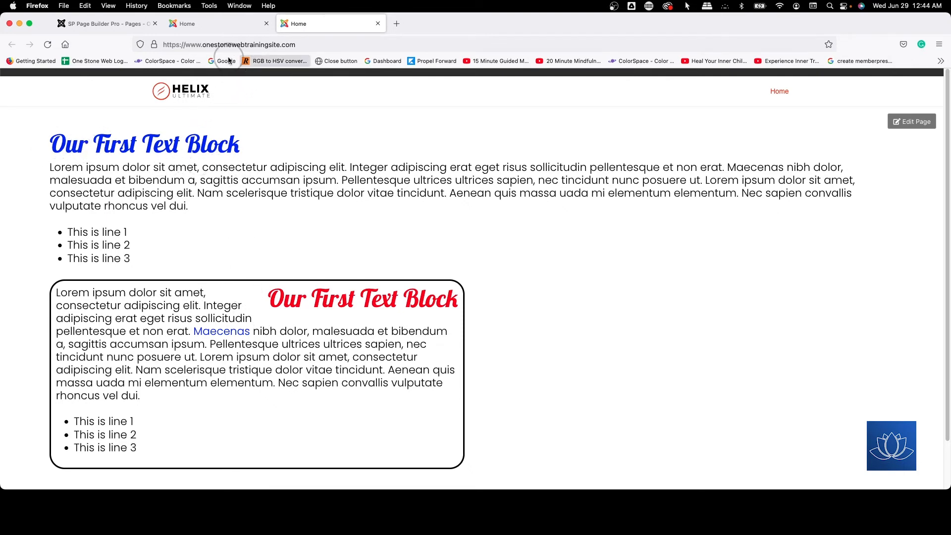
{"action": "left_click", "coordinate": [117, 24]}
{"action": "left_click", "coordinate": [213, 31]}
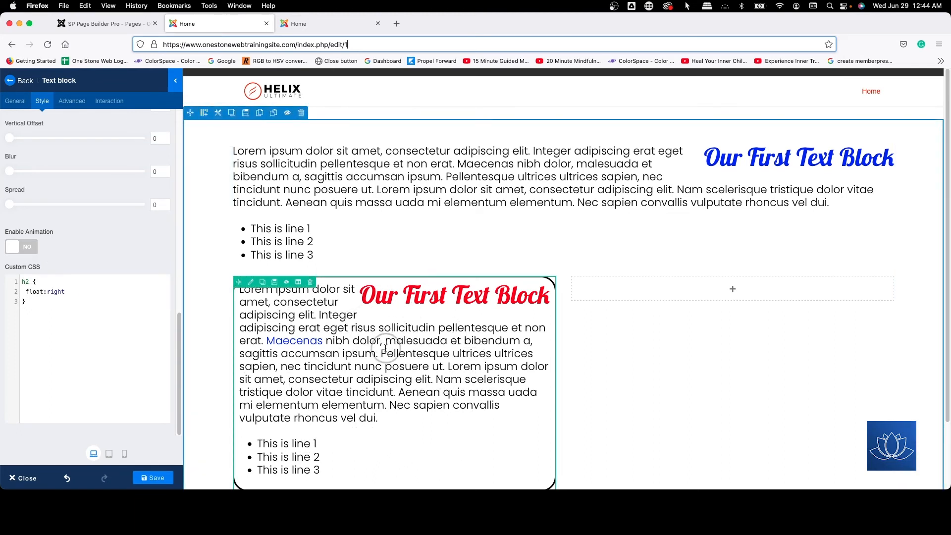
{"action": "scroll", "coordinate": [389, 328], "scroll_direction": "down", "scroll_amount": 3}
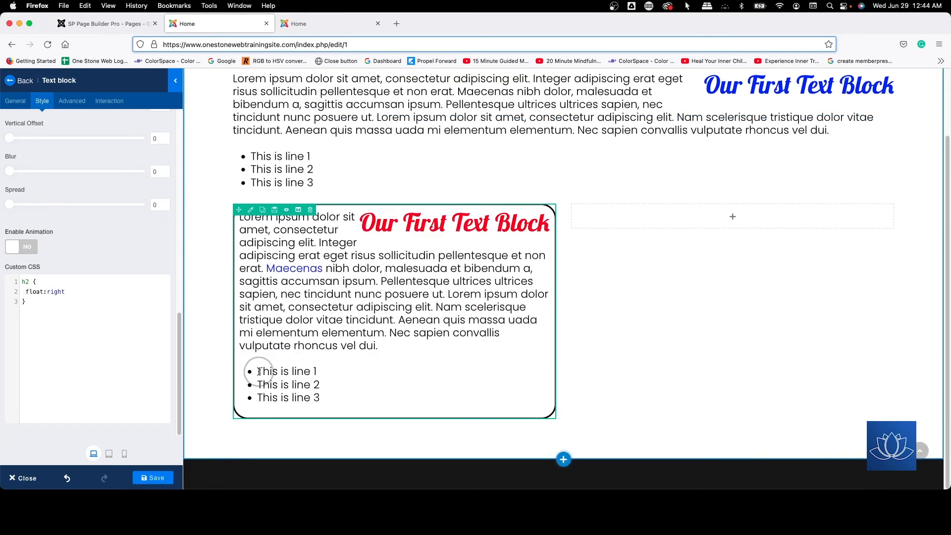
{"action": "left_click_drag", "start_coordinate": [259, 372], "coordinate": [340, 379]}
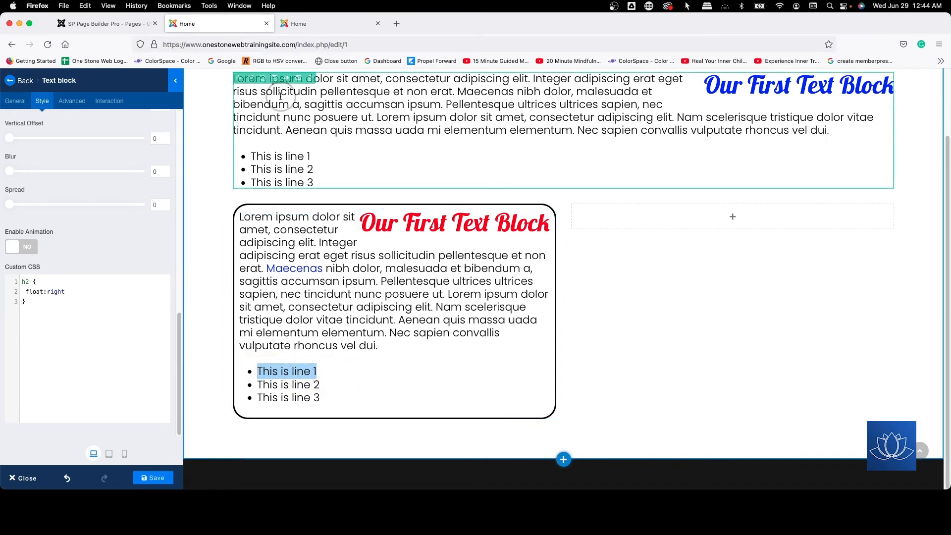
Step: Inspect the "This is line 1" list item of the bordered text block on the published page
{"action": "left_click", "coordinate": [323, 25]}
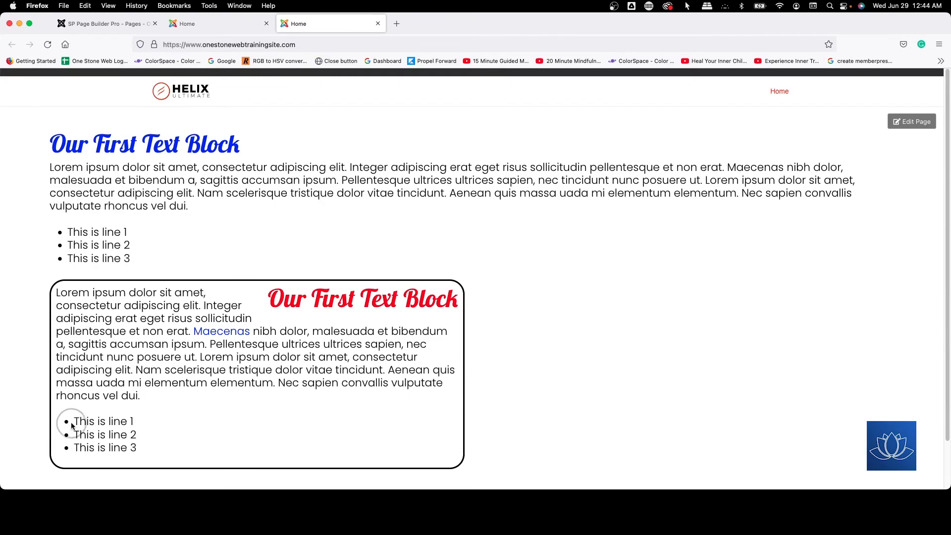
{"action": "left_click_drag", "start_coordinate": [74, 422], "coordinate": [134, 422]}
{"action": "right_click", "coordinate": [116, 422]}
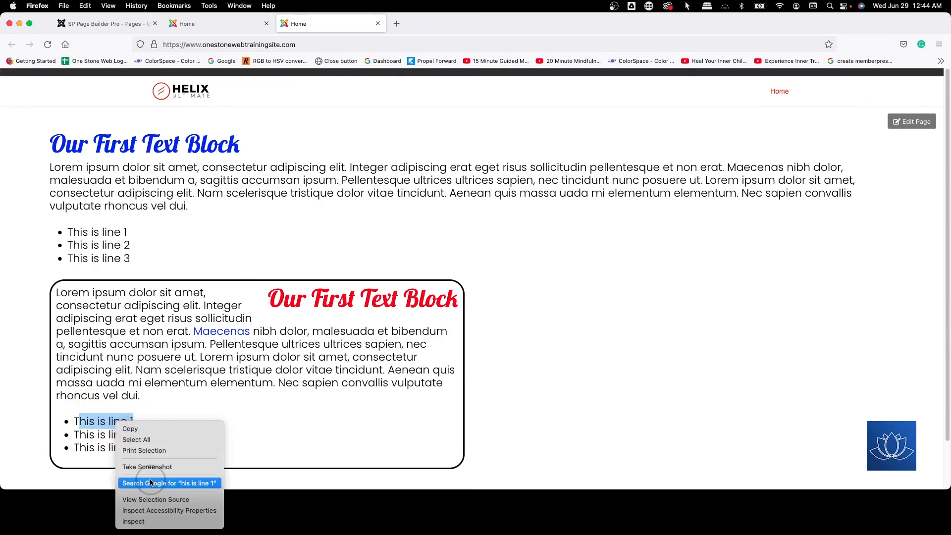
{"action": "left_click", "coordinate": [159, 526]}
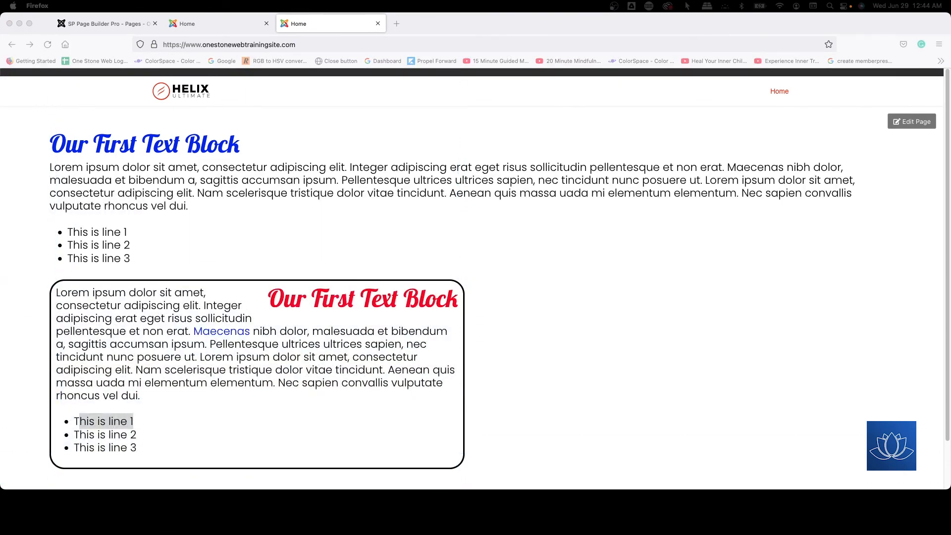
Step: Examine the markup and CSS rules of the bordered block's ul element and its first li element
{"action": "scroll", "coordinate": [797, 338], "scroll_direction": "down", "scroll_amount": 3}
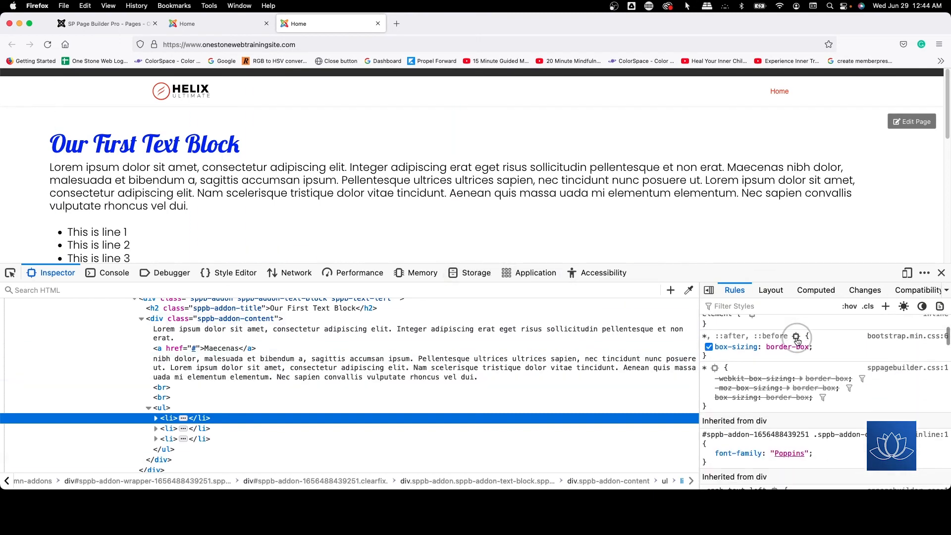
{"action": "scroll", "coordinate": [797, 341], "scroll_direction": "up", "scroll_amount": 3}
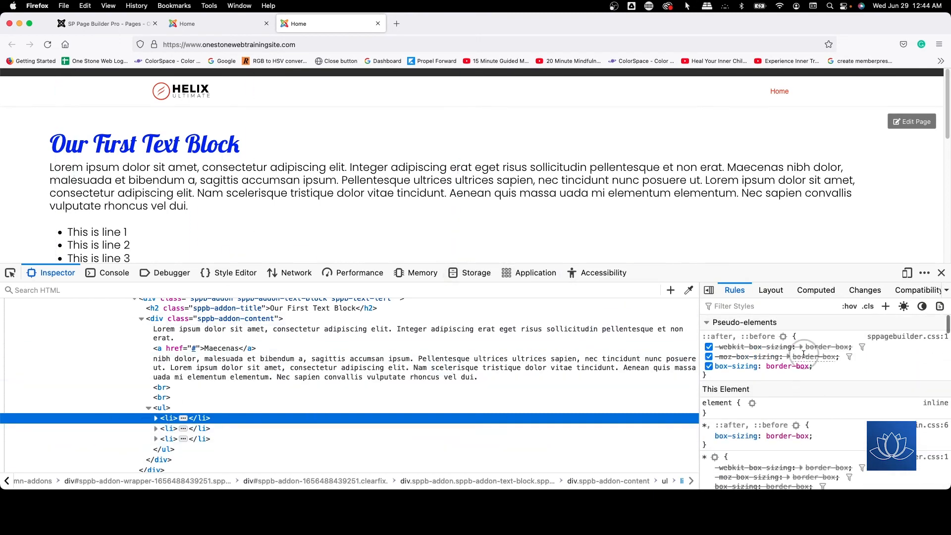
{"action": "scroll", "coordinate": [803, 354], "scroll_direction": "down", "scroll_amount": 5}
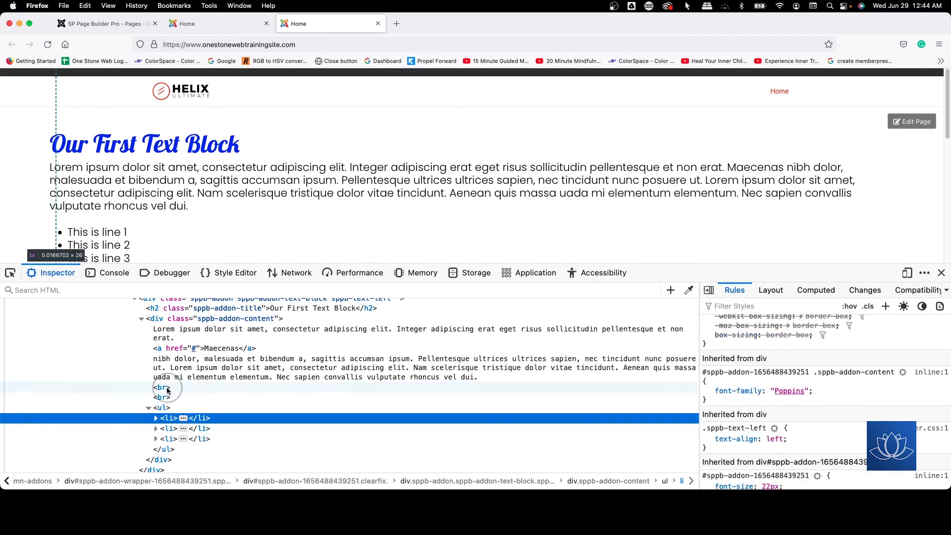
{"action": "scroll", "coordinate": [431, 215], "scroll_direction": "down", "scroll_amount": 2}
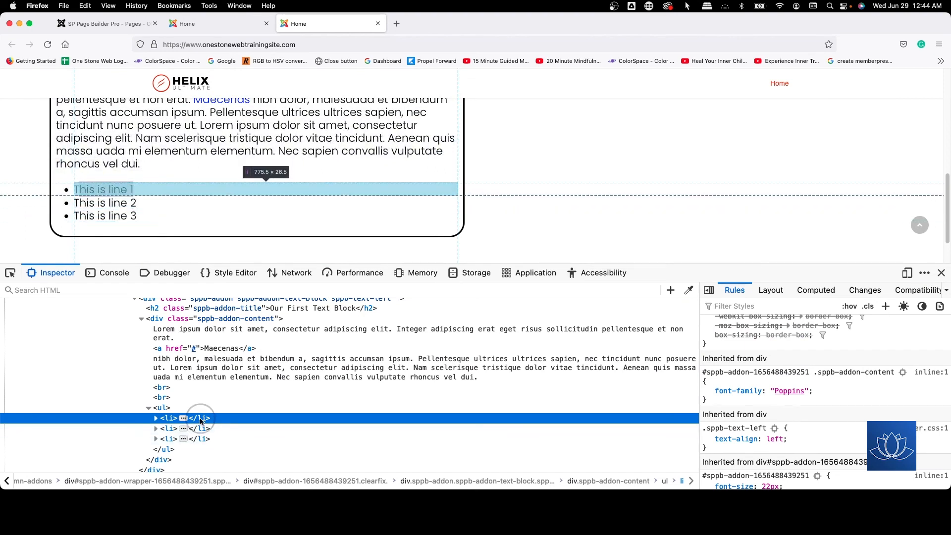
{"action": "scroll", "coordinate": [791, 424], "scroll_direction": "up", "scroll_amount": 5}
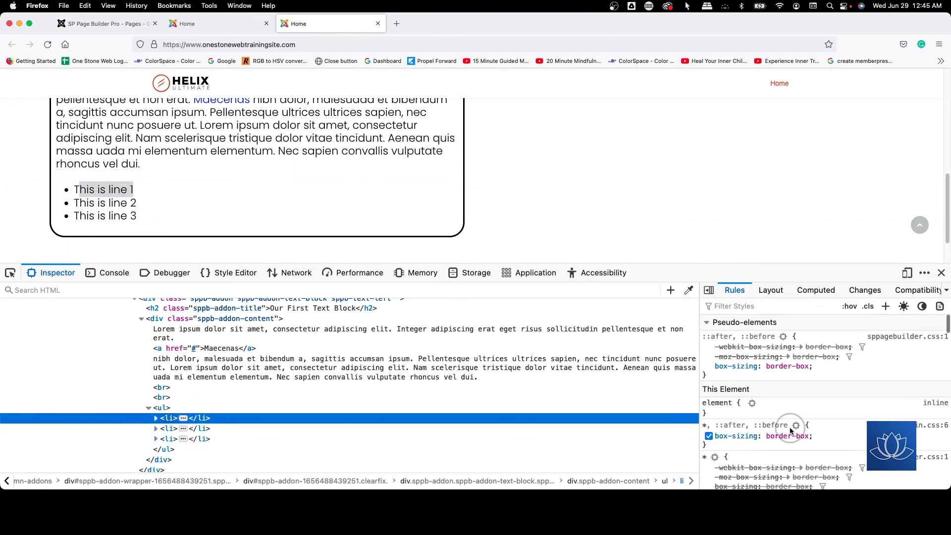
{"action": "scroll", "coordinate": [791, 396], "scroll_direction": "down", "scroll_amount": 5}
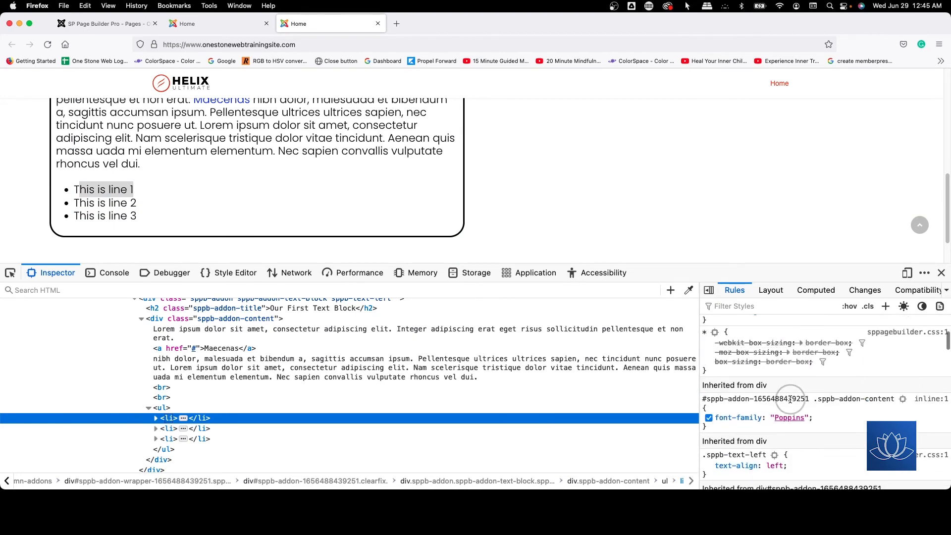
{"action": "scroll", "coordinate": [792, 402], "scroll_direction": "up", "scroll_amount": 5}
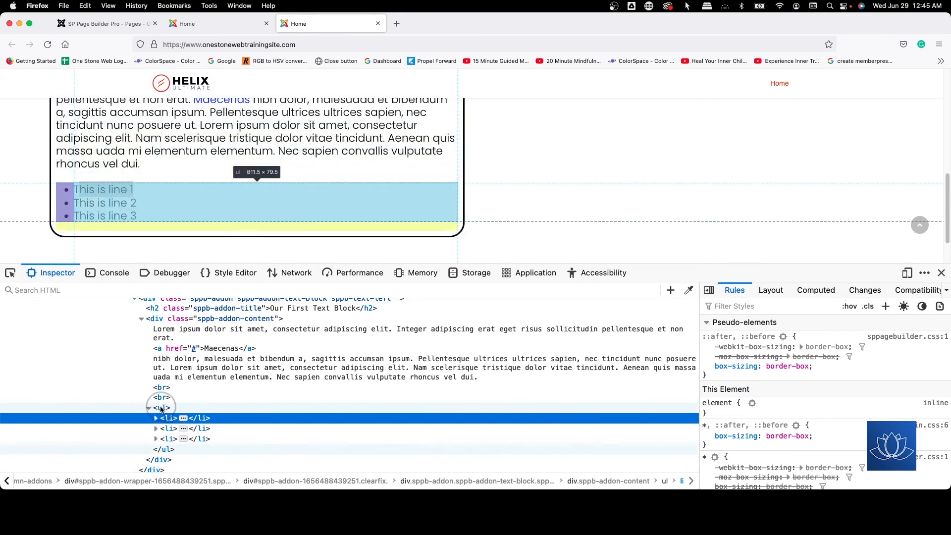
{"action": "left_click", "coordinate": [160, 408]}
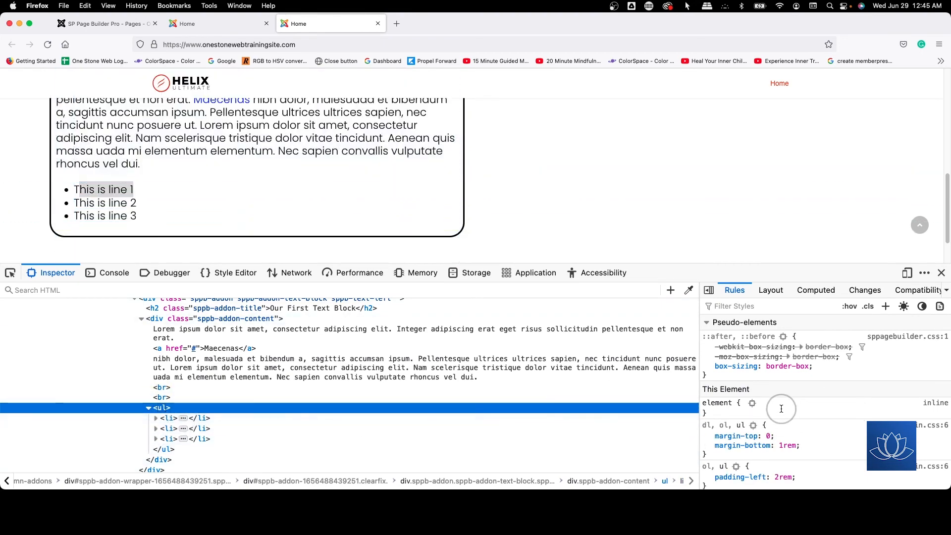
{"action": "left_click", "coordinate": [164, 419]}
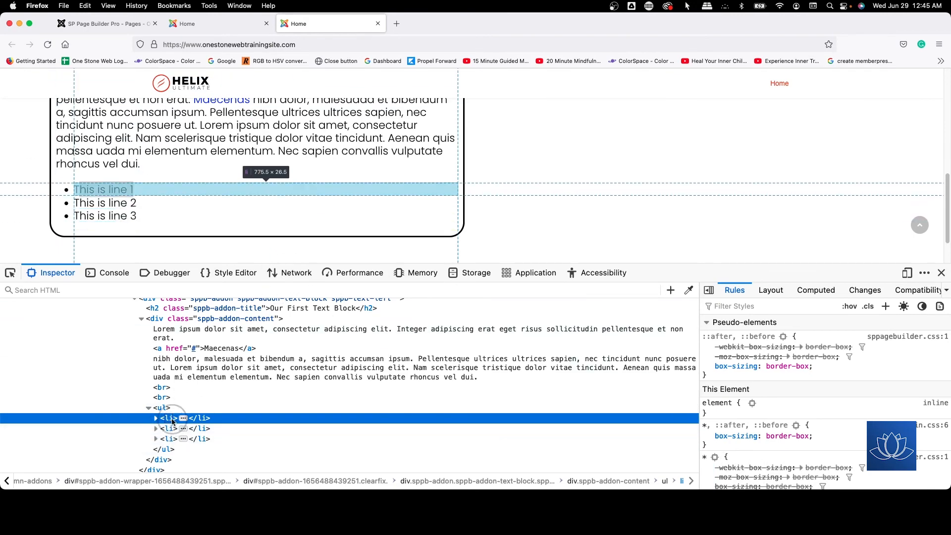
Step: Add an li rule with color: purple; to the bordered text block's custom CSS and save the page
{"action": "left_click", "coordinate": [219, 31]}
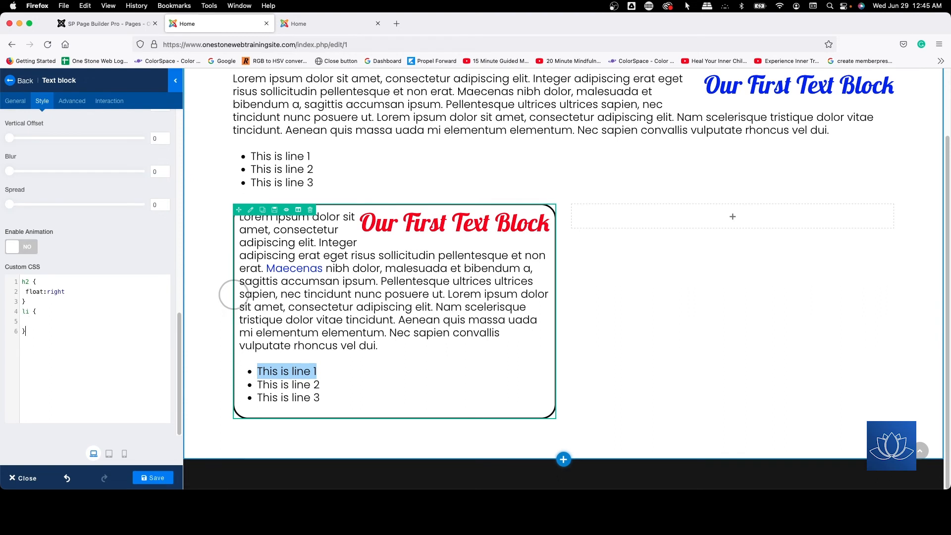
{"action": "left_click", "coordinate": [28, 321]}
{"action": "type", "text": "color:"}
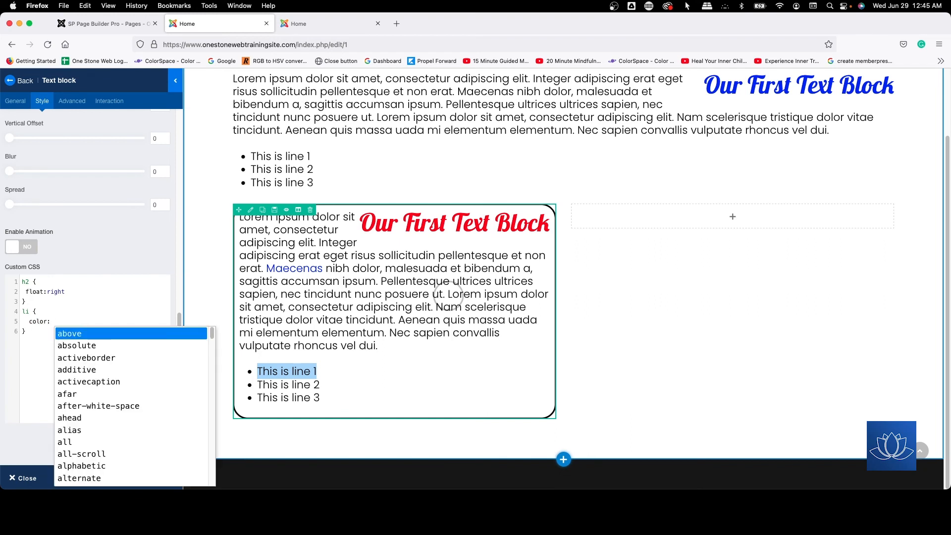
{"action": "type", "text": "r"}
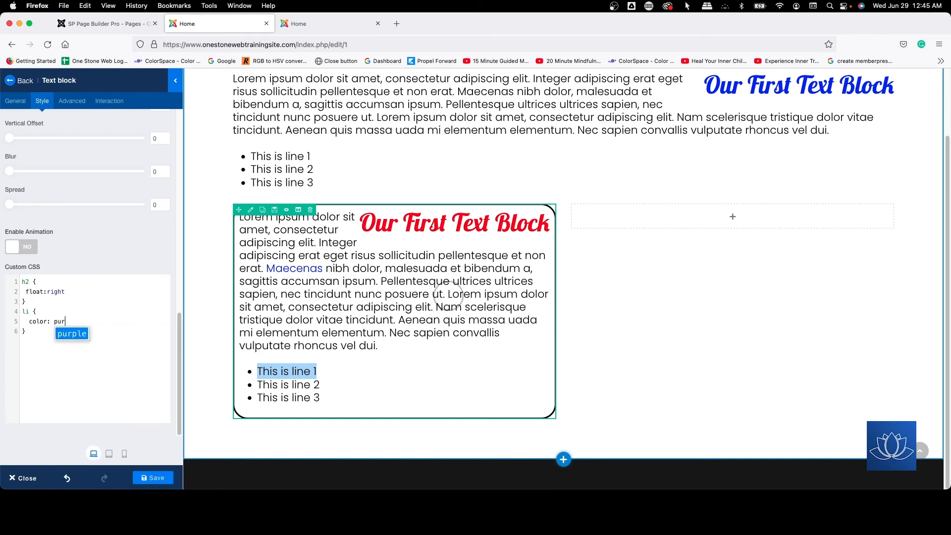
{"action": "type", "text": "ple;"}
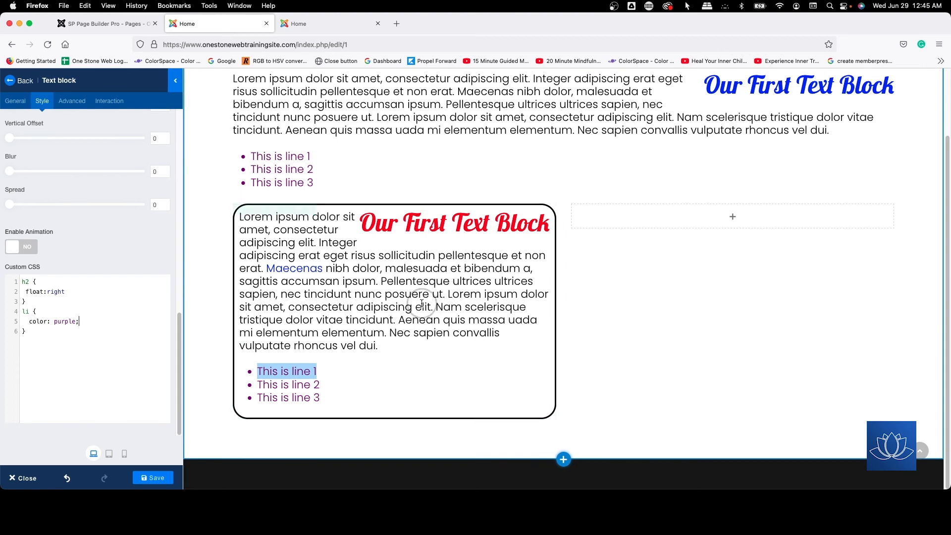
{"action": "left_click", "coordinate": [153, 478]}
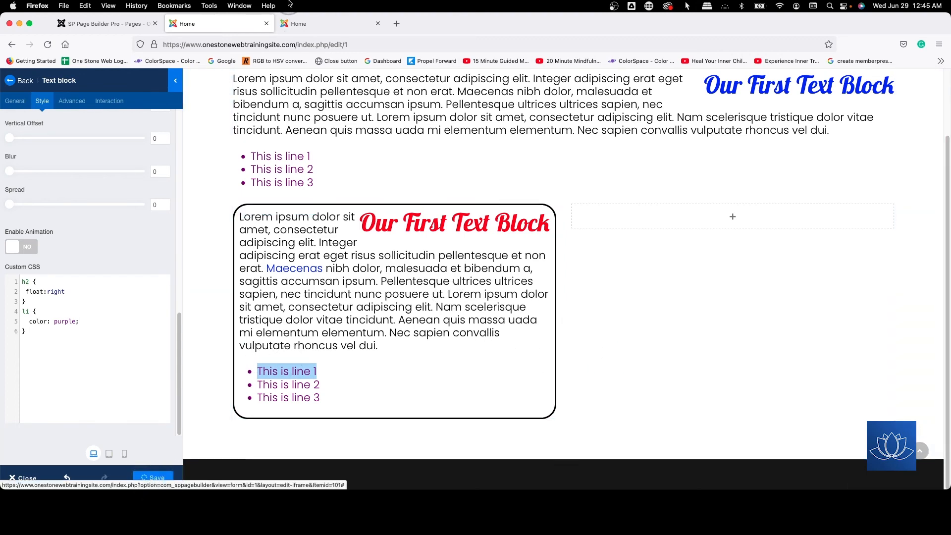
Step: Reload the published page and compare the list item colors in both text blocks
{"action": "left_click", "coordinate": [301, 24]}
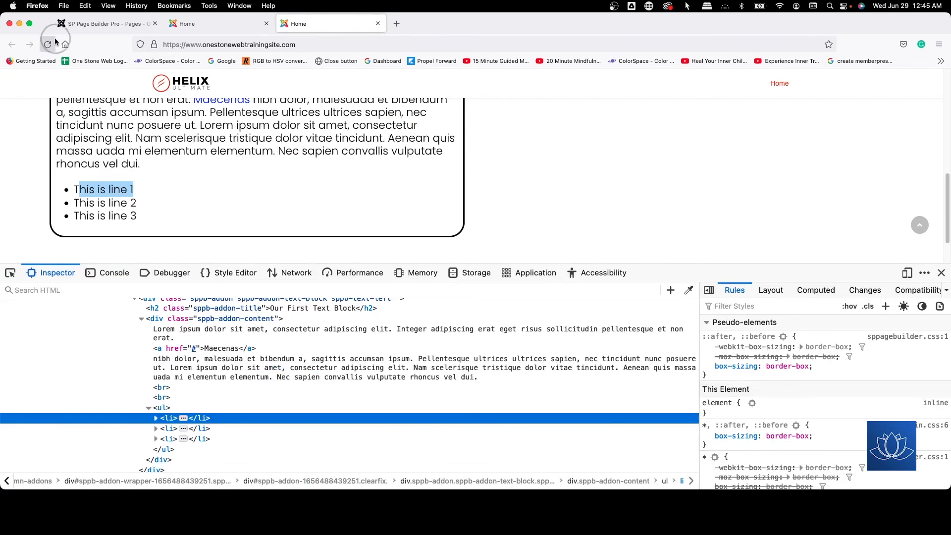
{"action": "left_click", "coordinate": [49, 45]}
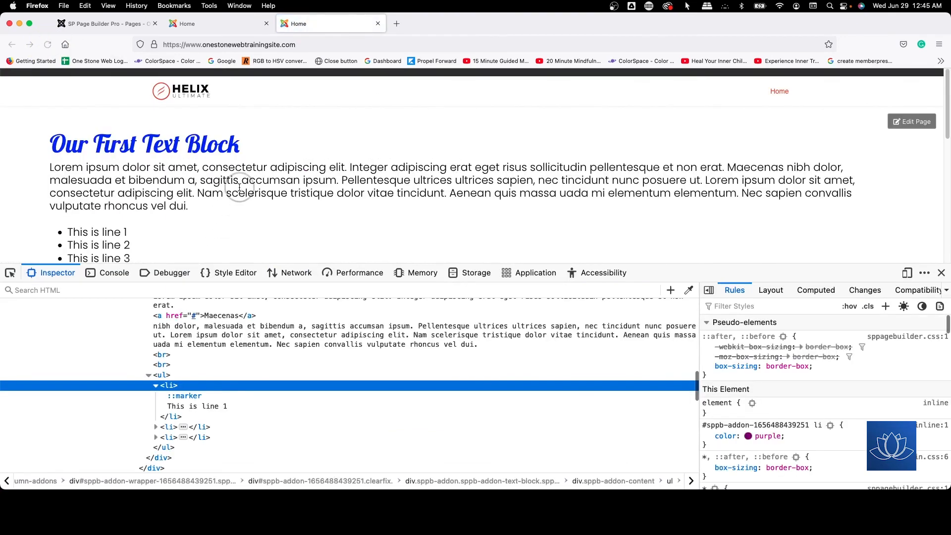
{"action": "scroll", "coordinate": [239, 187], "scroll_direction": "down", "scroll_amount": 4}
{"action": "scroll", "coordinate": [132, 230], "scroll_direction": "down", "scroll_amount": 3}
{"action": "scroll", "coordinate": [120, 187], "scroll_direction": "up", "scroll_amount": 2}
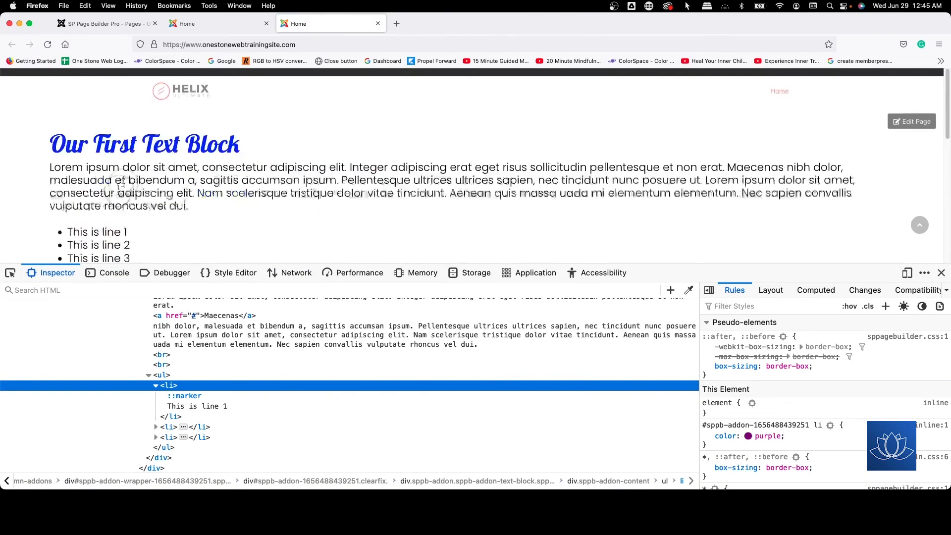
{"action": "scroll", "coordinate": [116, 231], "scroll_direction": "down", "scroll_amount": 2}
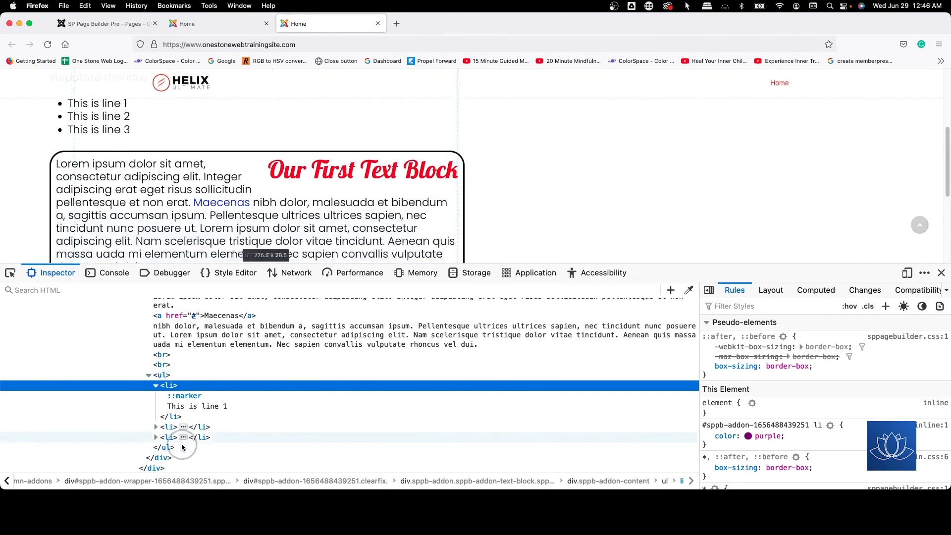
{"action": "scroll", "coordinate": [114, 185], "scroll_direction": "down", "scroll_amount": 3}
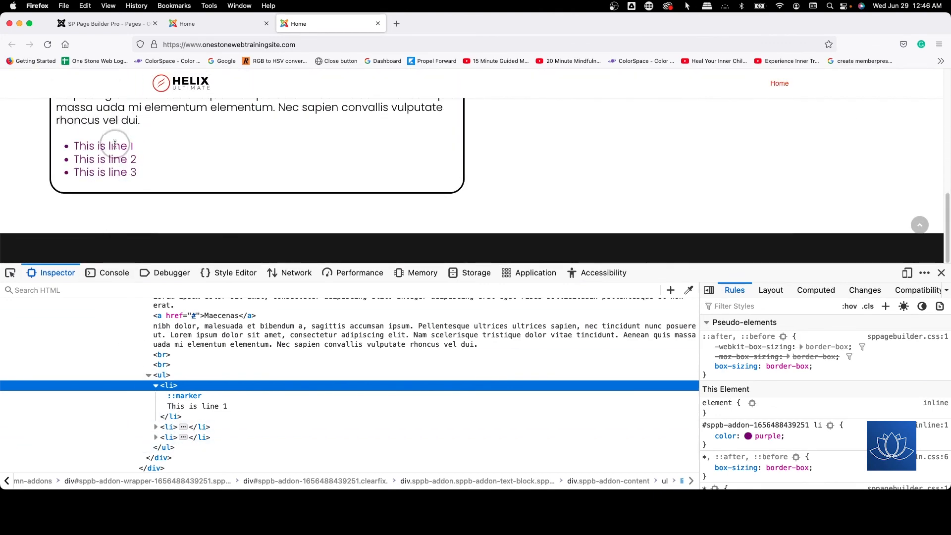
Step: Inspect the "This is line 1" item in the bordered text block and check its li color rule
{"action": "left_click_drag", "start_coordinate": [95, 145], "coordinate": [159, 148]}
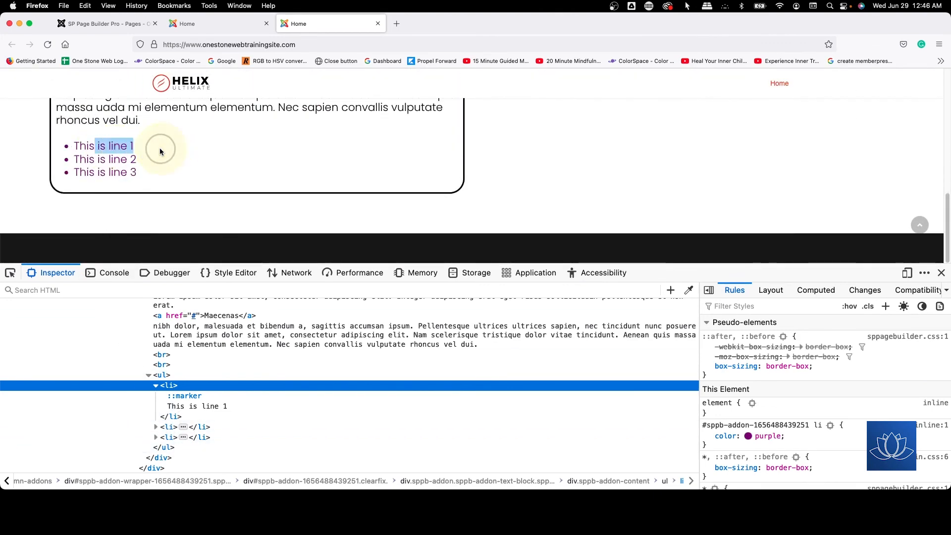
{"action": "right_click", "coordinate": [122, 147]}
{"action": "left_click", "coordinate": [141, 243]}
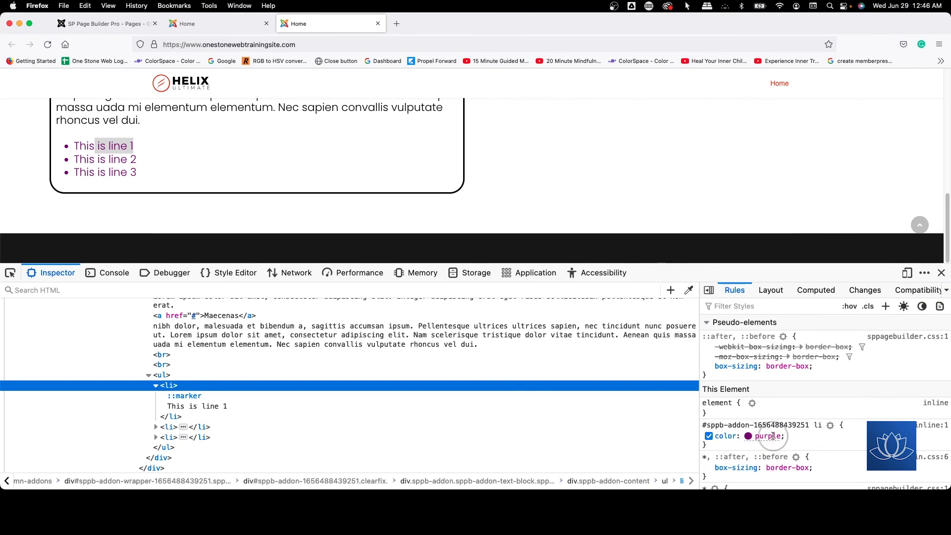
Step: Compare the list styling of both text blocks on the published page and close the developer tools
{"action": "scroll", "coordinate": [161, 151], "scroll_direction": "up", "scroll_amount": 5}
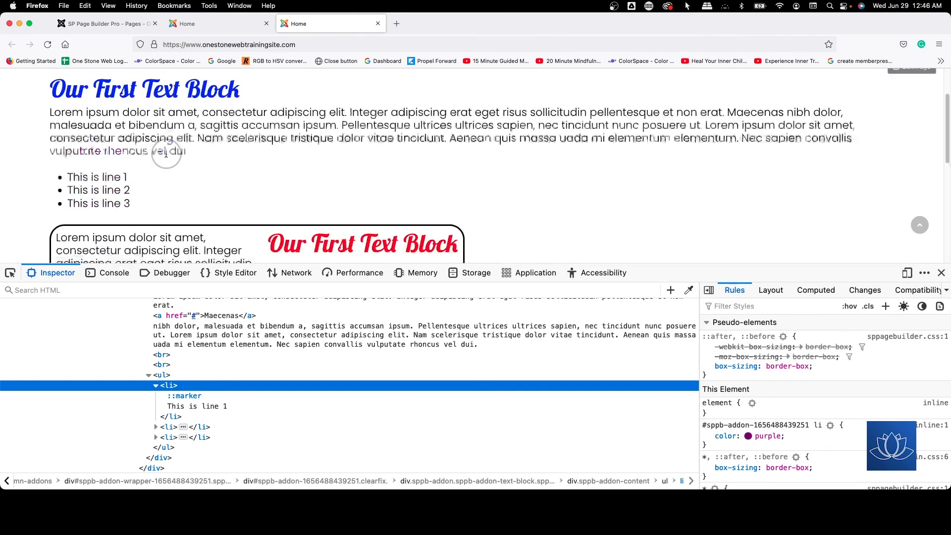
{"action": "scroll", "coordinate": [166, 153], "scroll_direction": "down", "scroll_amount": 3}
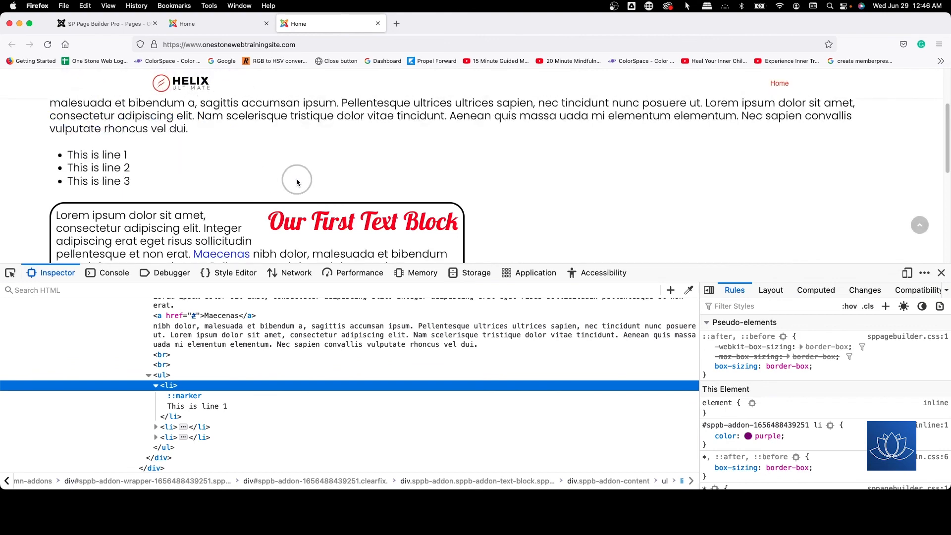
{"action": "scroll", "coordinate": [297, 182], "scroll_direction": "down", "scroll_amount": 1}
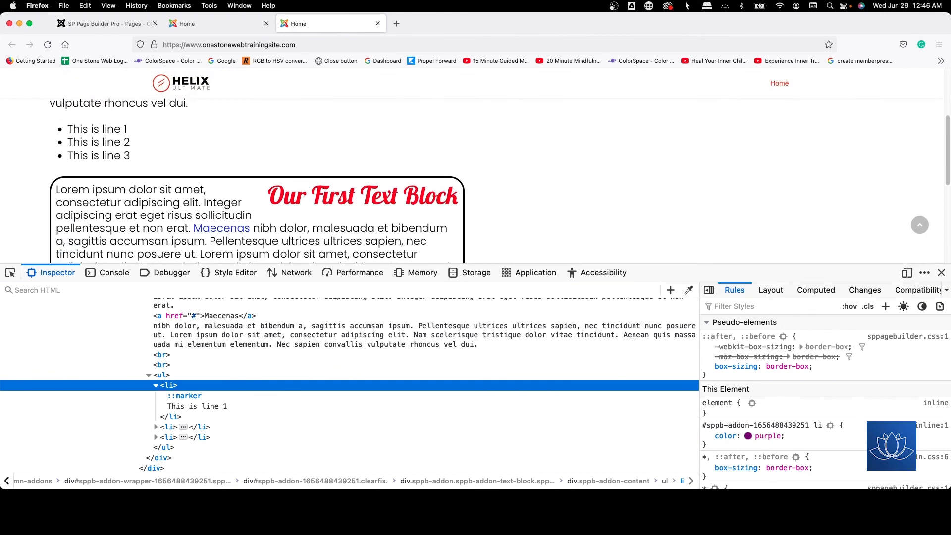
{"action": "left_click", "coordinate": [942, 273]}
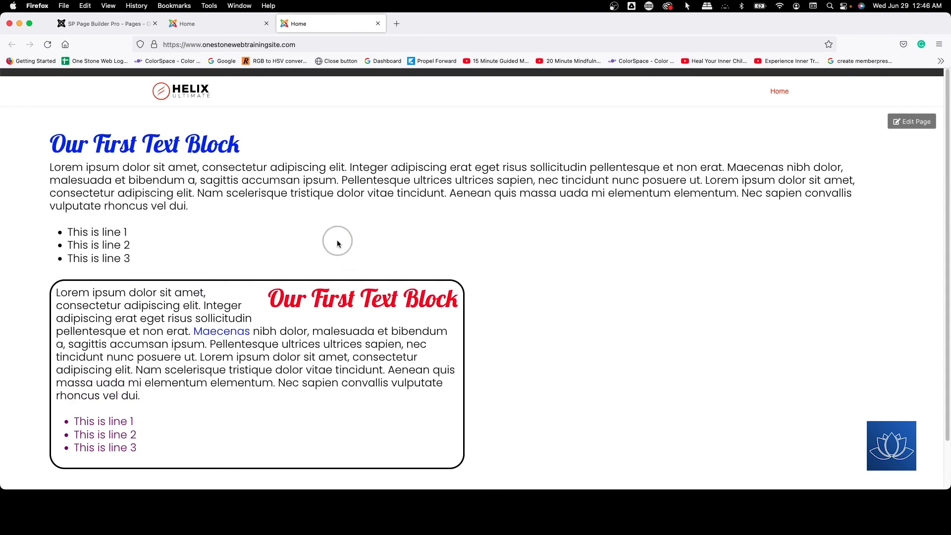
{"action": "scroll", "coordinate": [337, 240], "scroll_direction": "down", "scroll_amount": 2}
{"action": "scroll", "coordinate": [338, 239], "scroll_direction": "up", "scroll_amount": 2}
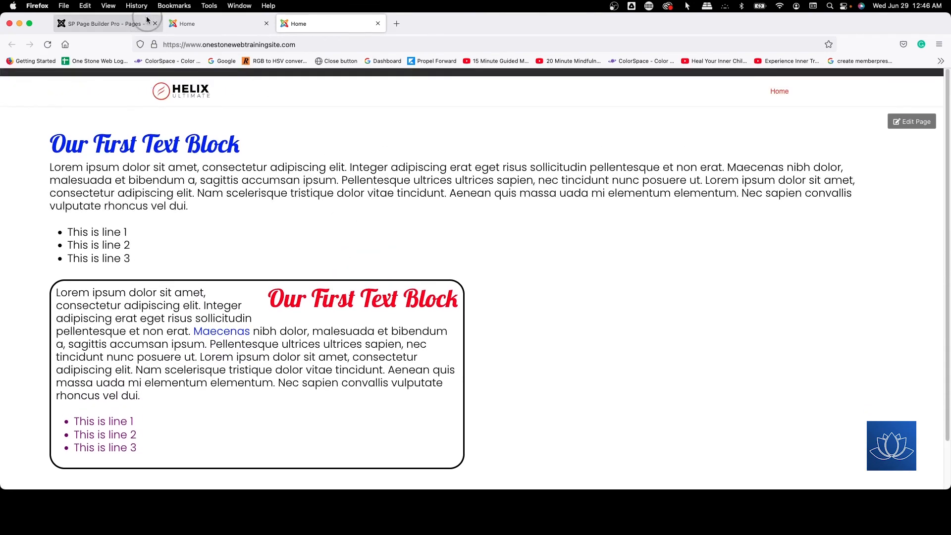
Step: Return to the page editor and review the bordered text block's style options, from global colors to custom CSS
{"action": "left_click", "coordinate": [171, 24]}
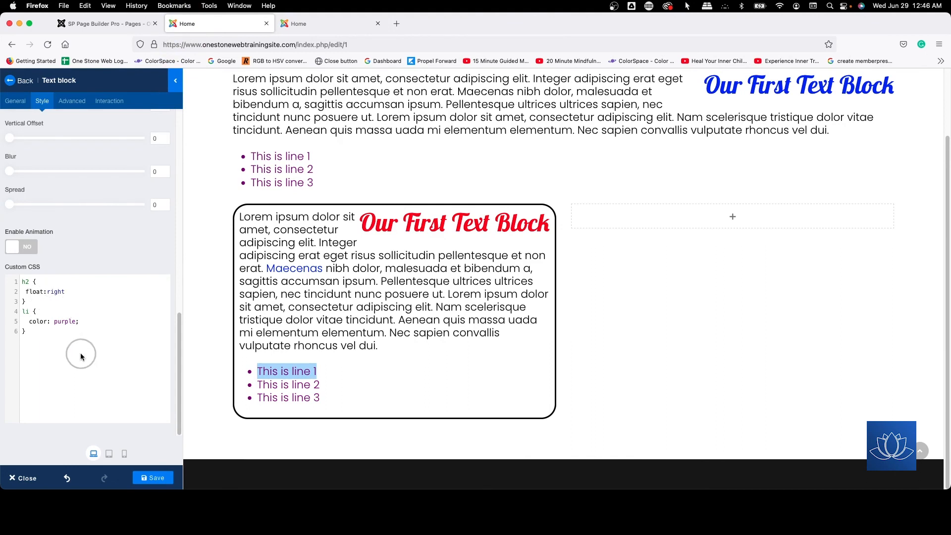
{"action": "scroll", "coordinate": [80, 353], "scroll_direction": "up", "scroll_amount": 15}
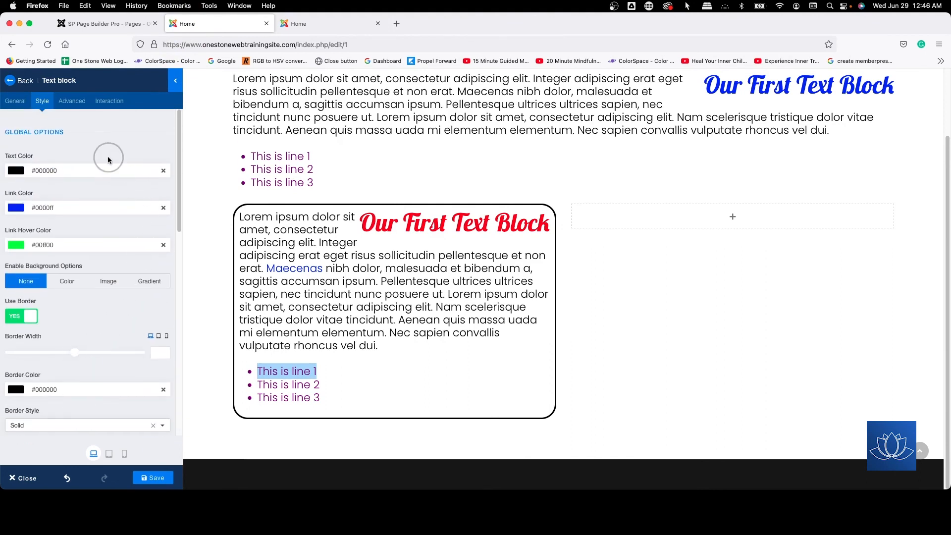
{"action": "scroll", "coordinate": [30, 315], "scroll_direction": "down", "scroll_amount": 5}
{"action": "scroll", "coordinate": [31, 317], "scroll_direction": "down", "scroll_amount": 5}
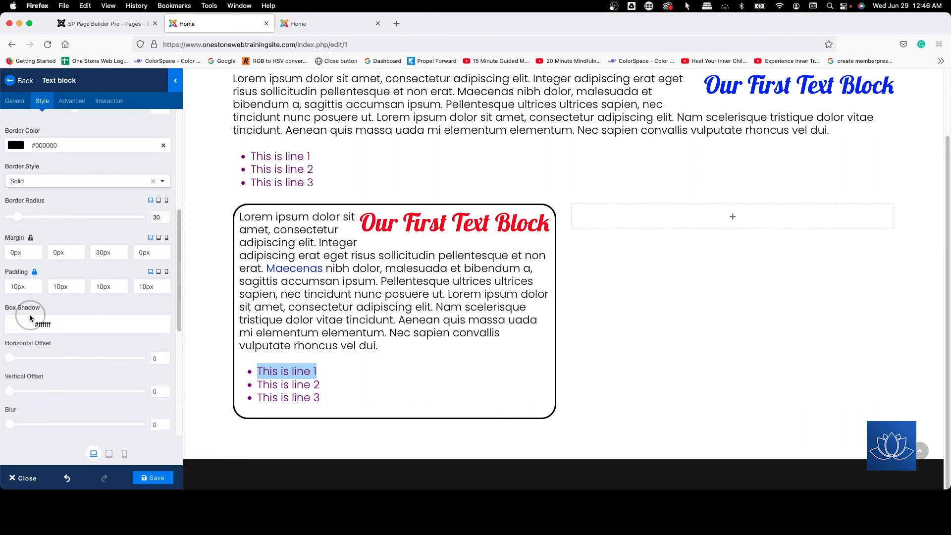
{"action": "scroll", "coordinate": [30, 317], "scroll_direction": "down", "scroll_amount": 5}
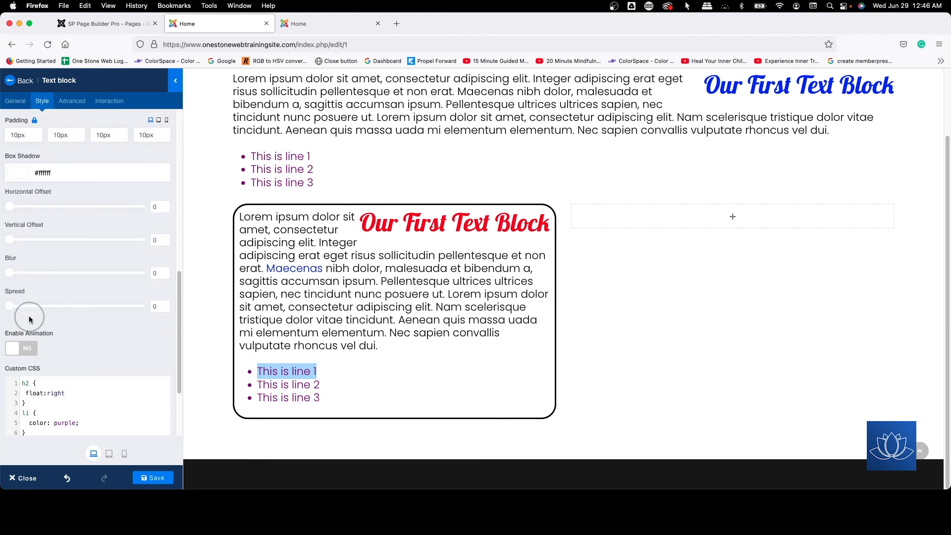
{"action": "scroll", "coordinate": [93, 294], "scroll_direction": "up", "scroll_amount": 15}
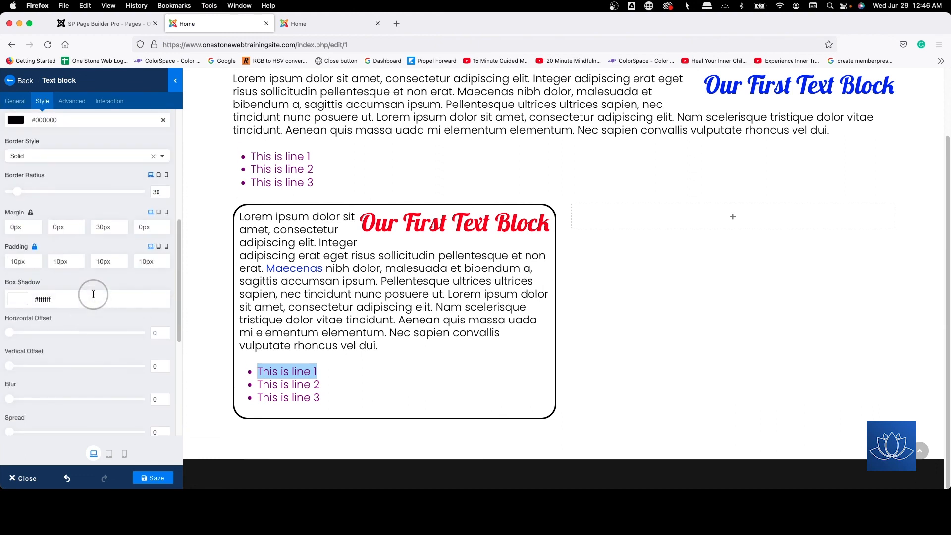